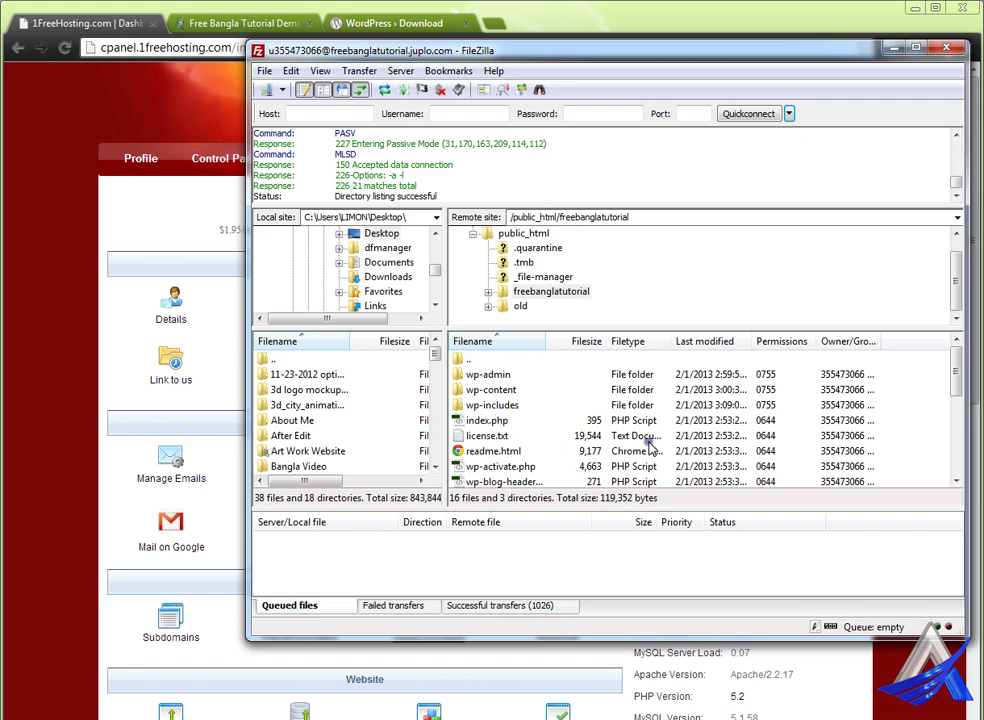
# - Check the remote freebanglatutorial folder's WordPress files and confirm the failed transfers list is empty
pyautogui.moveTo(951, 378); pyautogui.dragTo(956, 461)
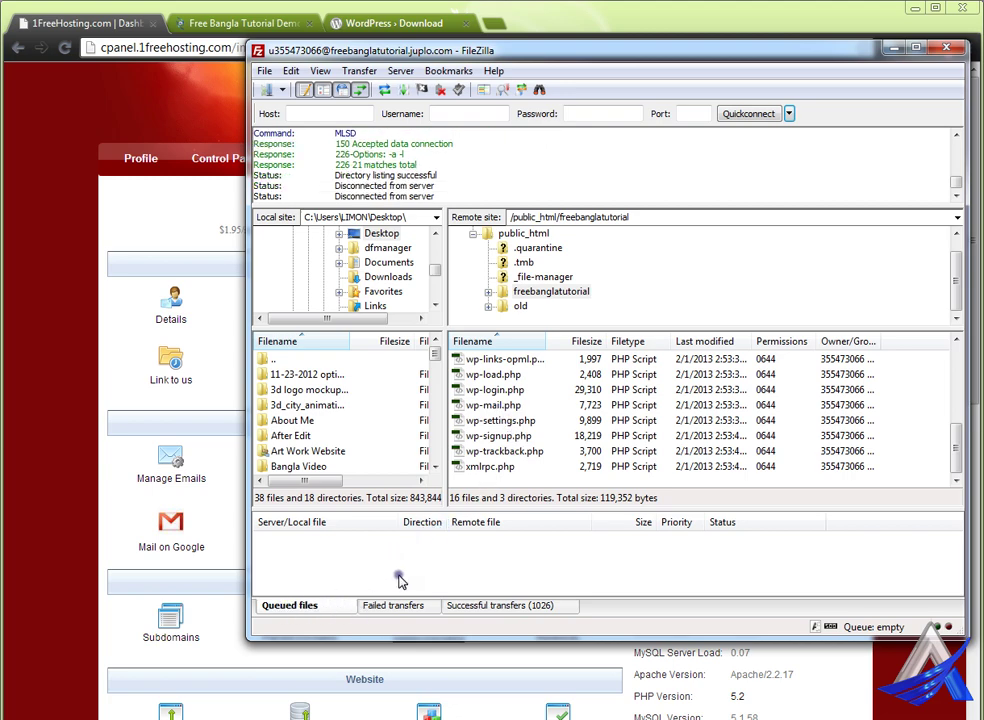
pyautogui.click(479, 612)
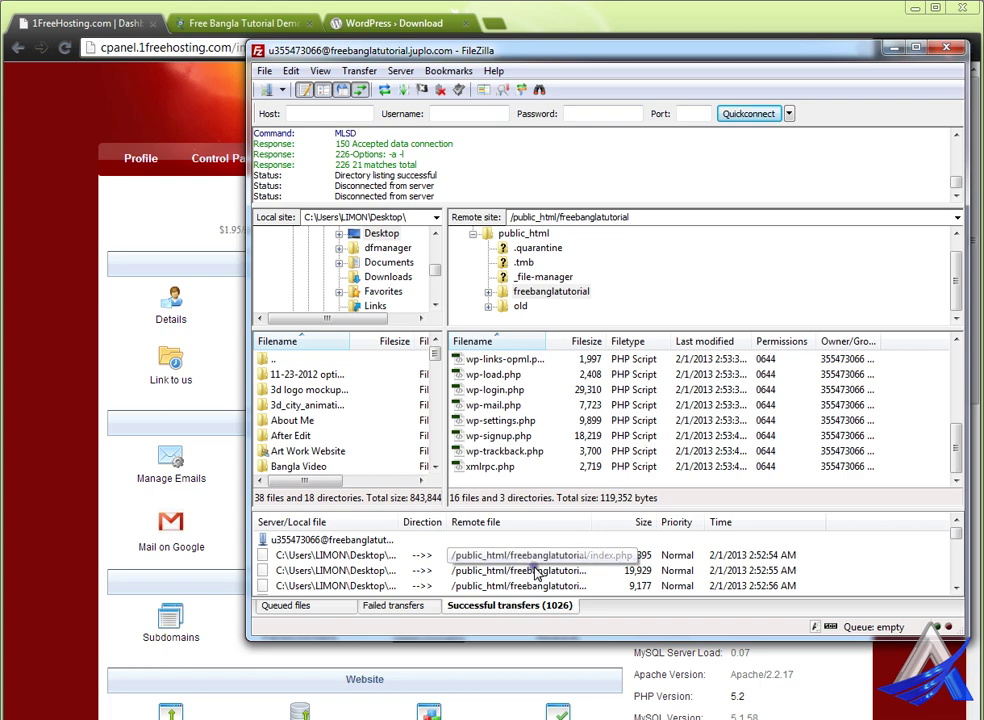
pyautogui.click(403, 608)
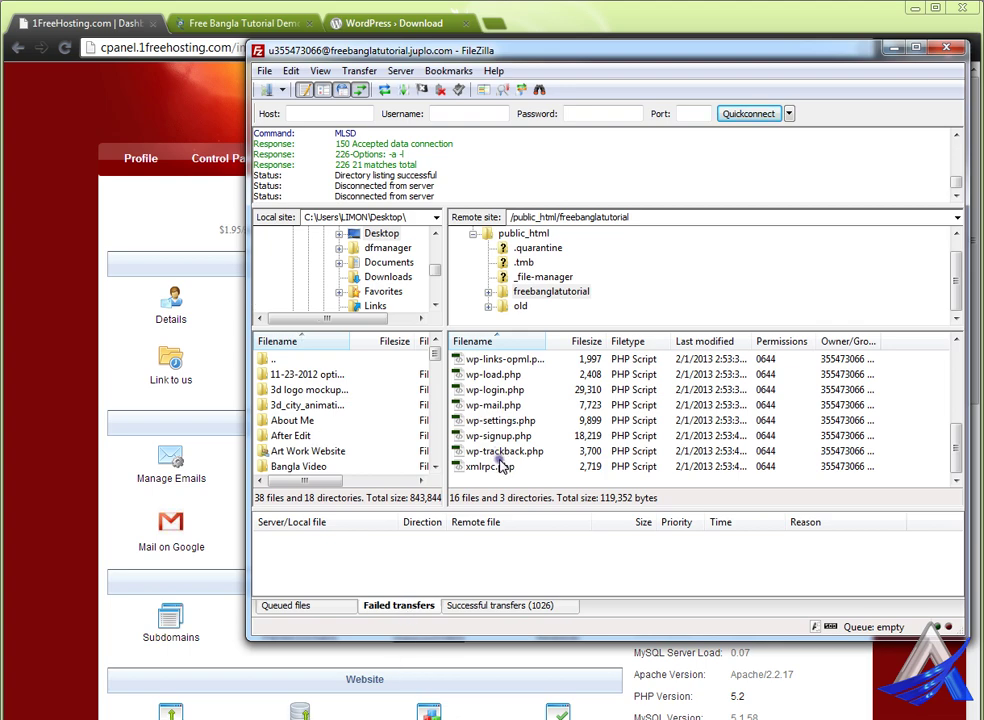
# - Return to the freebanglatutorial.juplo.com page in Chrome and select the folder name in its address
pyautogui.click(212, 26)
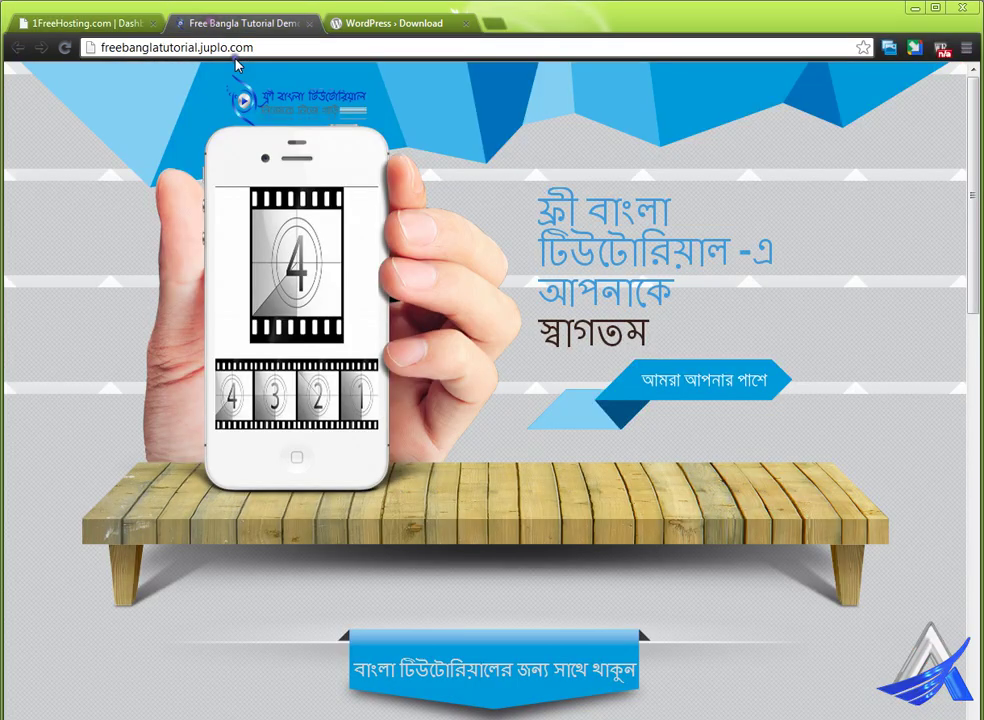
pyautogui.click(264, 50)
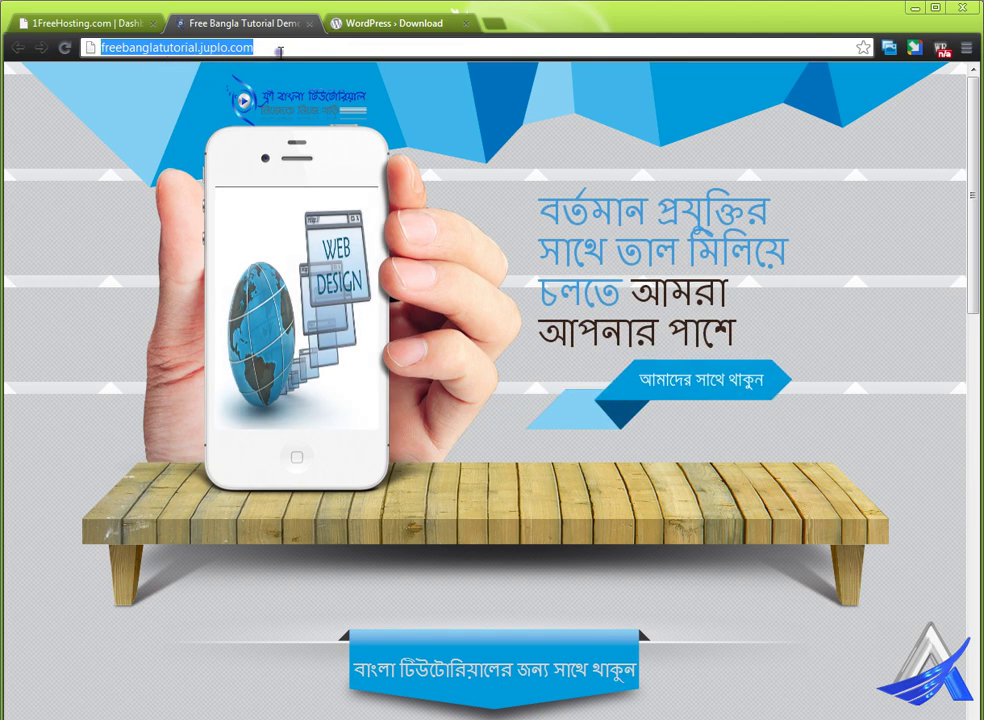
pyautogui.hotkey('alt', 'Tab')
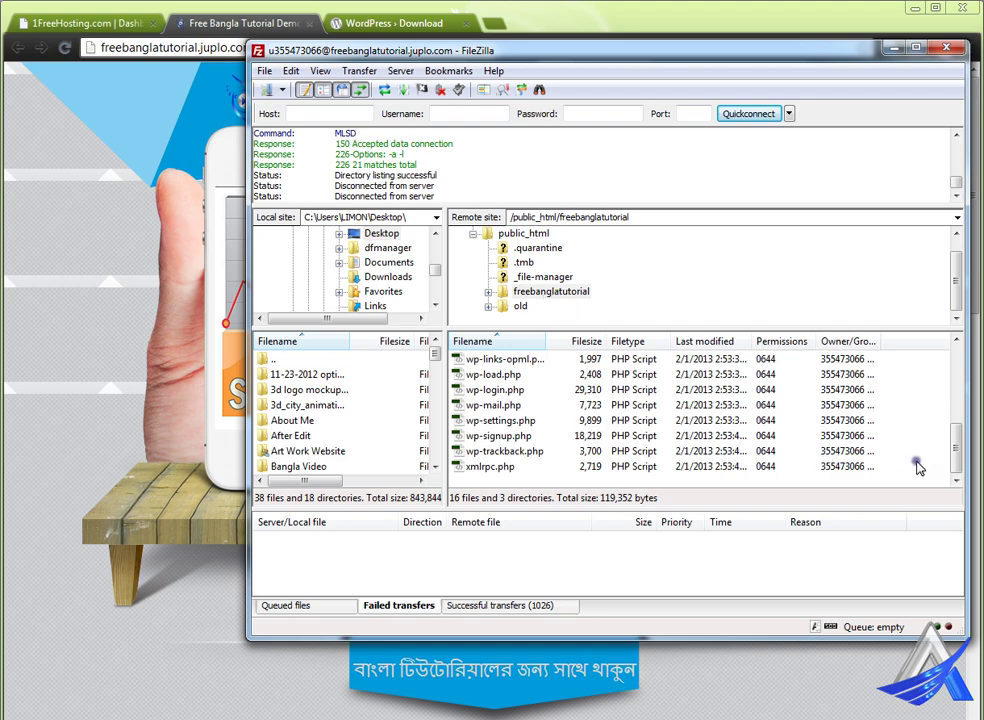
pyautogui.moveTo(959, 437); pyautogui.dragTo(957, 385)
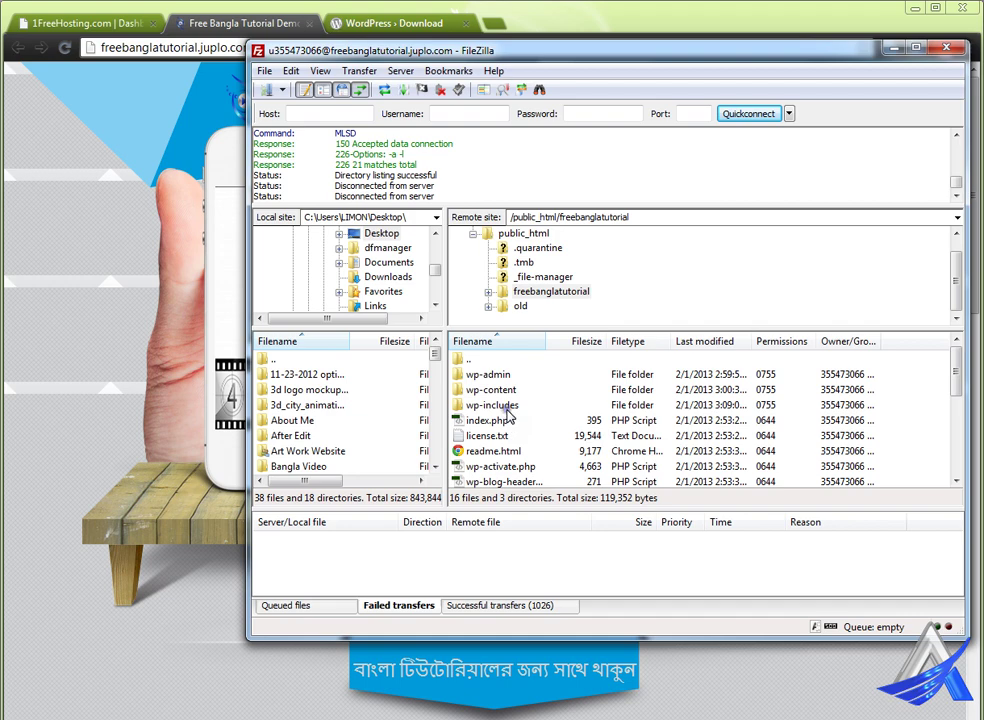
pyautogui.click(235, 30)
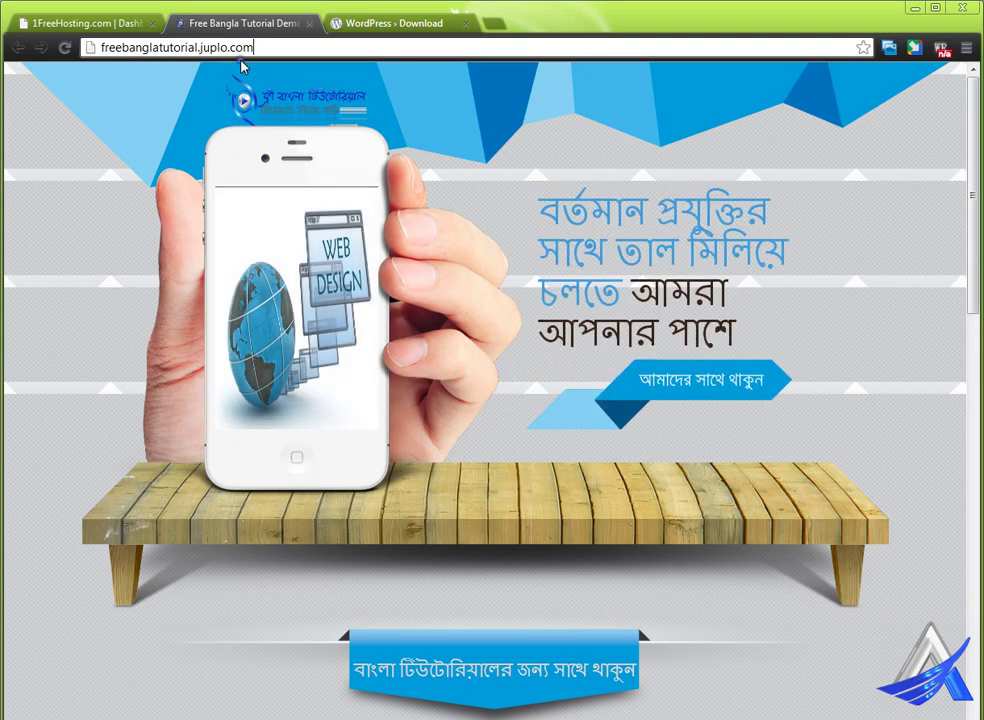
pyautogui.click(178, 51)
pyautogui.doubleClick(178, 51)
pyautogui.hotkey('ctrl', 'c')
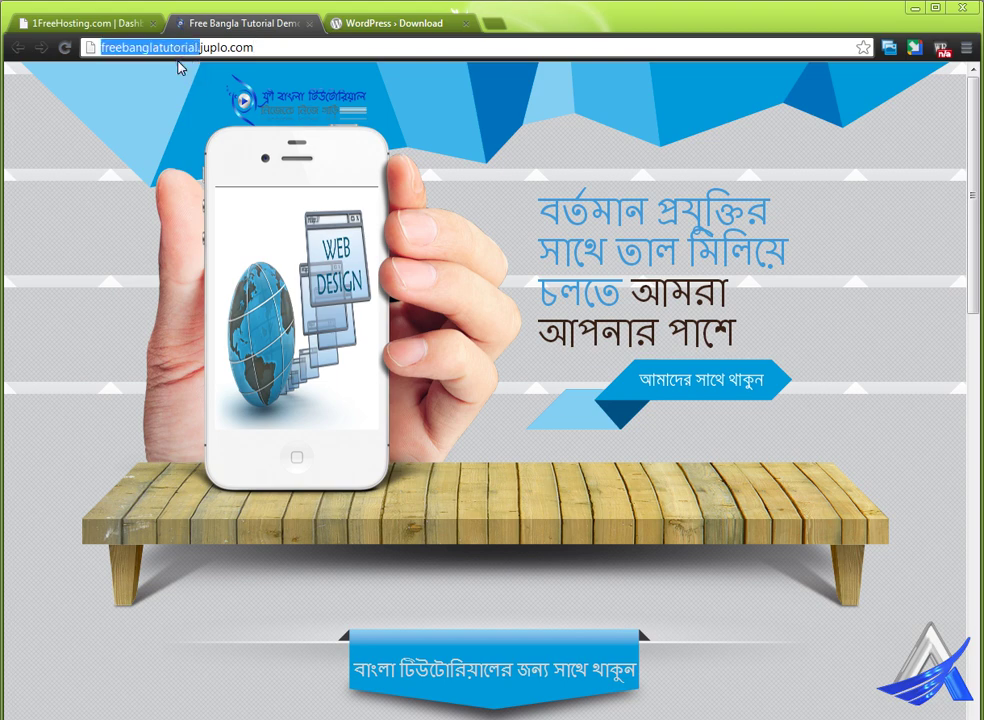
pyautogui.click(259, 48)
# - Load freebanglatutorial.juplo.com/freebanglatutorial/ and highlight wp-config.php in the missing-file notice
pyautogui.write('/')
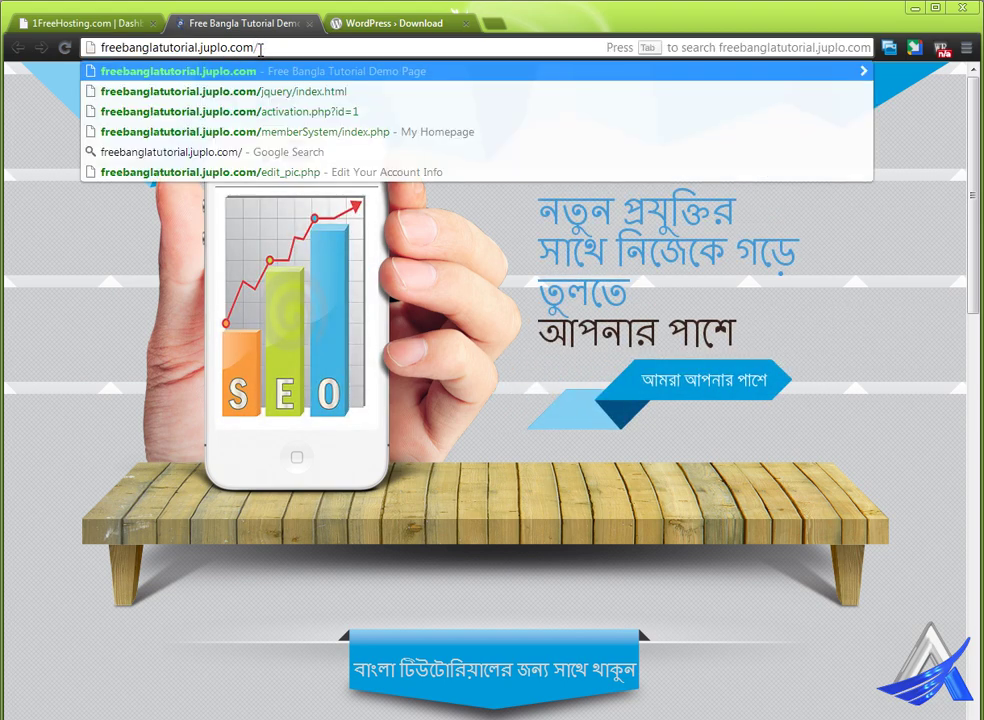
pyautogui.hotkey('ctrl', 'v')
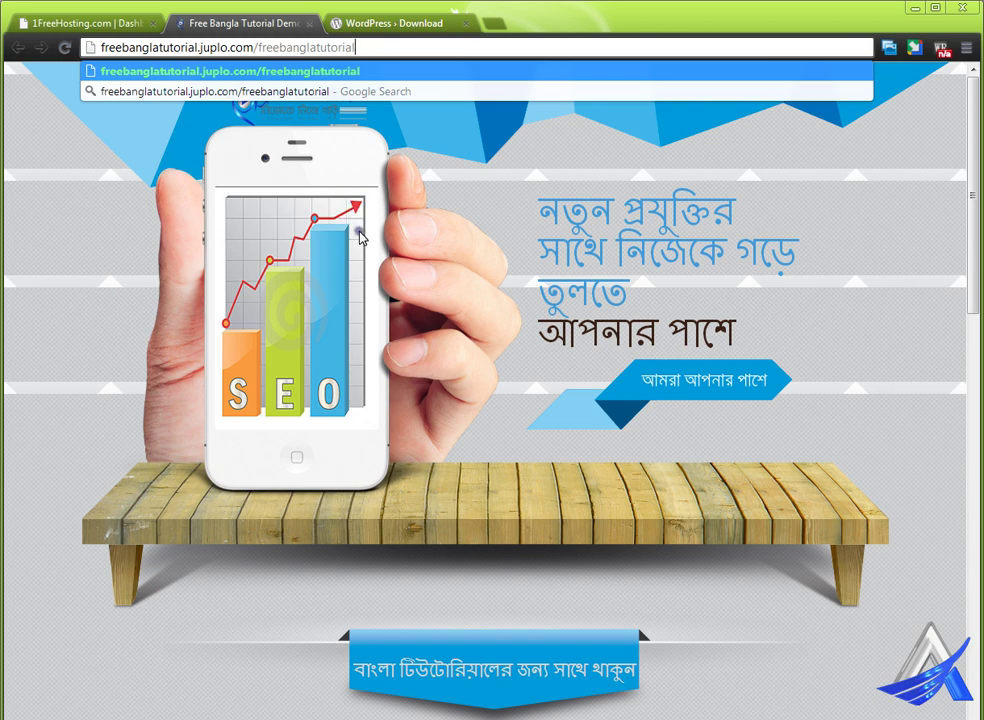
pyautogui.press('Return')
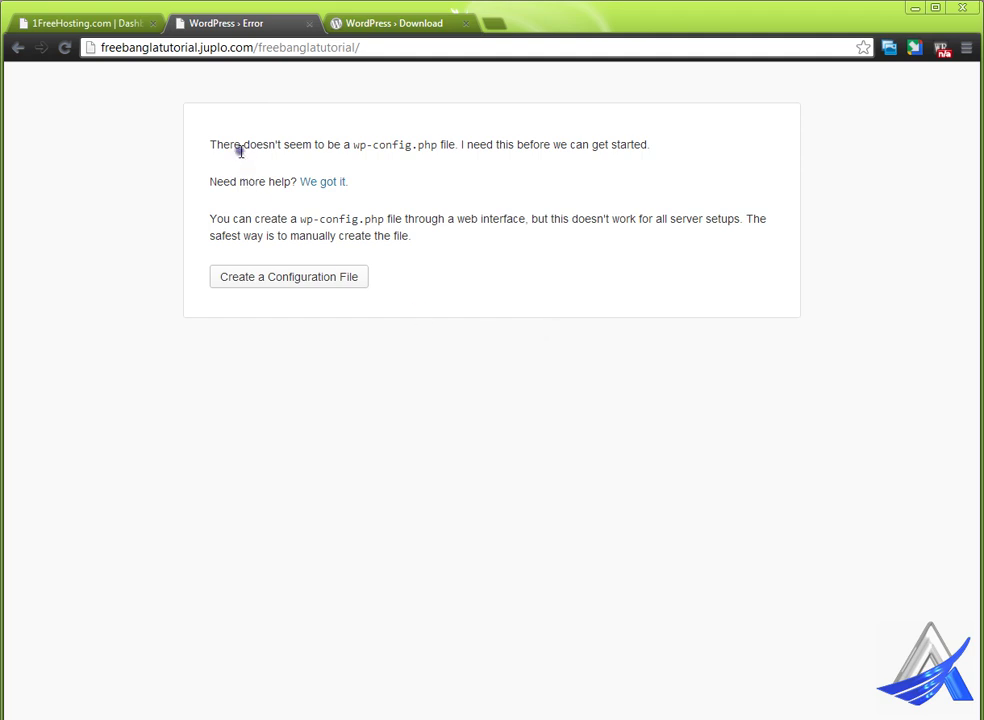
pyautogui.moveTo(353, 145); pyautogui.dragTo(439, 147)
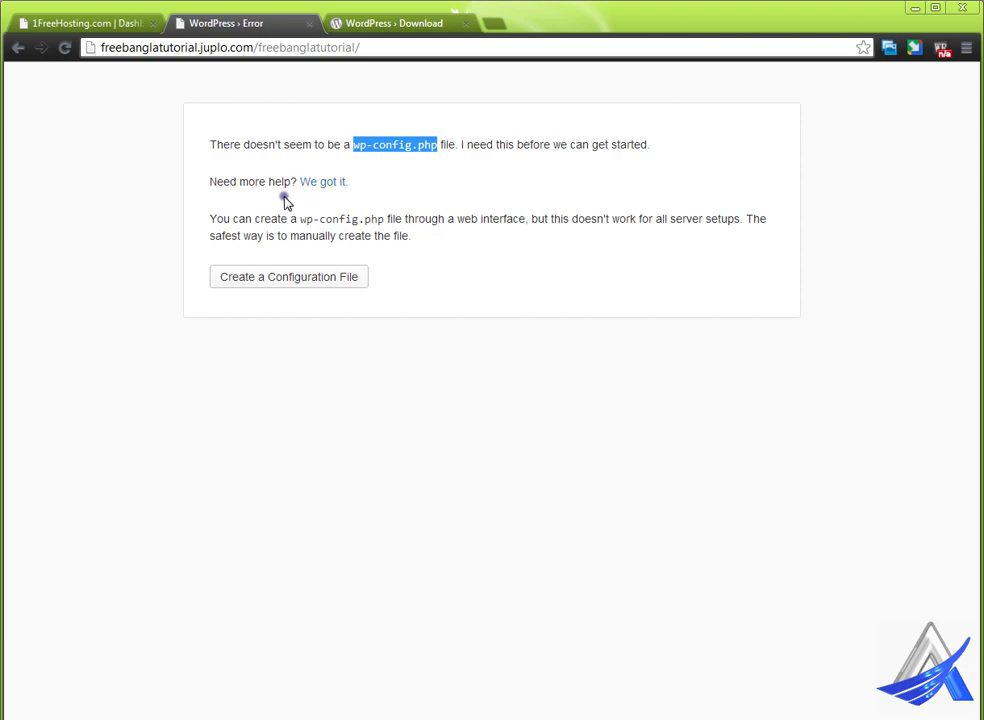
pyautogui.click(82, 23)
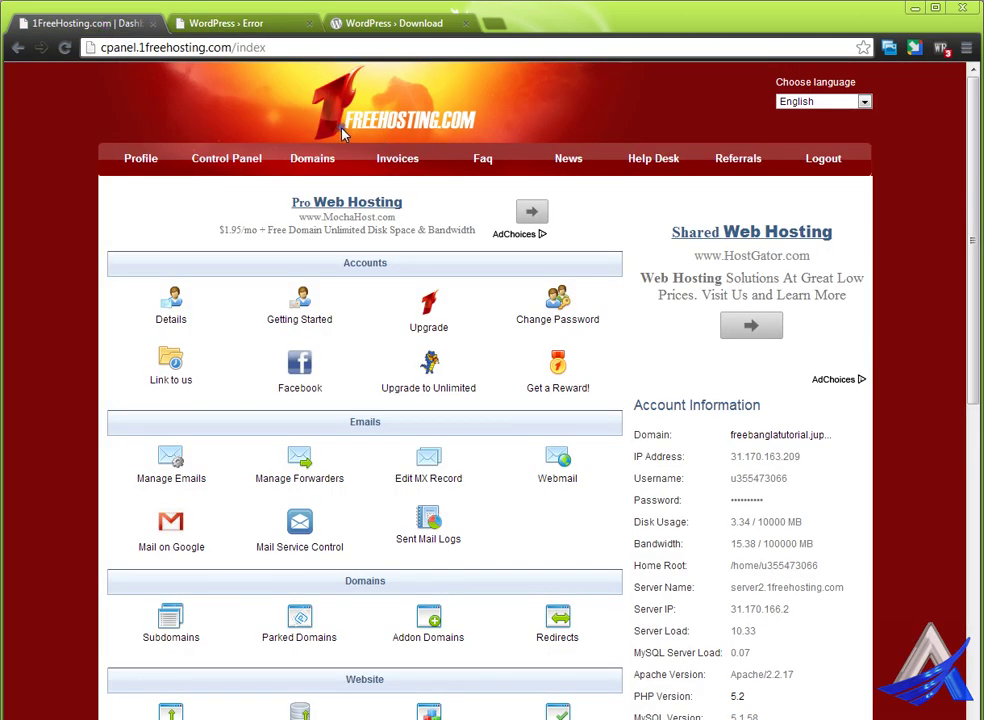
pyautogui.click(185, 24)
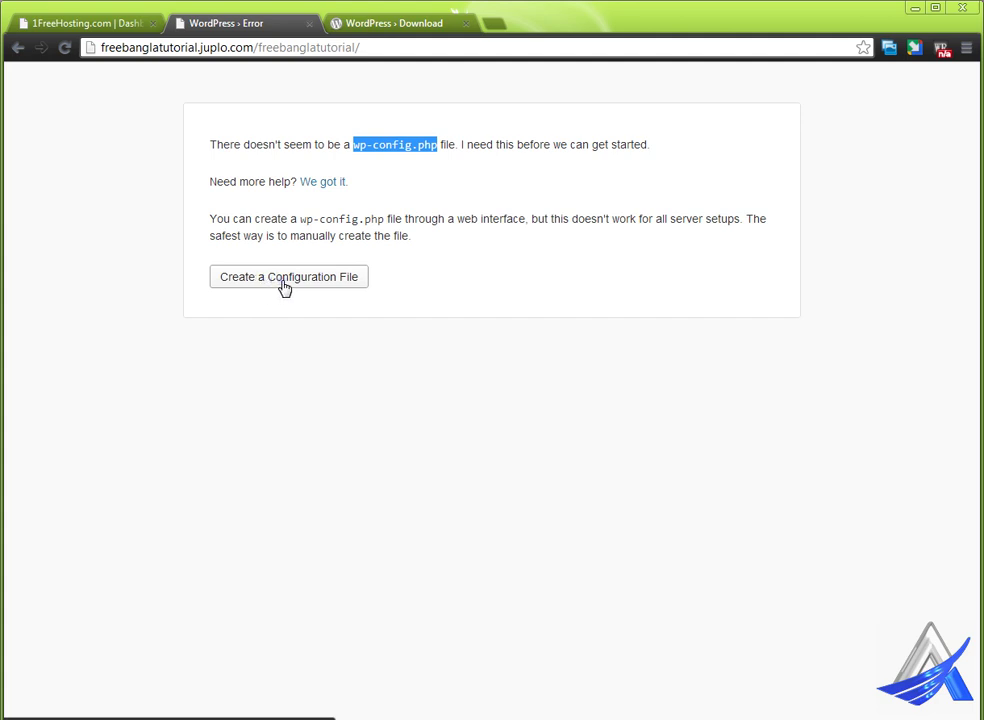
# - Begin the configuration file setup past the welcome page and open FTP.txt with the database details
pyautogui.click(284, 287)
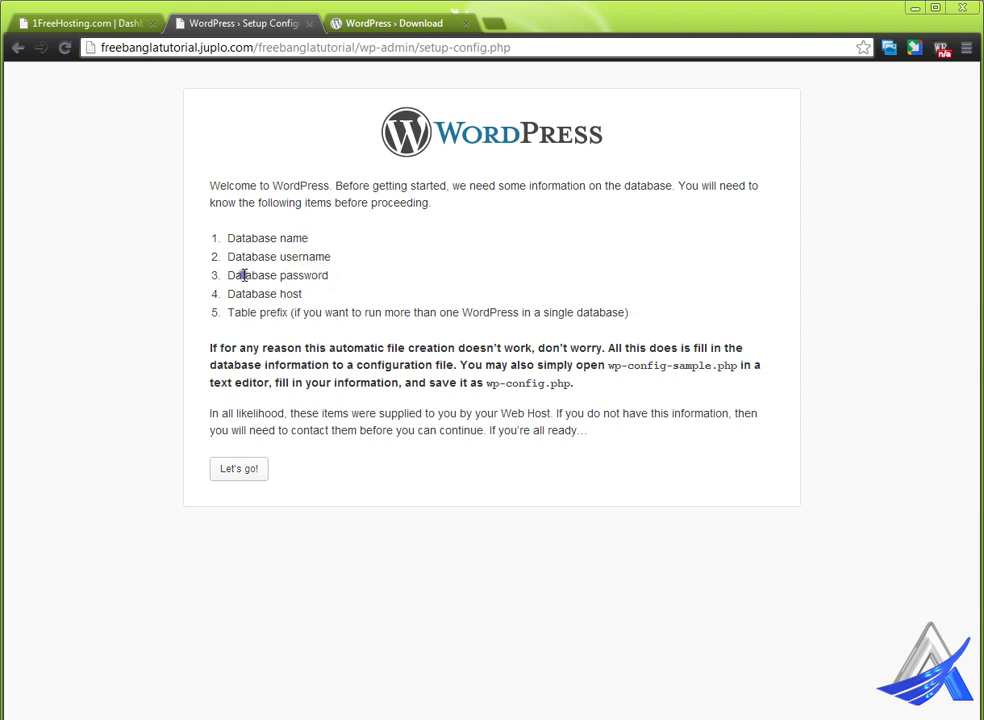
pyautogui.click(230, 474)
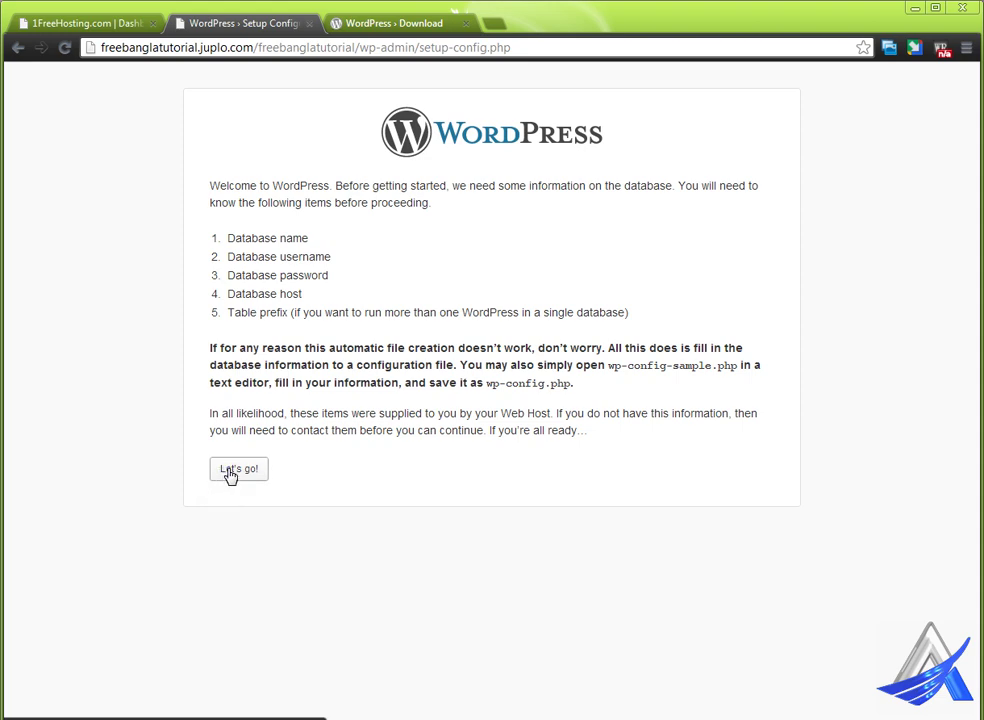
pyautogui.click(413, 705)
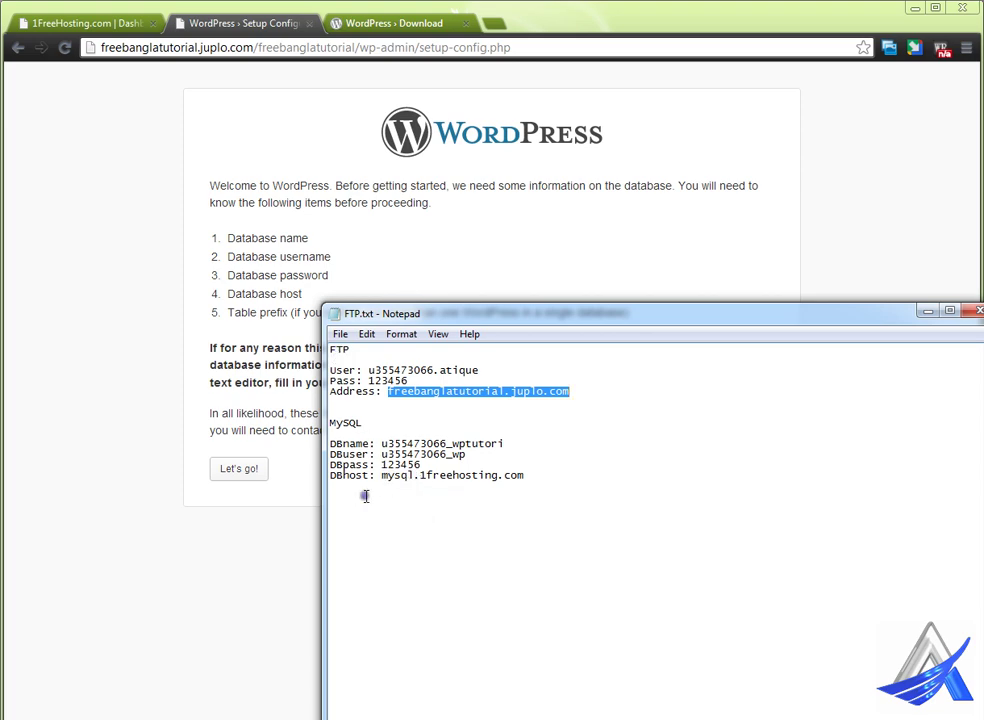
# - Paste the hosting database name from FTP.txt into the Database Name field
pyautogui.click(240, 471)
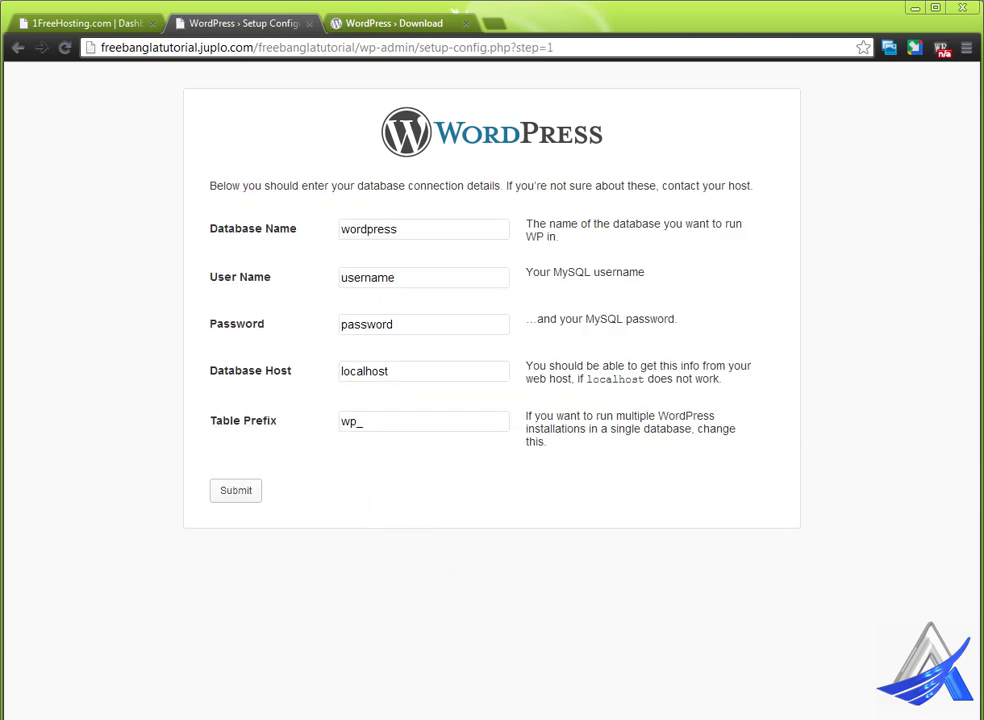
pyautogui.hotkey('alt', 'Tab')
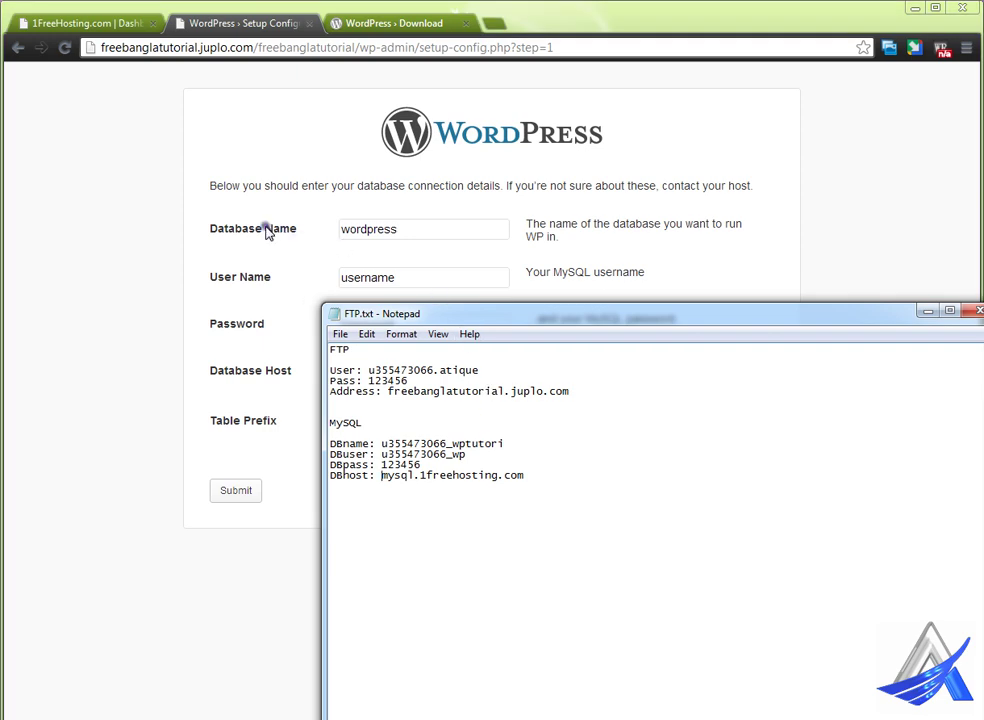
pyautogui.doubleClick(404, 443)
pyautogui.hotkey('ctrl', 'c')
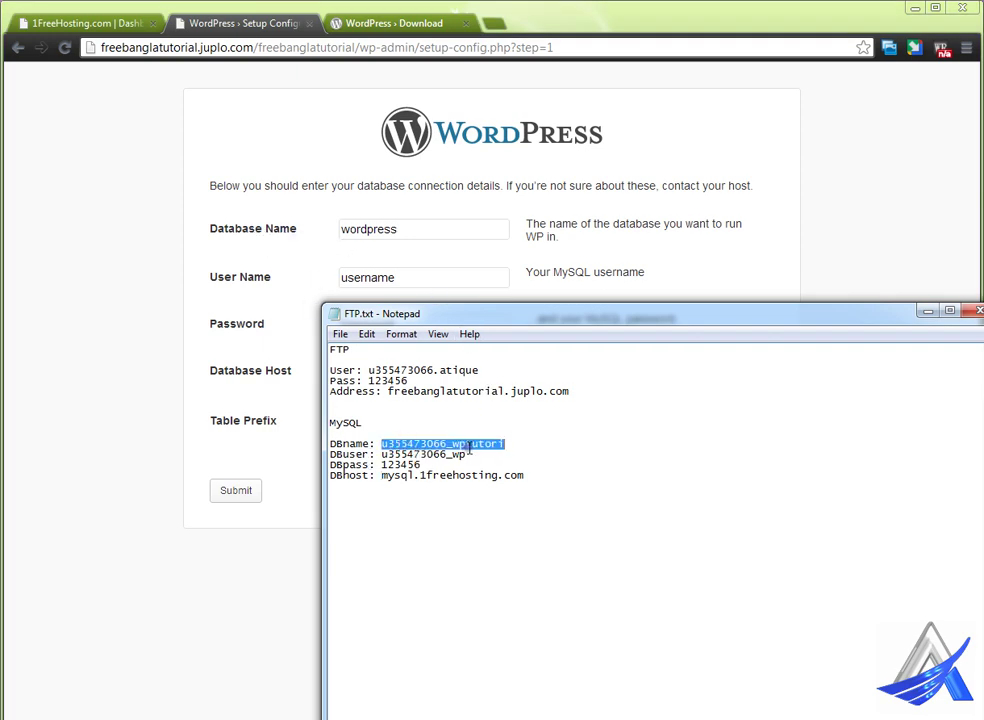
pyautogui.click(426, 234)
pyautogui.moveTo(426, 234); pyautogui.dragTo(312, 248)
pyautogui.hotkey('ctrl', 'v')
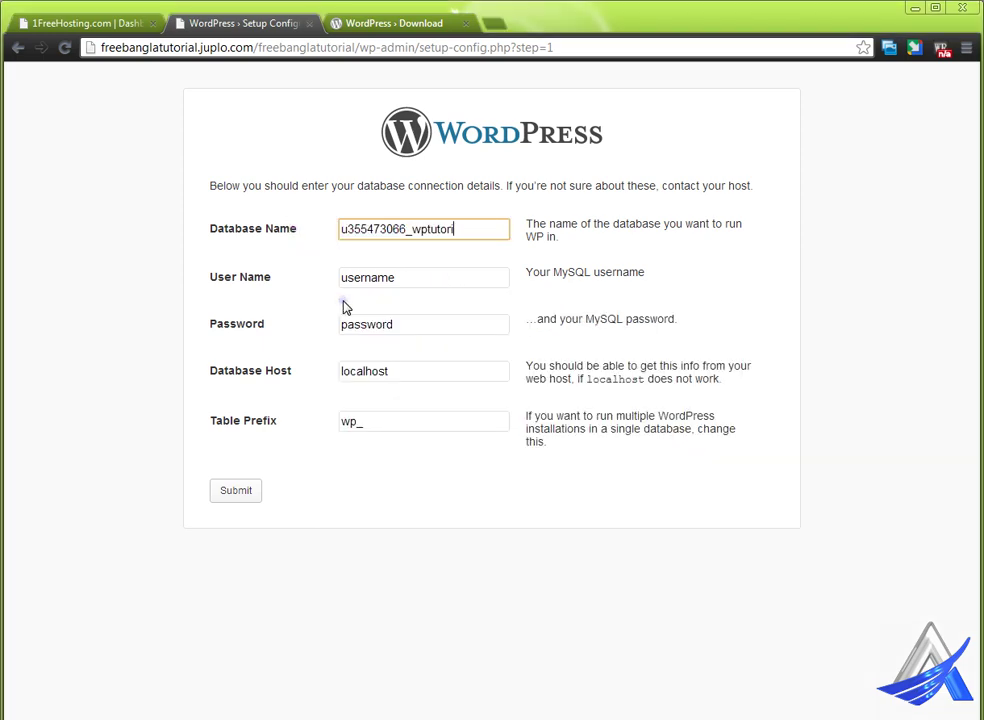
# - Paste the database user name from the notes and type the MySQL password into the form
pyautogui.hotkey('alt', 'Tab')
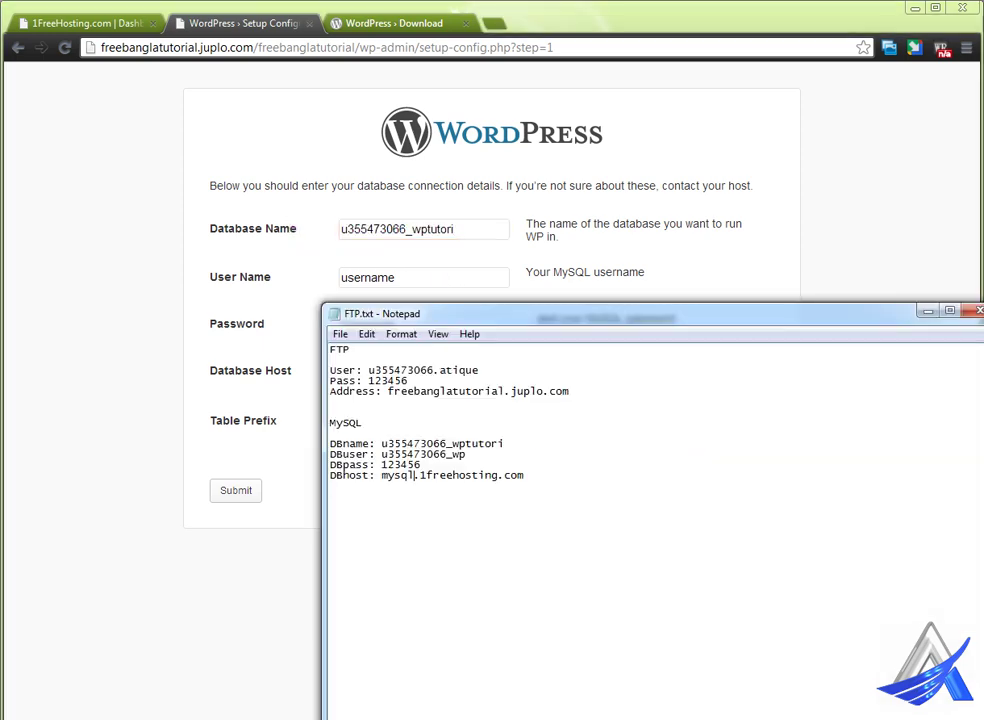
pyautogui.doubleClick(417, 455)
pyautogui.hotkey('ctrl', 'c')
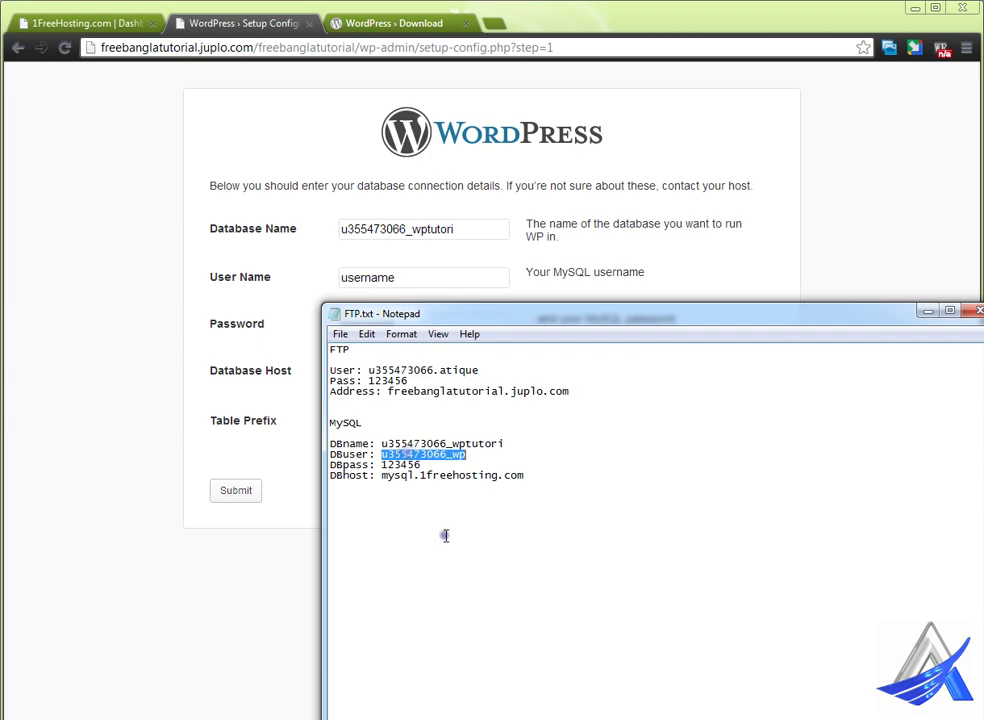
pyautogui.click(415, 280)
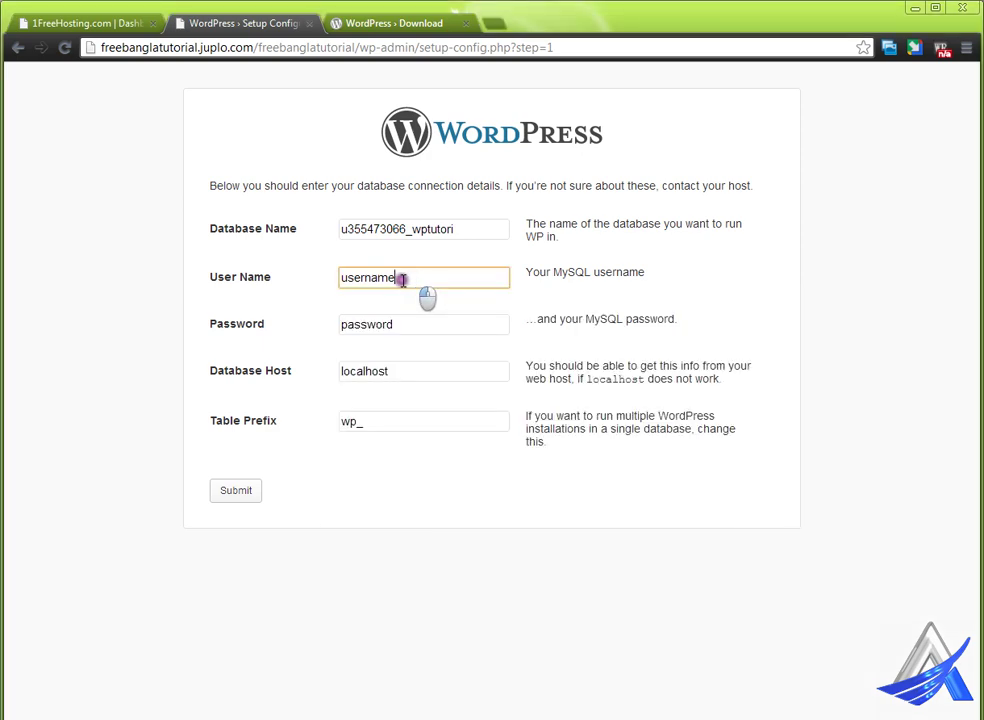
pyautogui.moveTo(422, 279); pyautogui.dragTo(301, 279)
pyautogui.hotkey('ctrl', 'v')
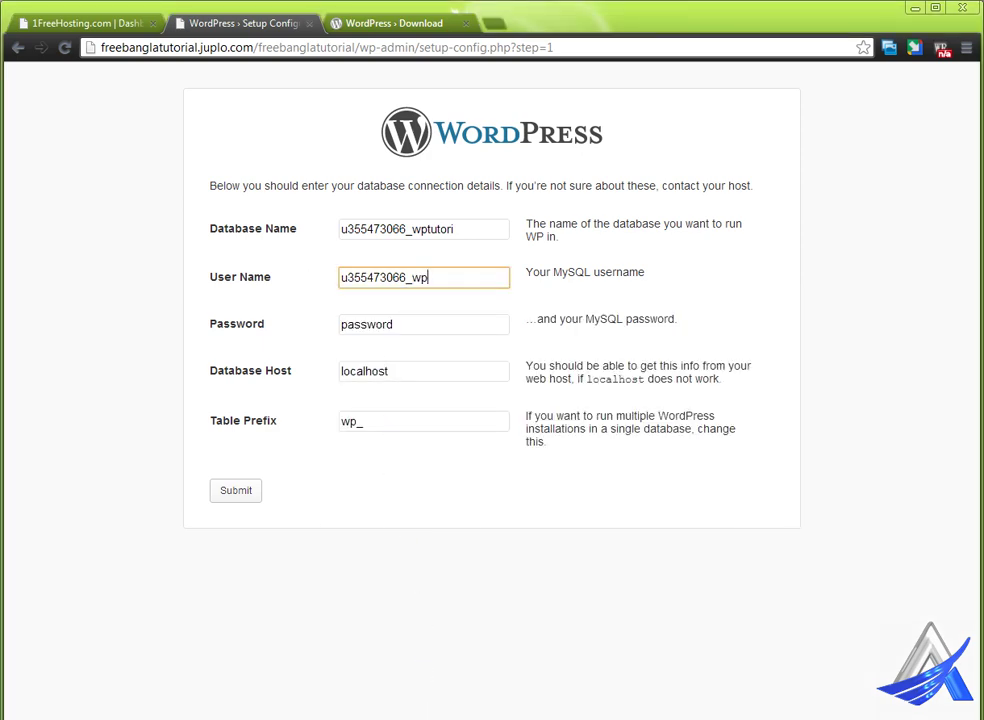
pyautogui.hotkey('alt', 'Tab')
pyautogui.doubleClick(401, 465)
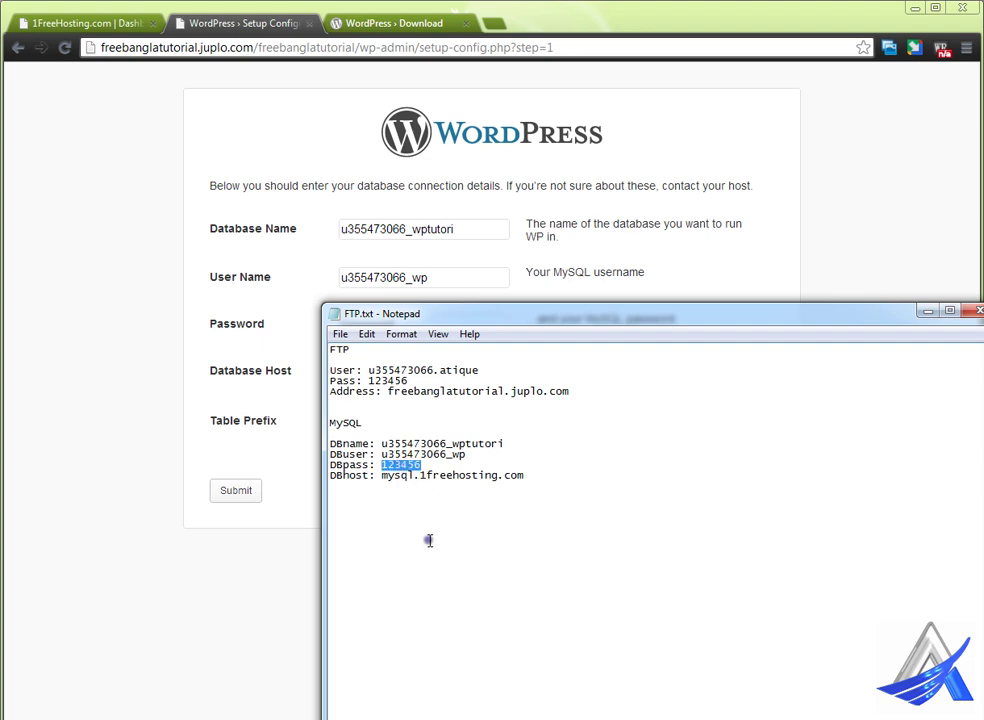
pyautogui.doubleClick(410, 327)
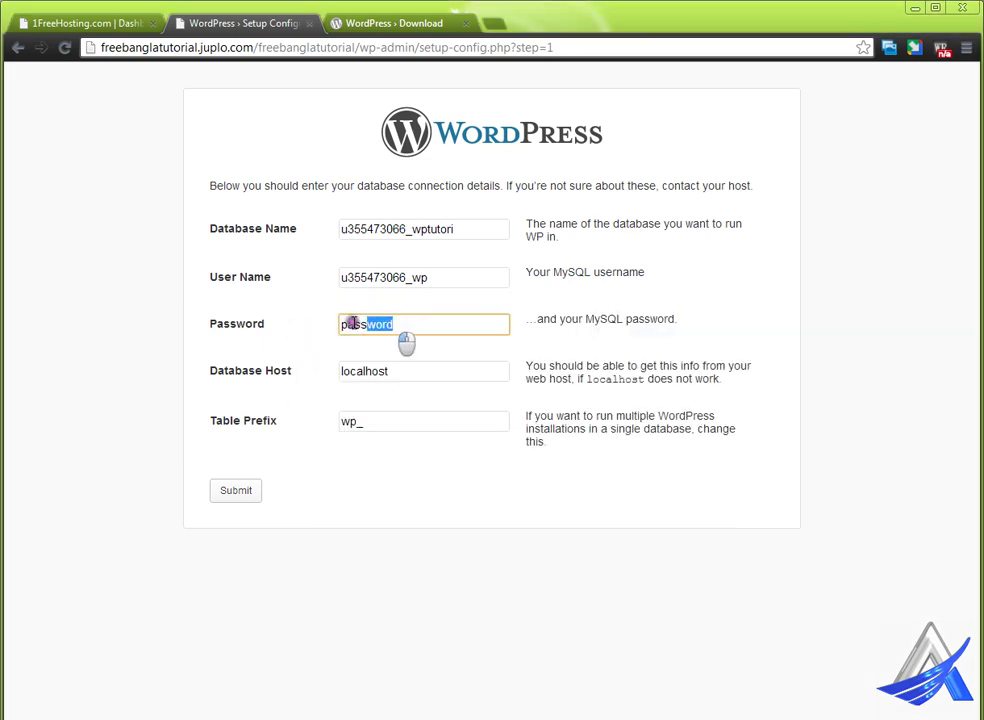
# - Select the database host in the notes, then select the wp_ table prefix in the form
pyautogui.hotkey('alt', 'Tab')
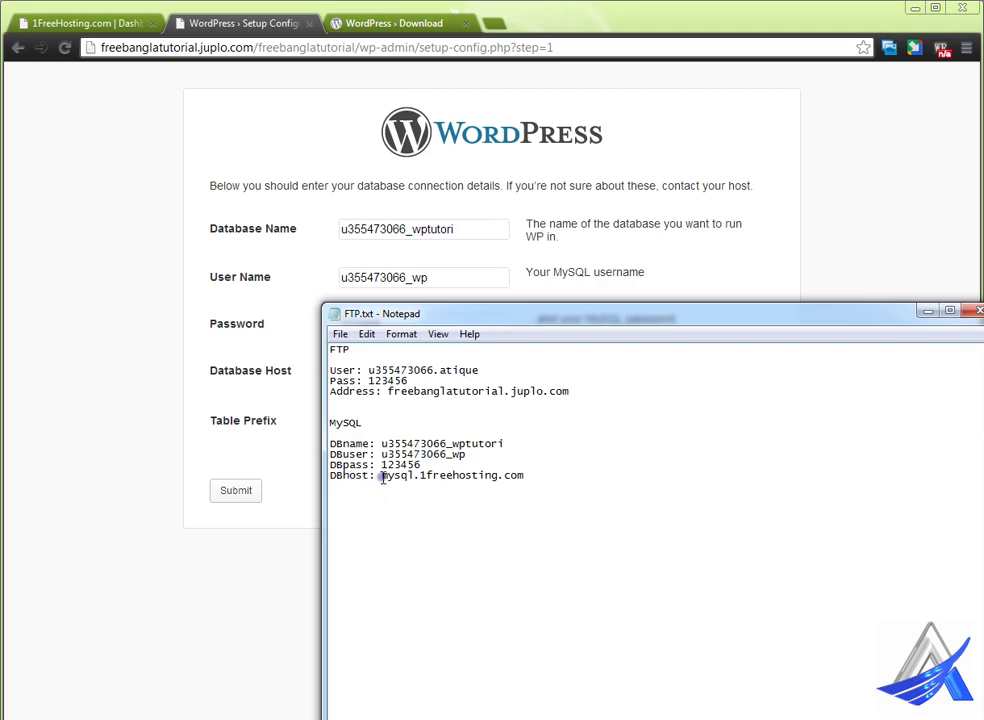
pyautogui.click(382, 477)
pyautogui.moveTo(382, 477); pyautogui.dragTo(525, 478)
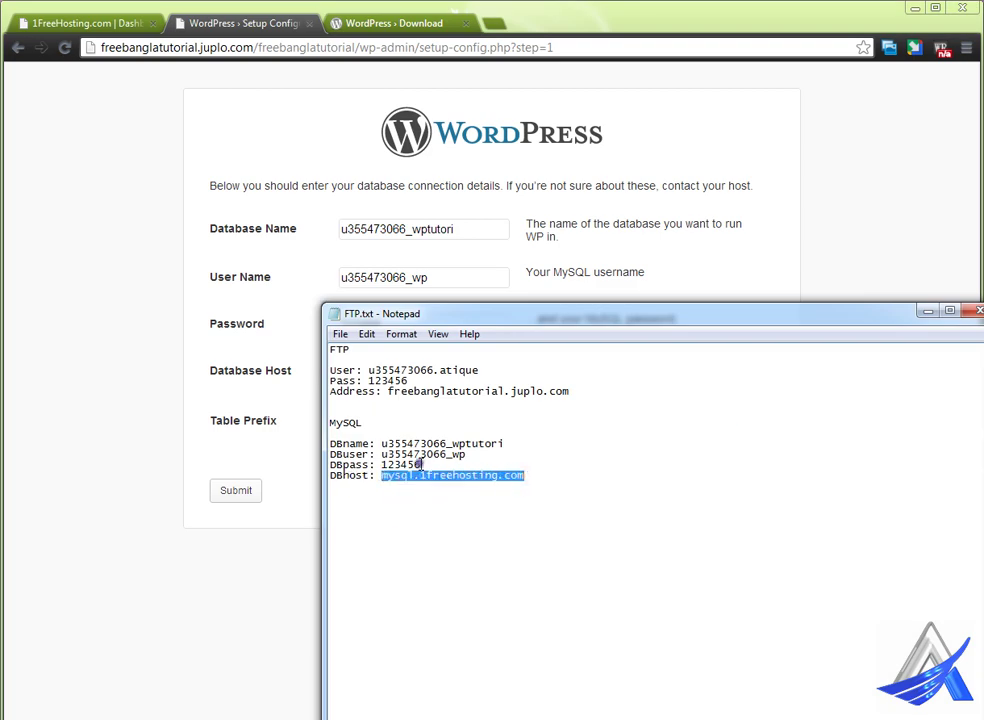
pyautogui.click(283, 401)
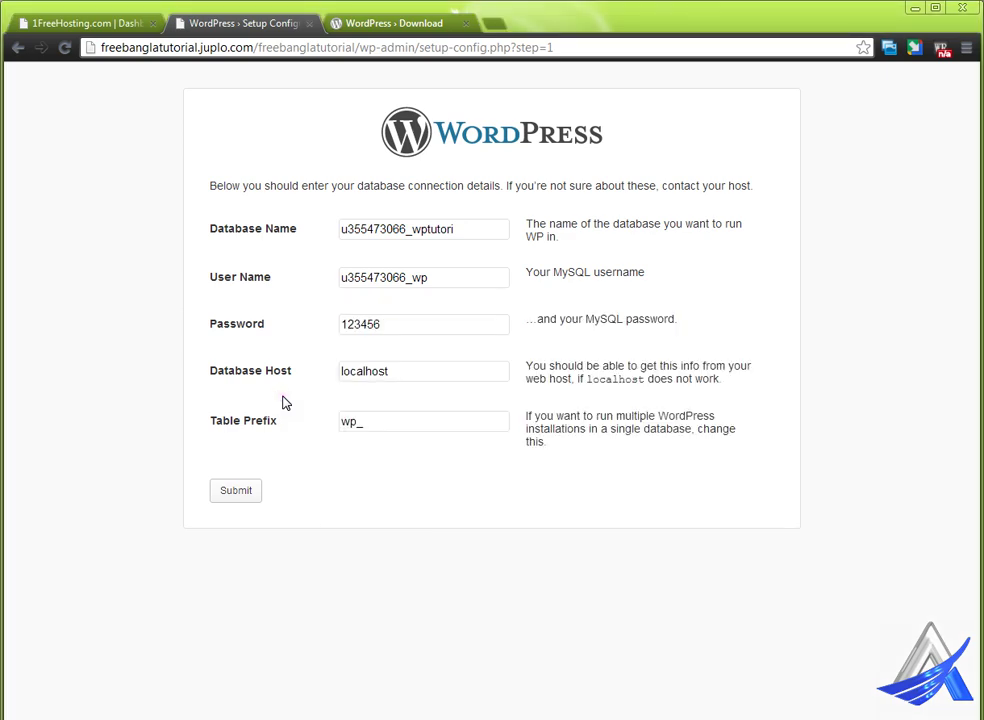
pyautogui.click(254, 489)
pyautogui.moveTo(354, 422); pyautogui.dragTo(340, 422)
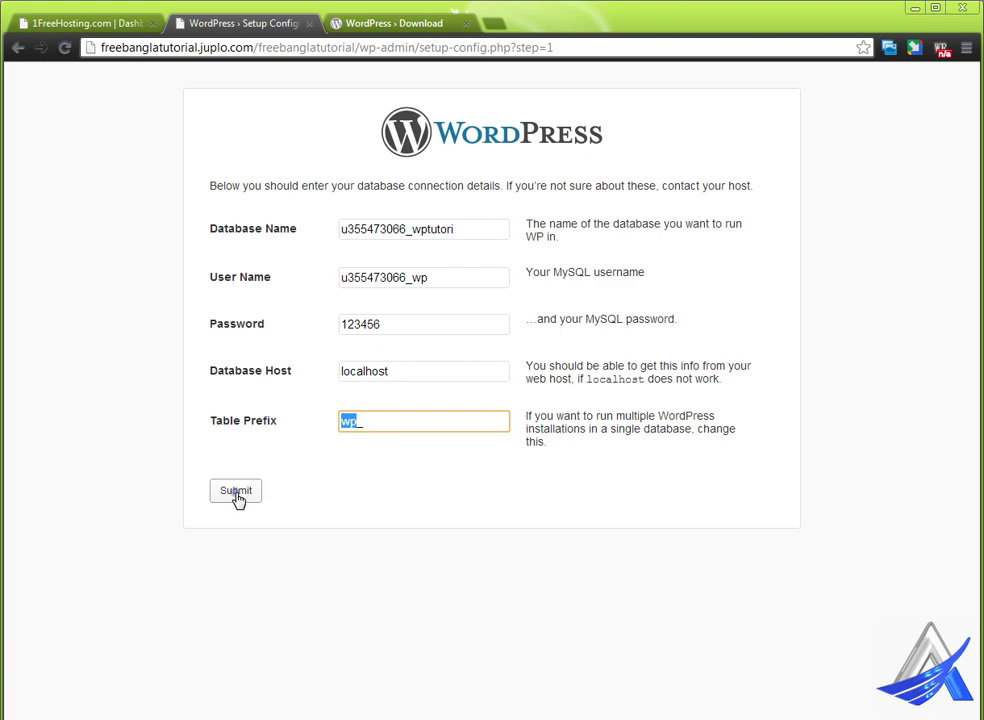
# - Submit the details, receive the database connection error, and retry to get a fresh form
pyautogui.click(237, 492)
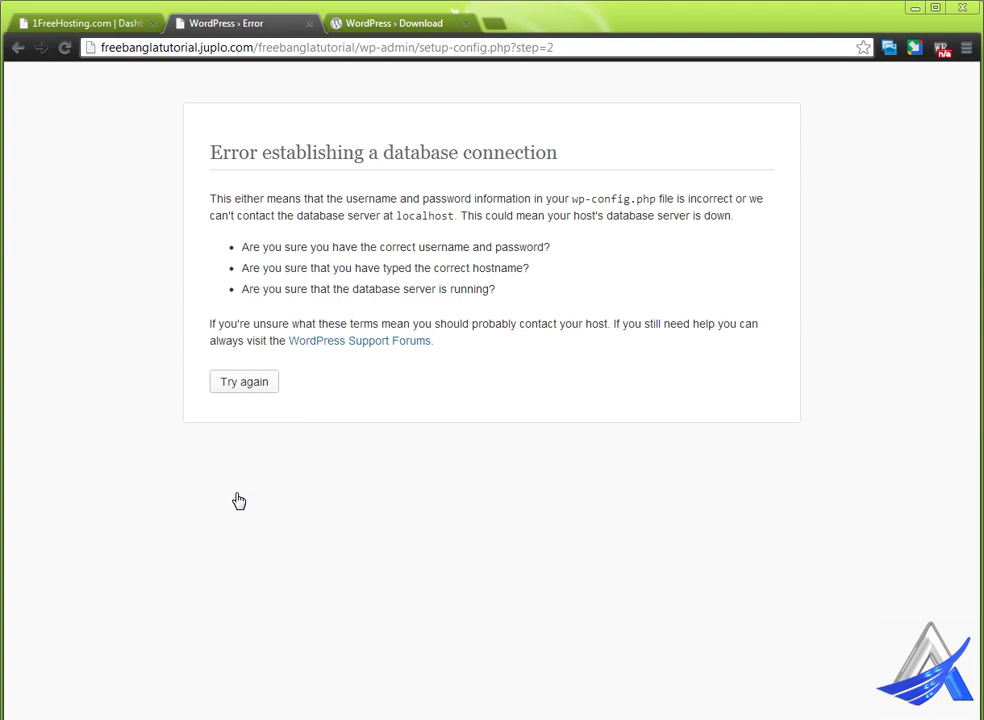
pyautogui.click(245, 384)
pyautogui.click(257, 391)
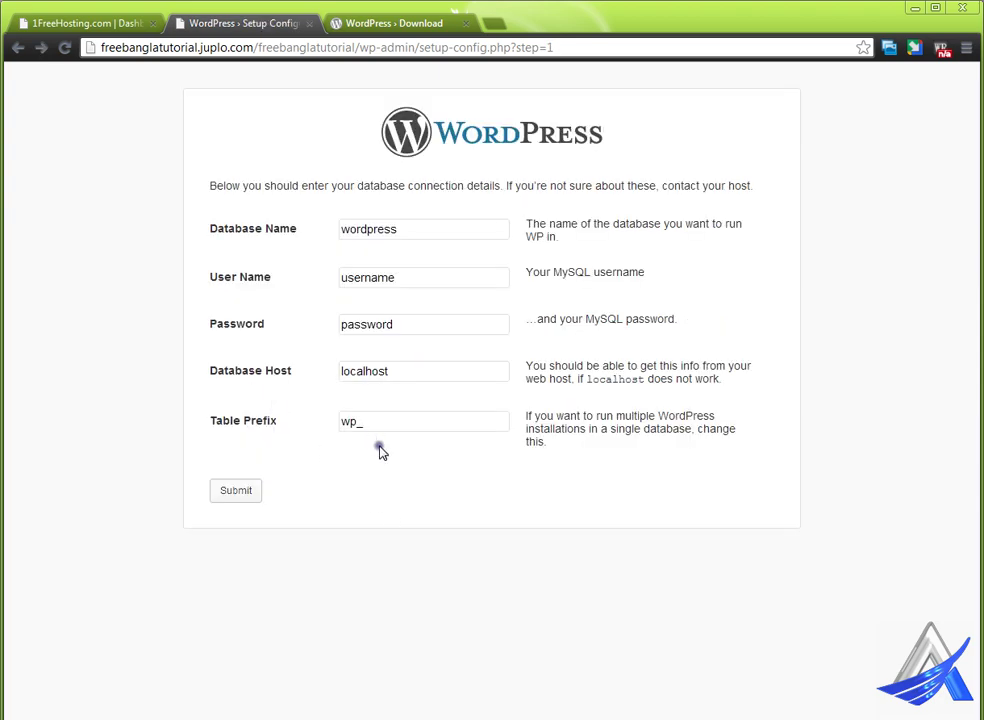
# - Recopy the database name from FTP.txt into the Database Name field
pyautogui.hotkey('alt', 'Tab')
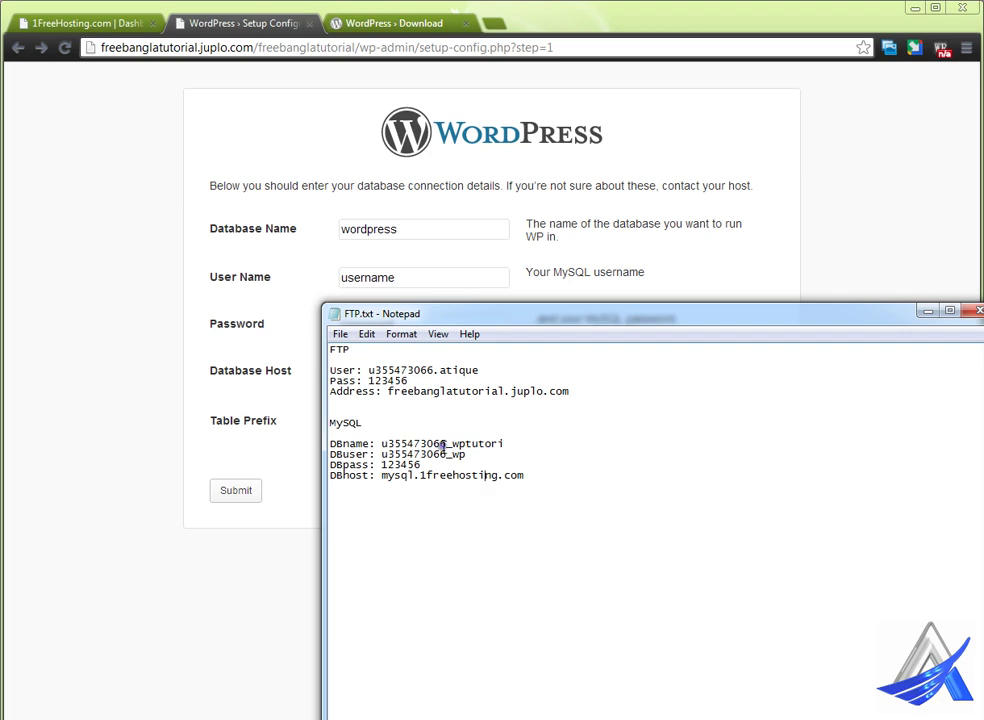
pyautogui.doubleClick(441, 443)
pyautogui.hotkey('ctrl', 'c')
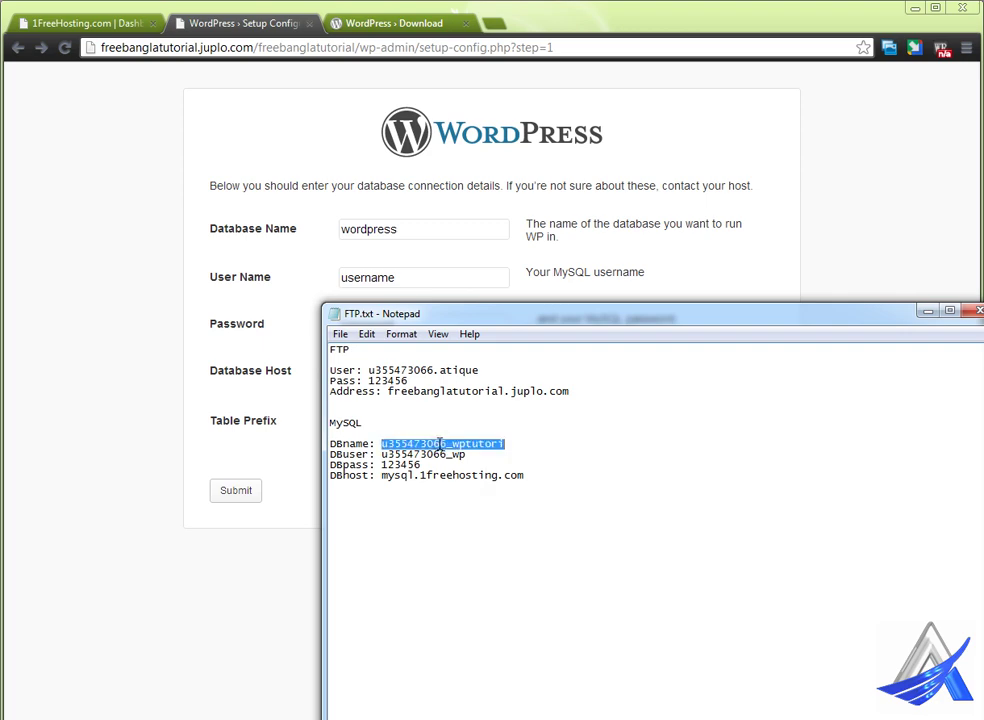
pyautogui.moveTo(406, 234); pyautogui.dragTo(314, 248)
pyautogui.hotkey('ctrl', 'v')
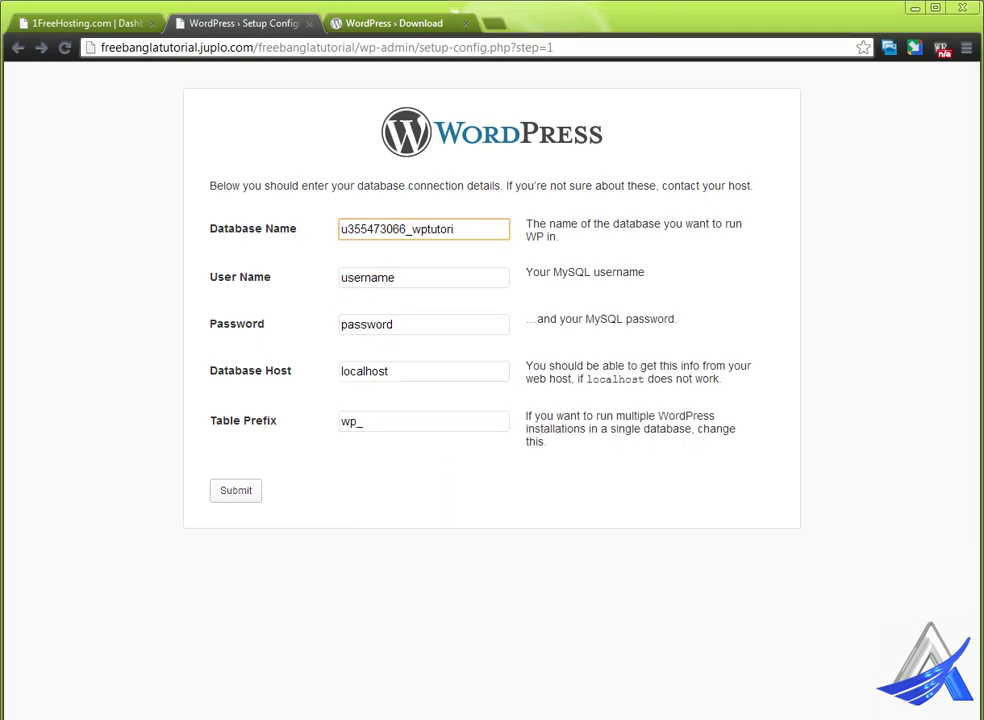
pyautogui.hotkey('alt', 'Tab')
pyautogui.click(440, 706)
# - Paste the database user name and password from the notes into the form
pyautogui.doubleClick(412, 454)
pyautogui.hotkey('ctrl', 'c')
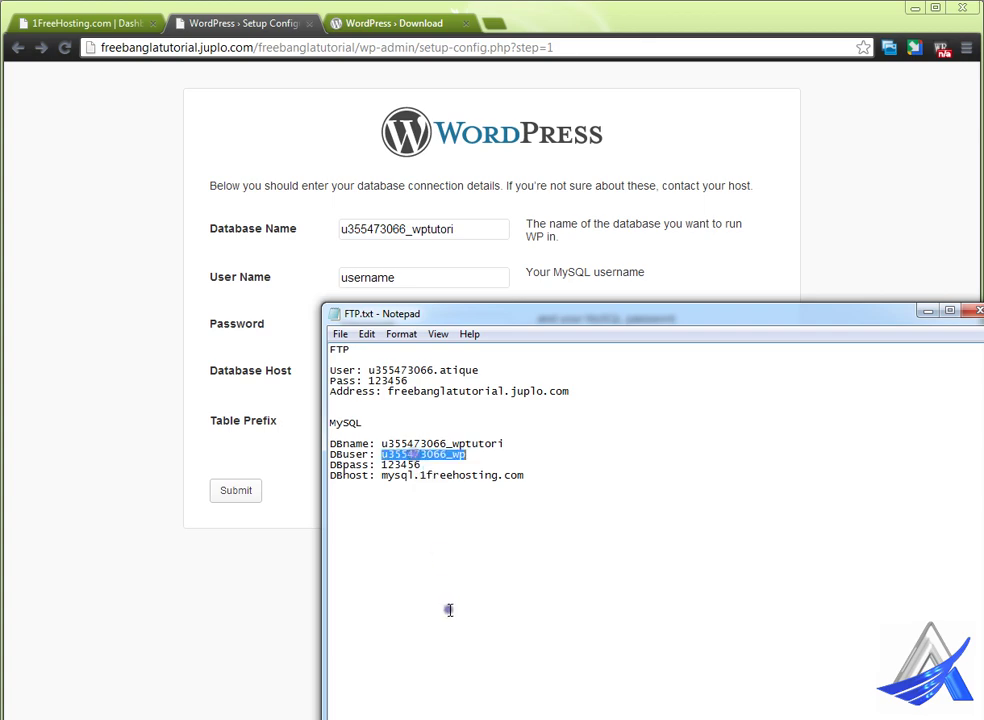
pyautogui.moveTo(468, 279); pyautogui.dragTo(300, 270)
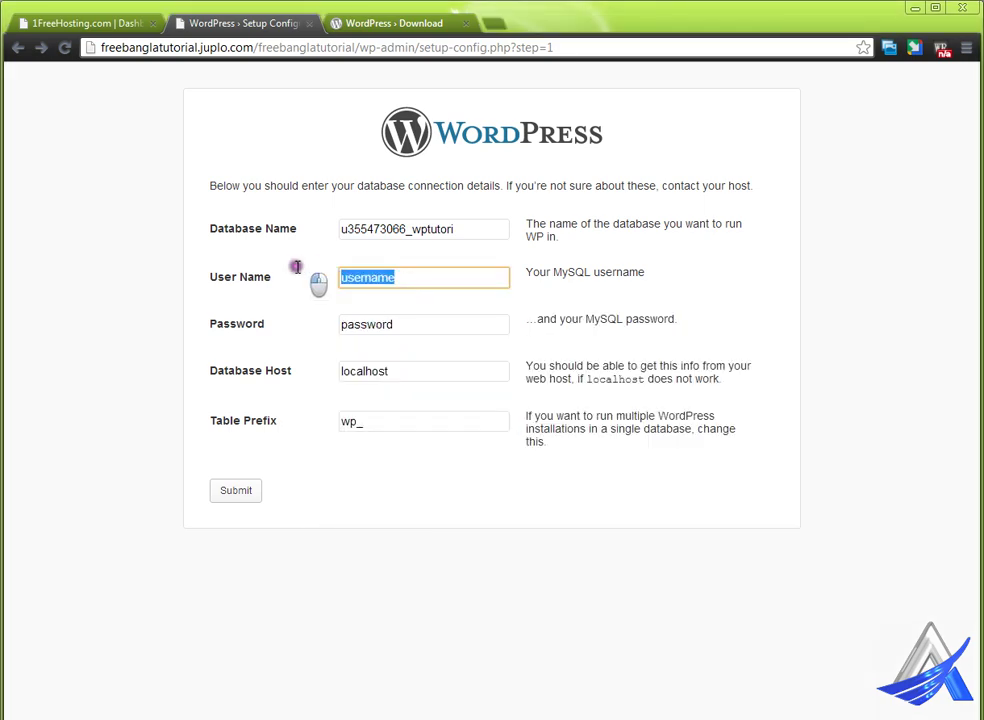
pyautogui.hotkey('ctrl', 'v')
pyautogui.hotkey('alt', 'Tab')
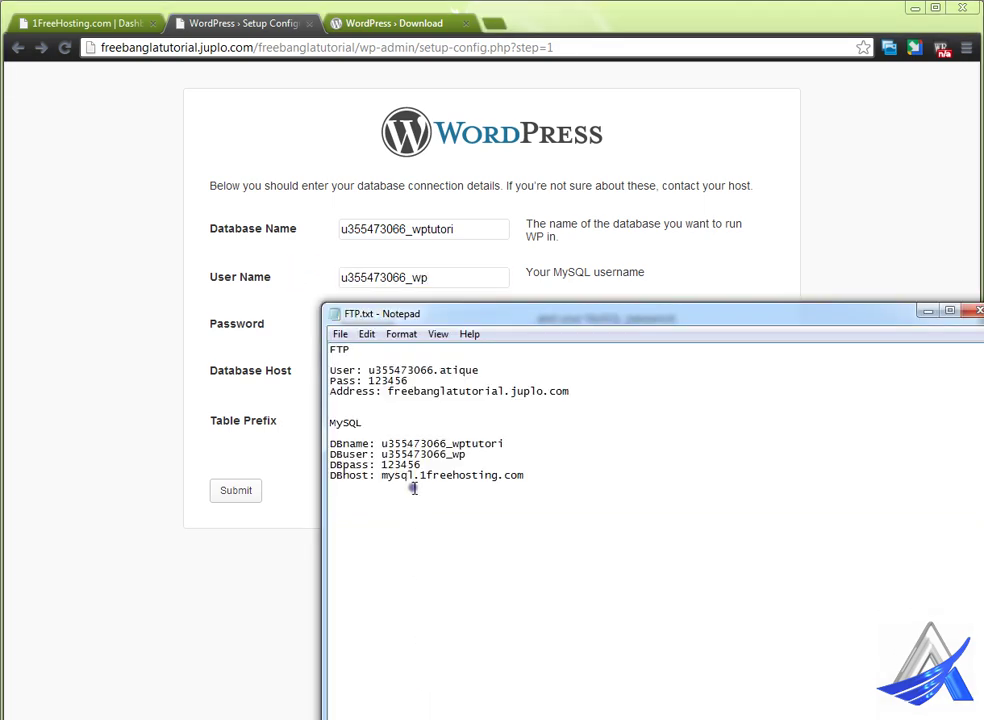
pyautogui.doubleClick(404, 463)
pyautogui.hotkey('ctrl', 'c')
pyautogui.click(282, 358)
pyautogui.moveTo(406, 325); pyautogui.dragTo(318, 327)
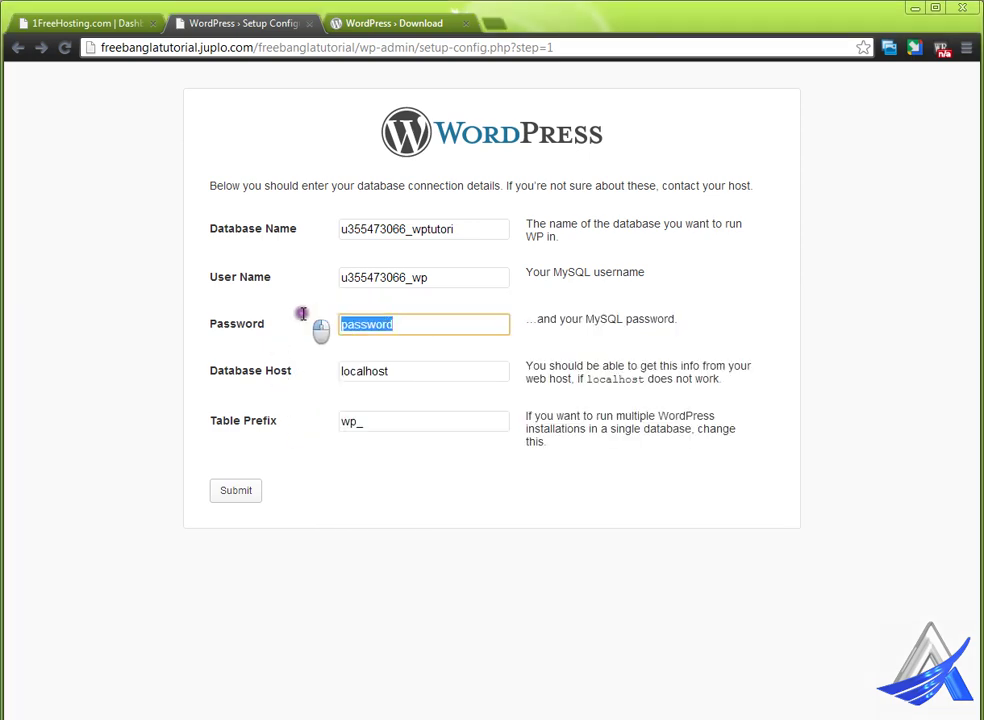
pyautogui.hotkey('ctrl', 'v')
# - Replace localhost with mysql.1freehosting.com as the database host and submit the form
pyautogui.hotkey('alt', 'Tab')
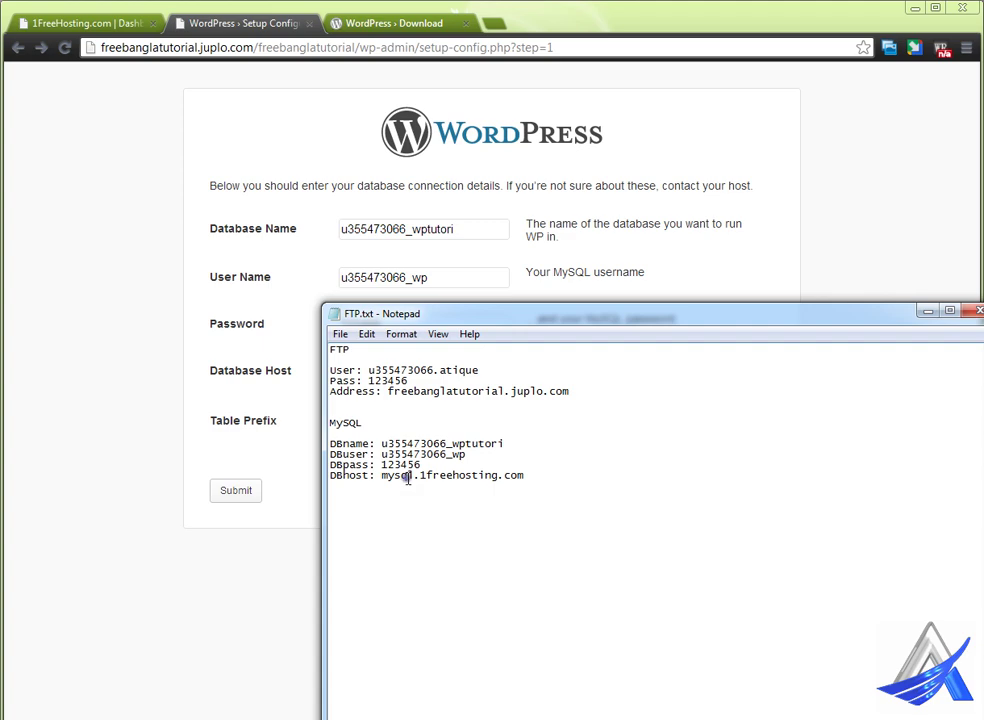
pyautogui.doubleClick(406, 475)
pyautogui.hotkey('ctrl', 'c')
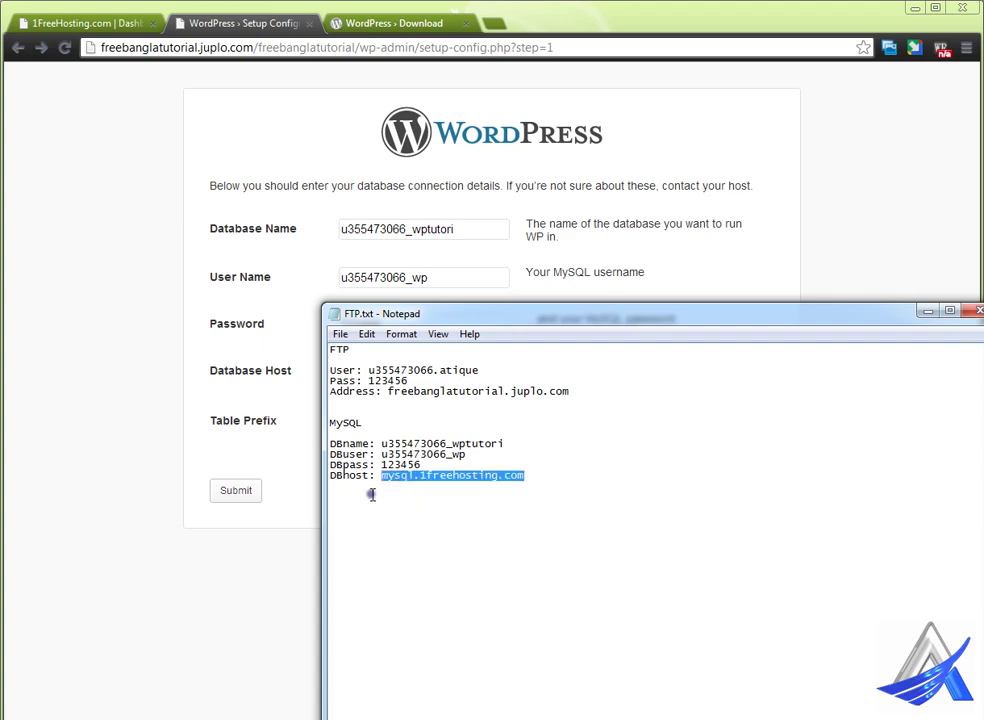
pyautogui.click(283, 398)
pyautogui.moveTo(402, 372); pyautogui.dragTo(314, 386)
pyautogui.hotkey('ctrl', 'v')
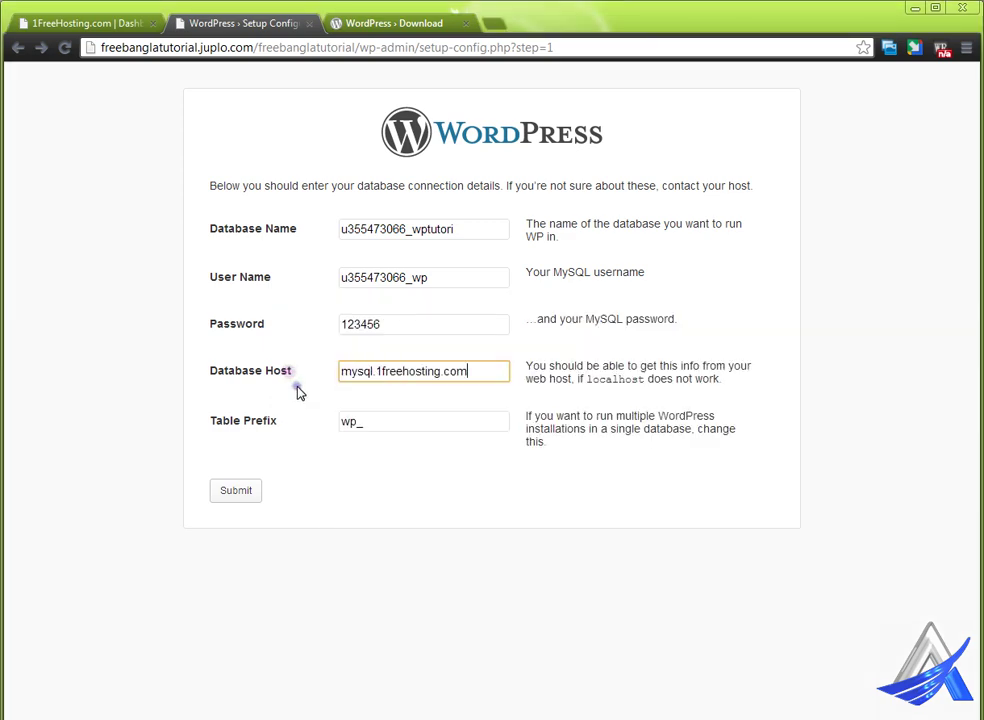
pyautogui.click(250, 499)
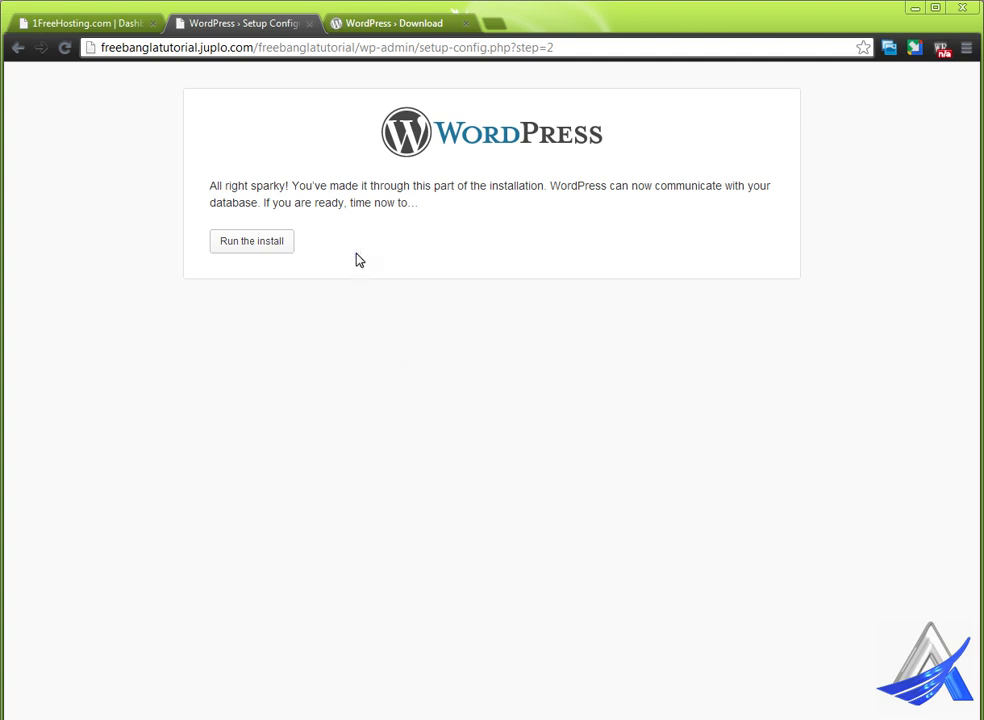
# - Run the install to reach the Information needed form, then minimize Chrome
pyautogui.doubleClick(676, 186)
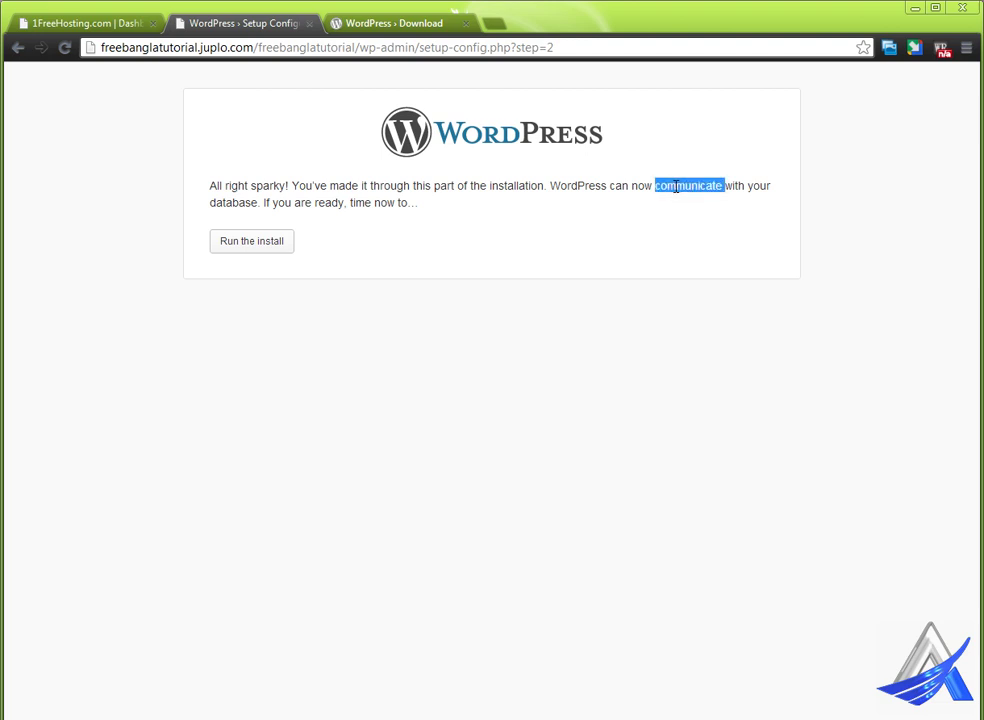
pyautogui.click(278, 247)
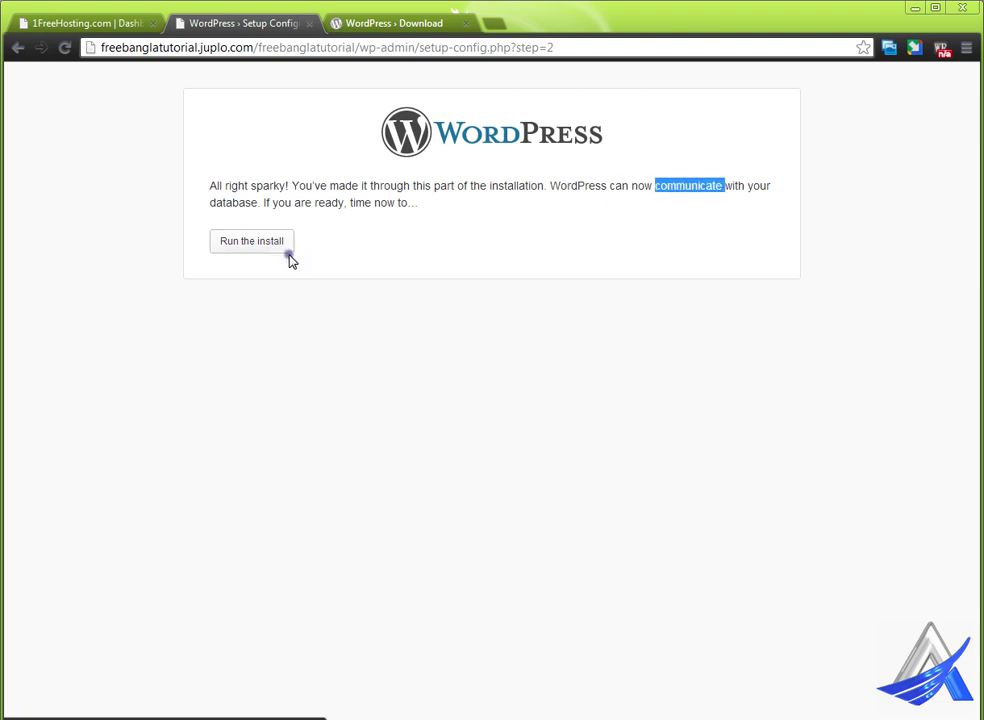
pyautogui.click(251, 243)
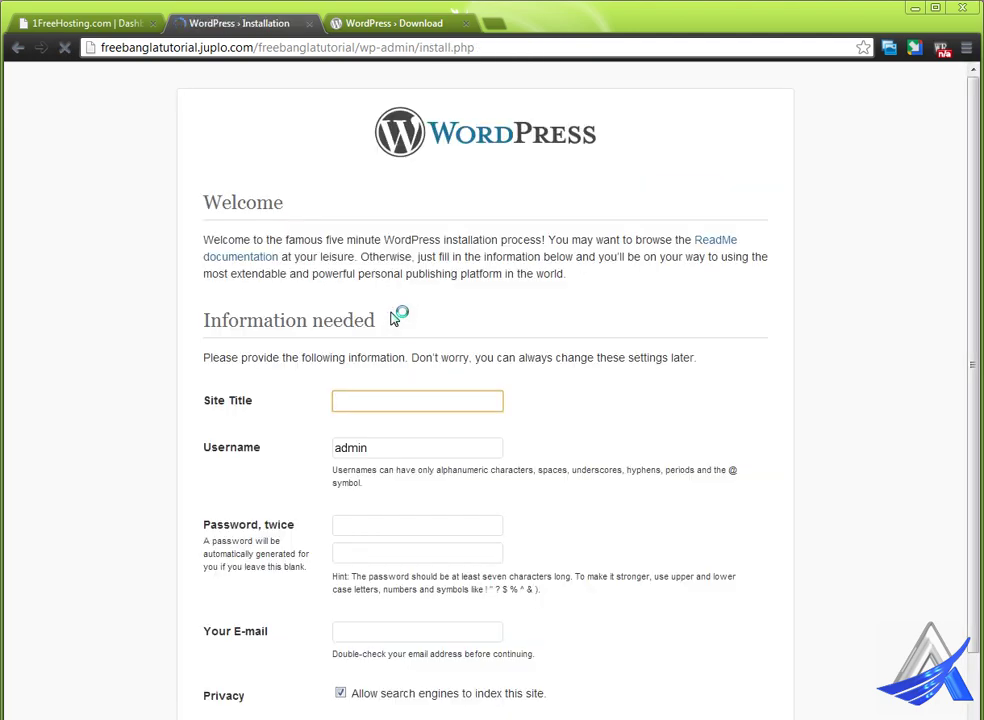
pyautogui.scroll(-1, 572, 427)
pyautogui.scroll(1, 572, 427)
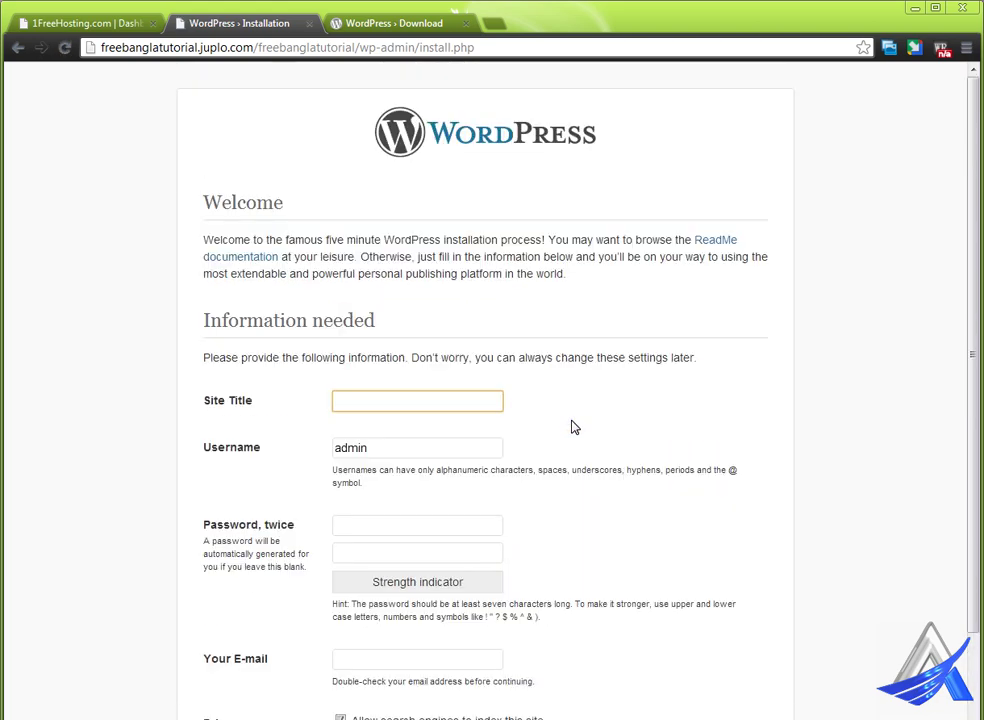
pyautogui.scroll(-1, 399, 349)
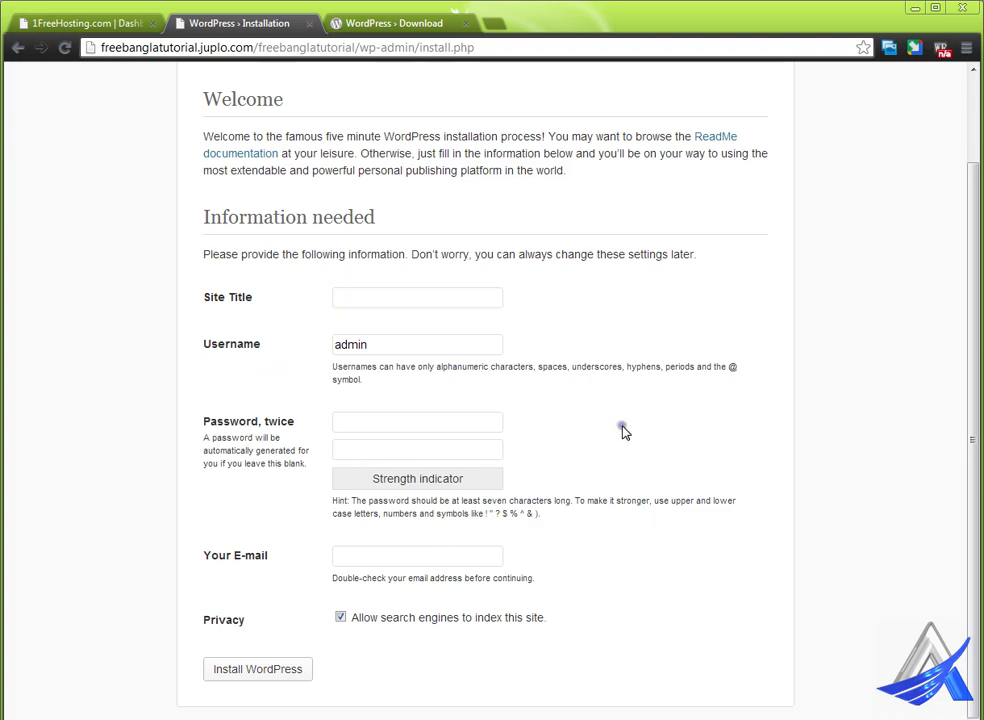
pyautogui.click(913, 9)
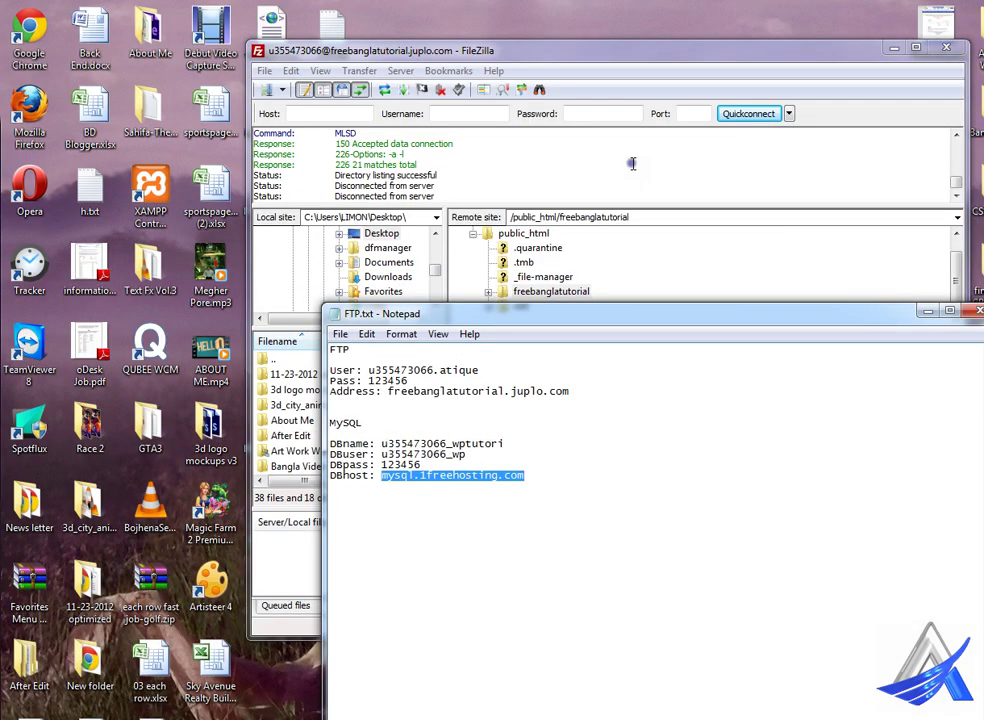
# - Minimize Notepad and FileZilla, then open the wordpress folder on the desktop
pyautogui.click(927, 310)
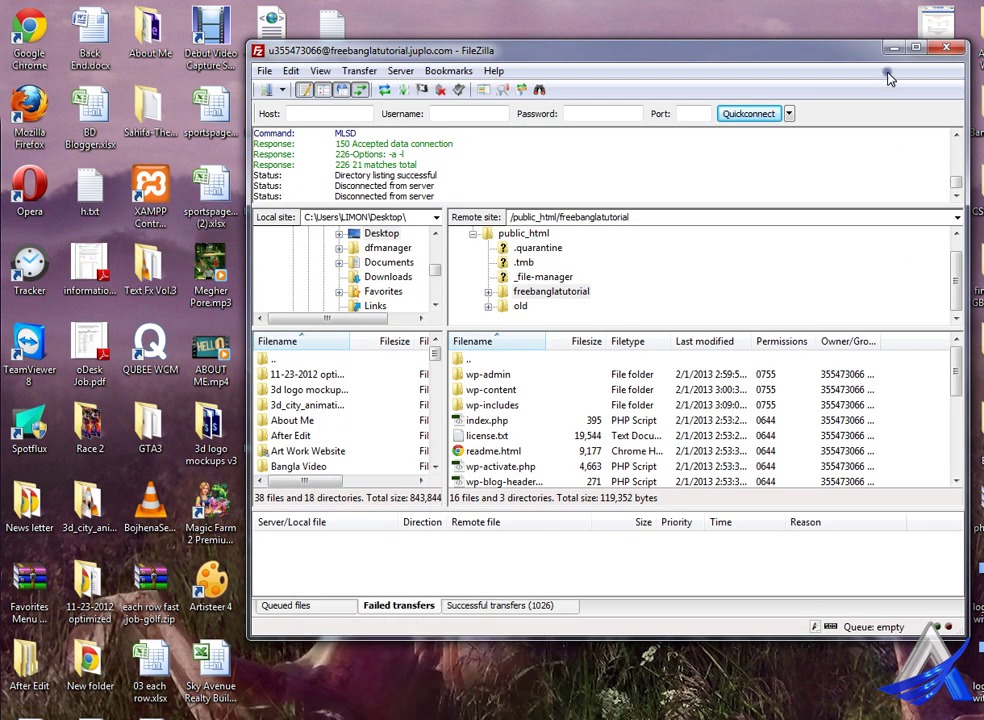
pyautogui.click(893, 47)
pyautogui.doubleClick(330, 105)
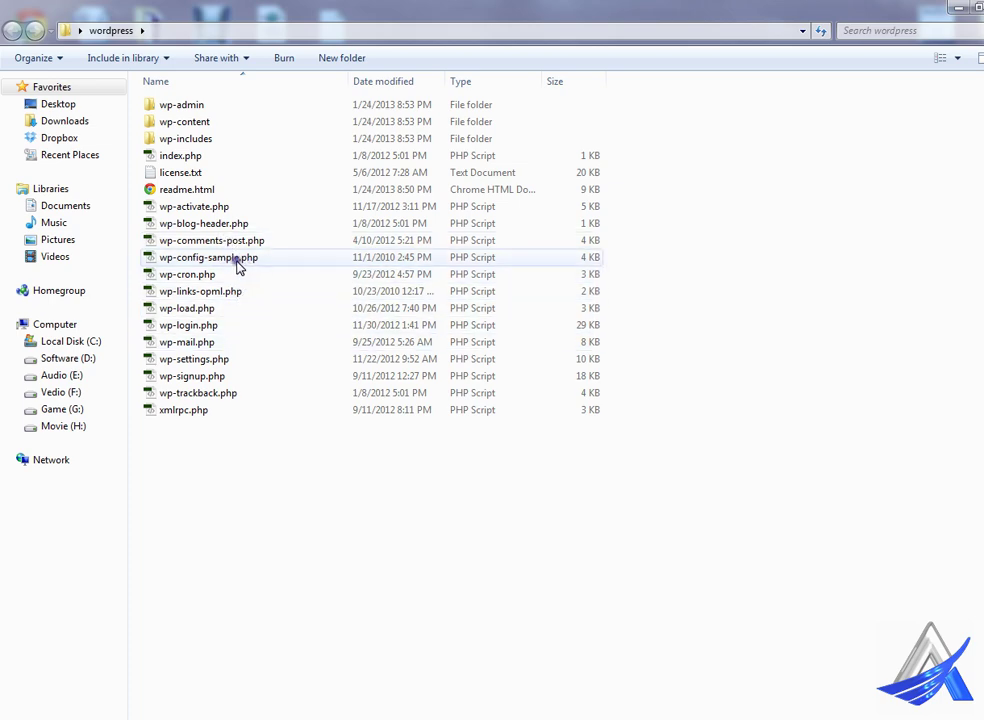
# - Open wp-config-sample.php in Dreamweaver to view its DB_NAME, DB_USER and DB_PASSWORD definitions
pyautogui.doubleClick(195, 262)
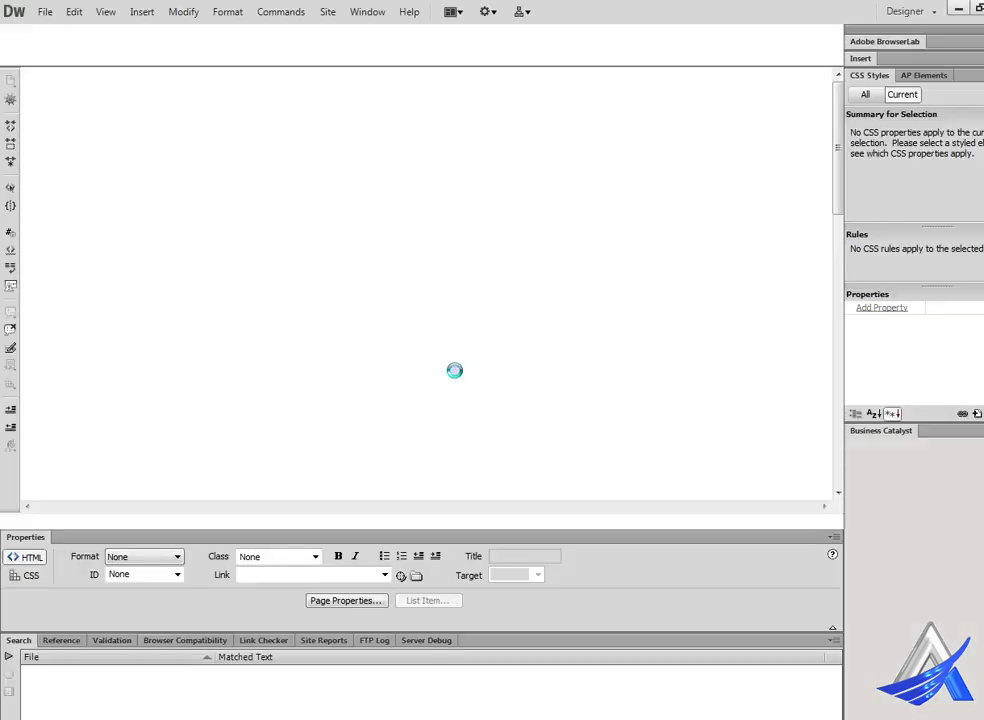
pyautogui.scroll(-1, 400, 380)
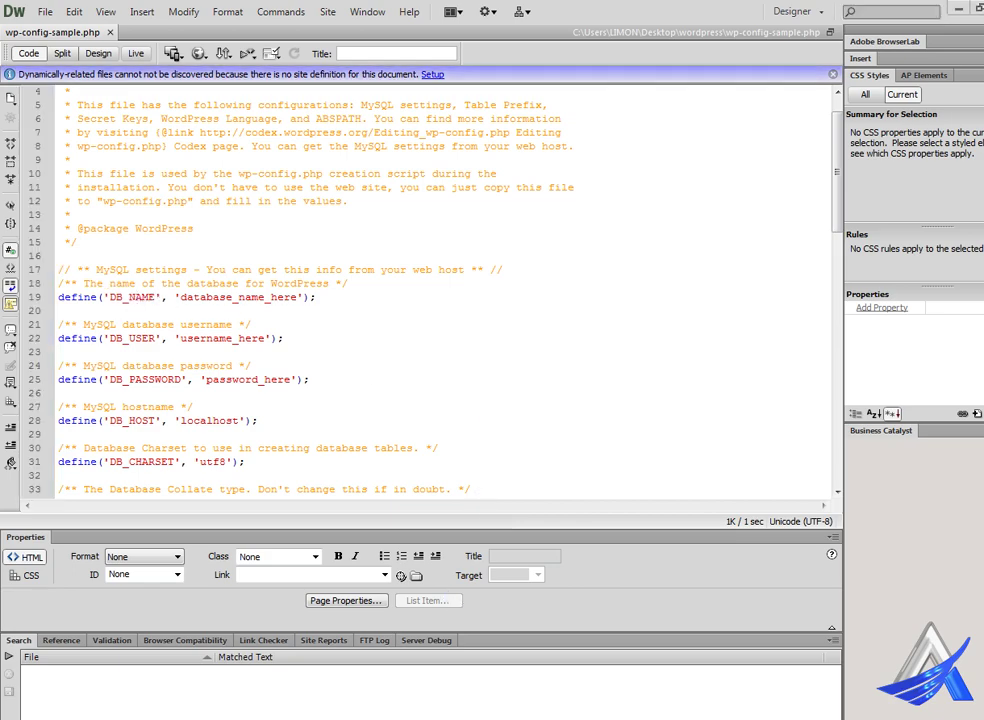
# - Paste the hosting database name and database user from FTP.txt over the line 19 and 22 placeholders
pyautogui.moveTo(472, 715)
pyautogui.click(472, 675)
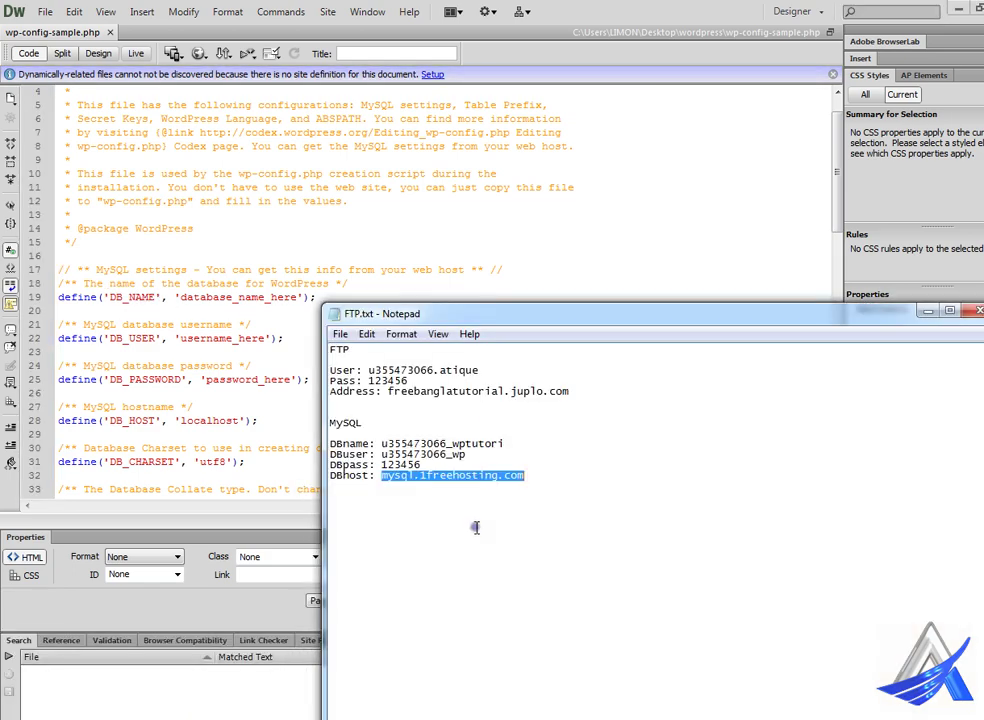
pyautogui.click(386, 443)
pyautogui.doubleClick(410, 443)
pyautogui.hotkey('ctrl', 'c')
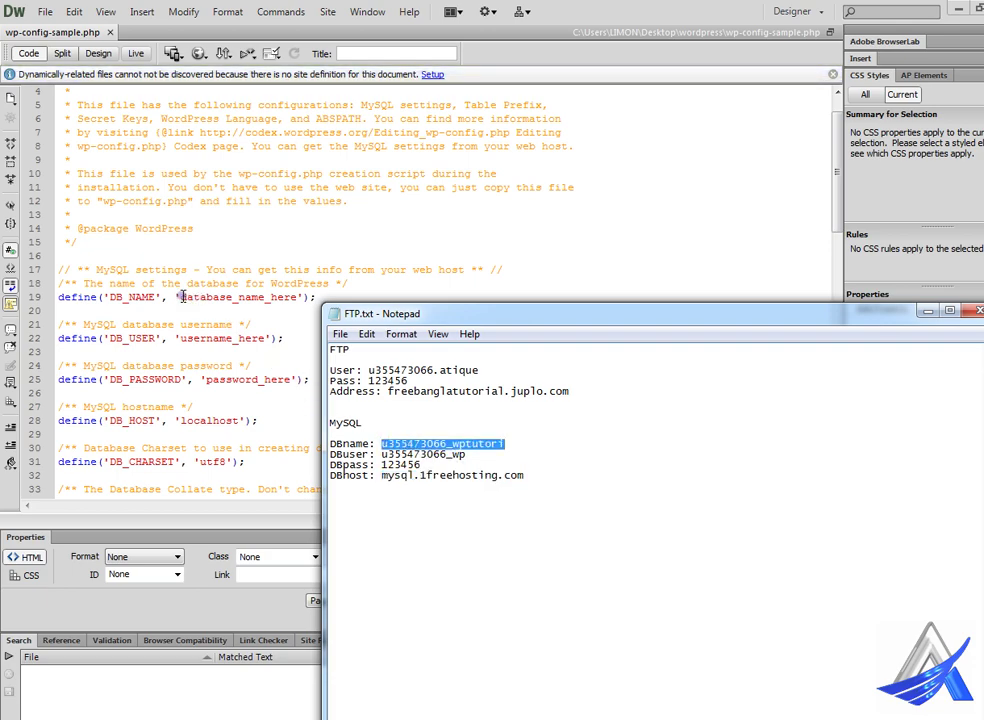
pyautogui.moveTo(182, 297); pyautogui.dragTo(298, 300)
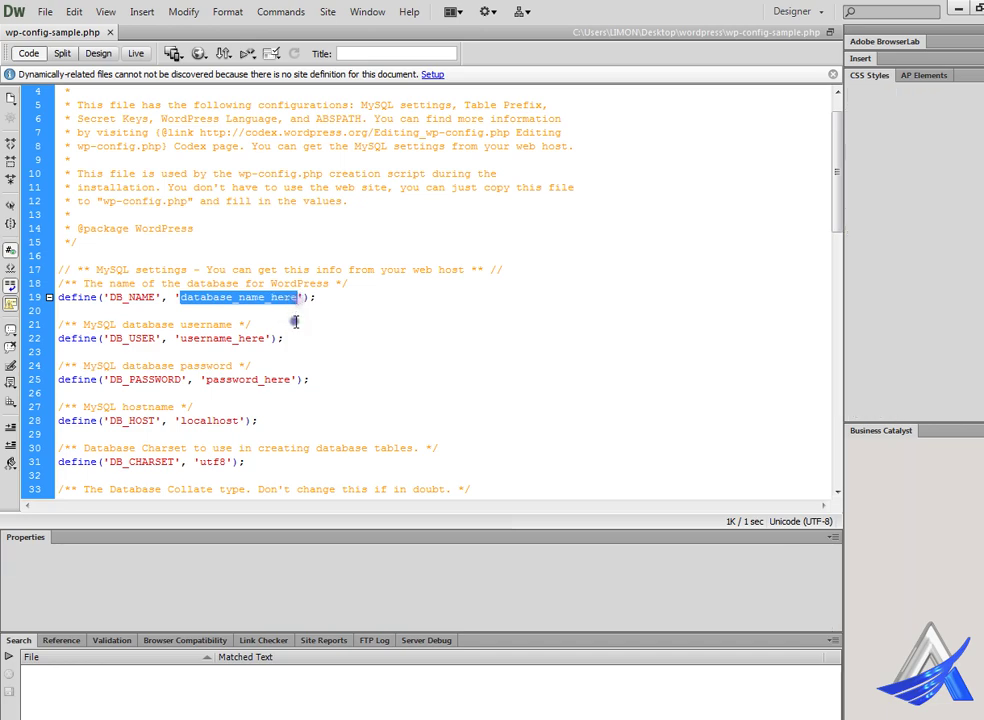
pyautogui.hotkey('ctrl', 'v')
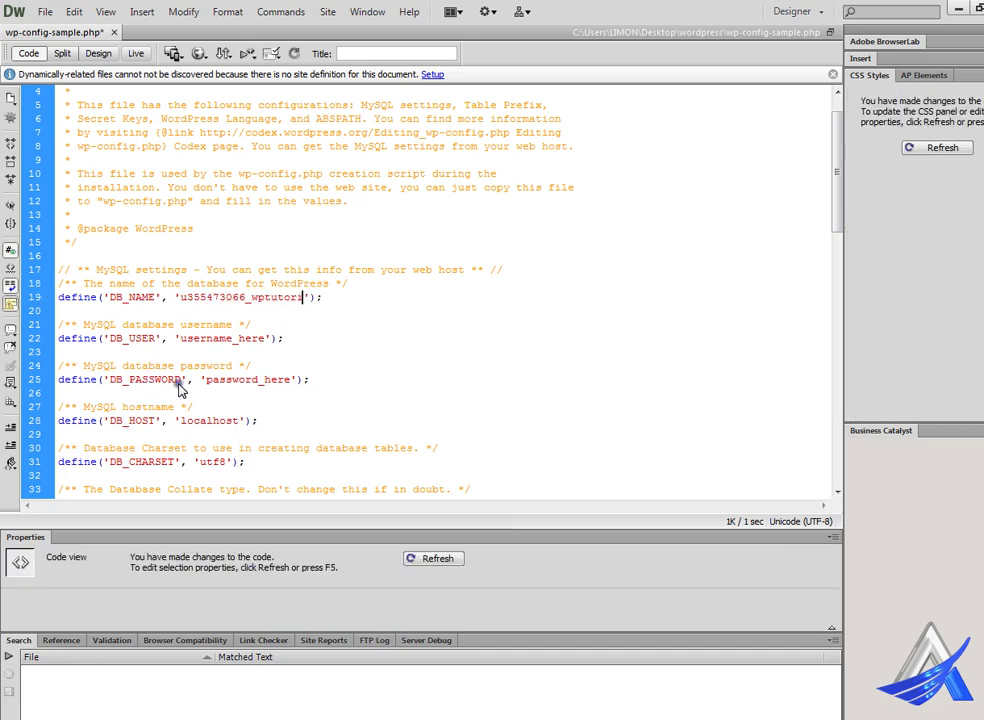
pyautogui.click(450, 705)
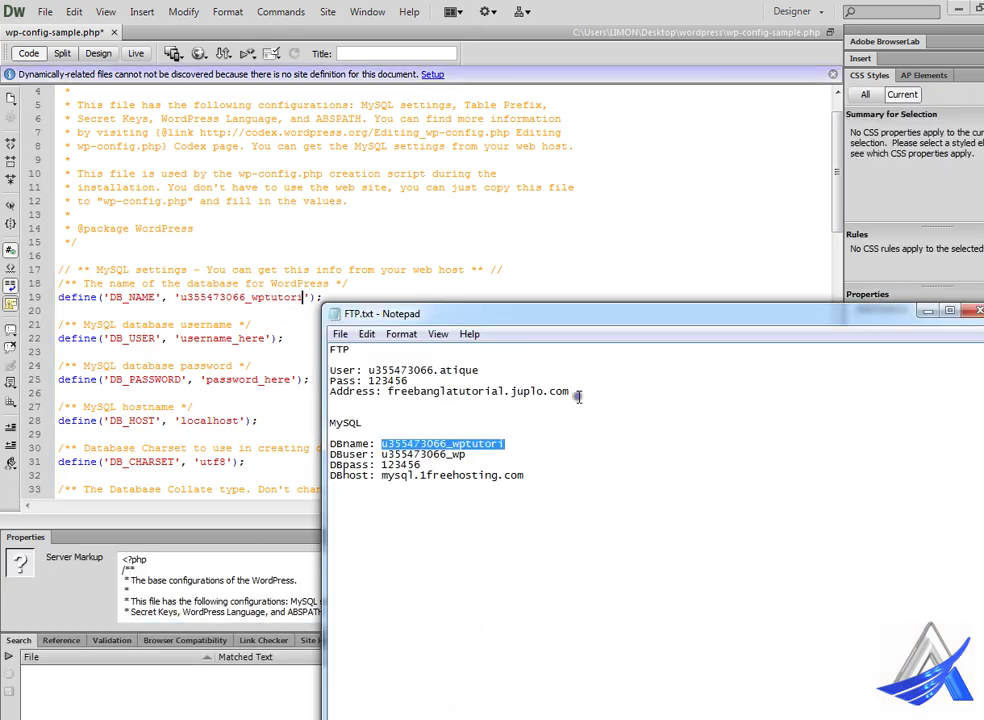
pyautogui.click(435, 455)
pyautogui.doubleClick(435, 455)
pyautogui.hotkey('ctrl', 'c')
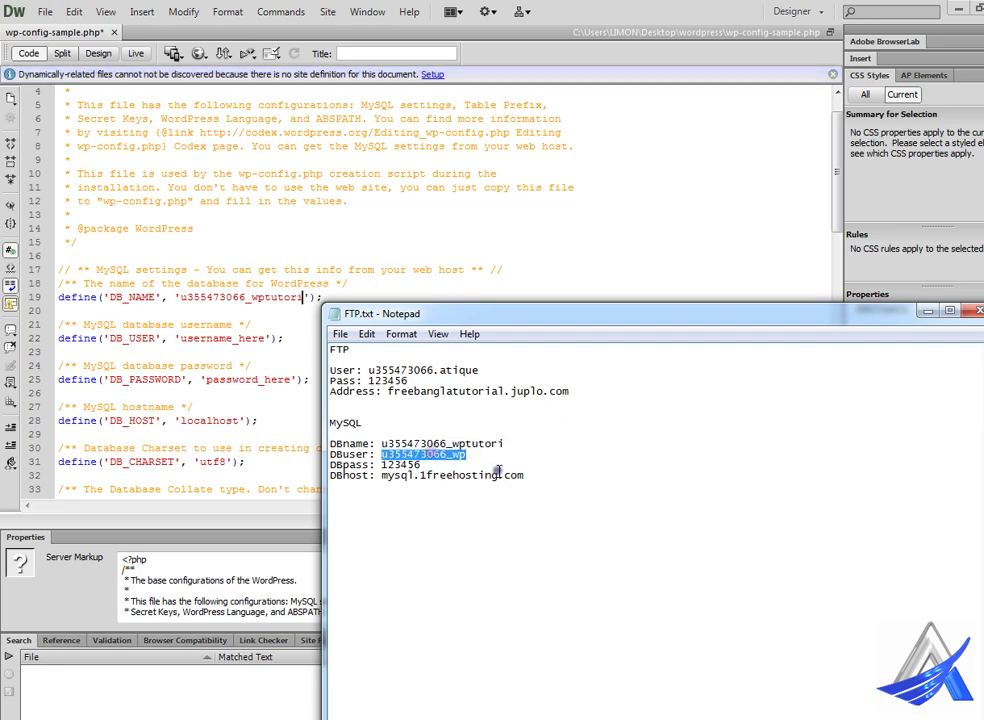
pyautogui.doubleClick(229, 341)
pyautogui.hotkey('ctrl', 'v')
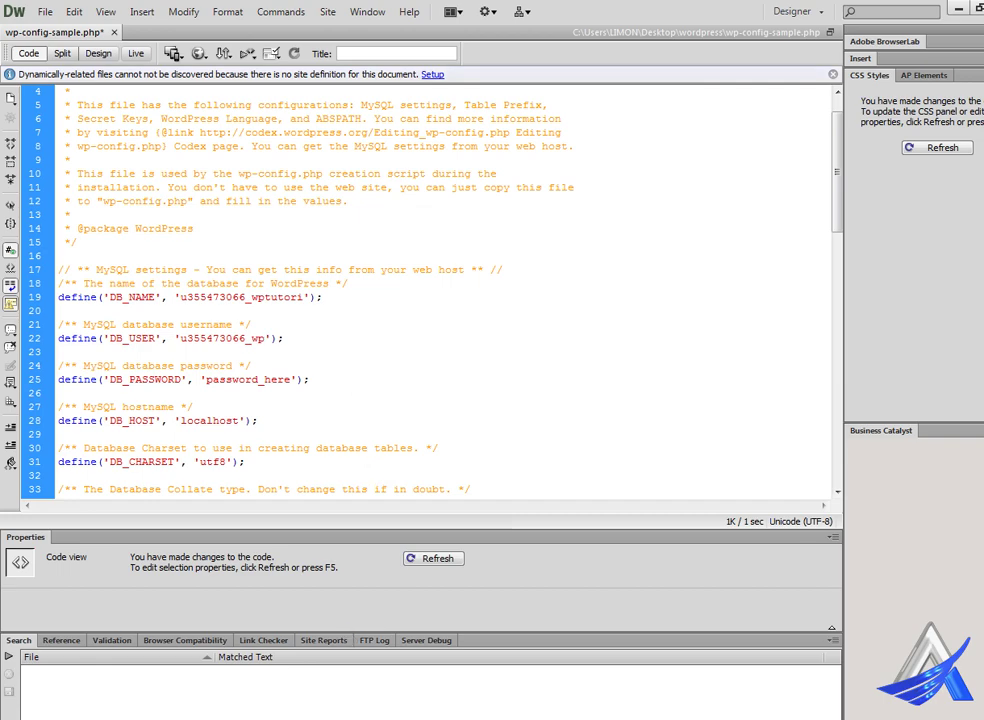
# - Paste the database password and host mysql.1freehosting.com over lines 25 and 28
pyautogui.click(450, 681)
pyautogui.doubleClick(405, 464)
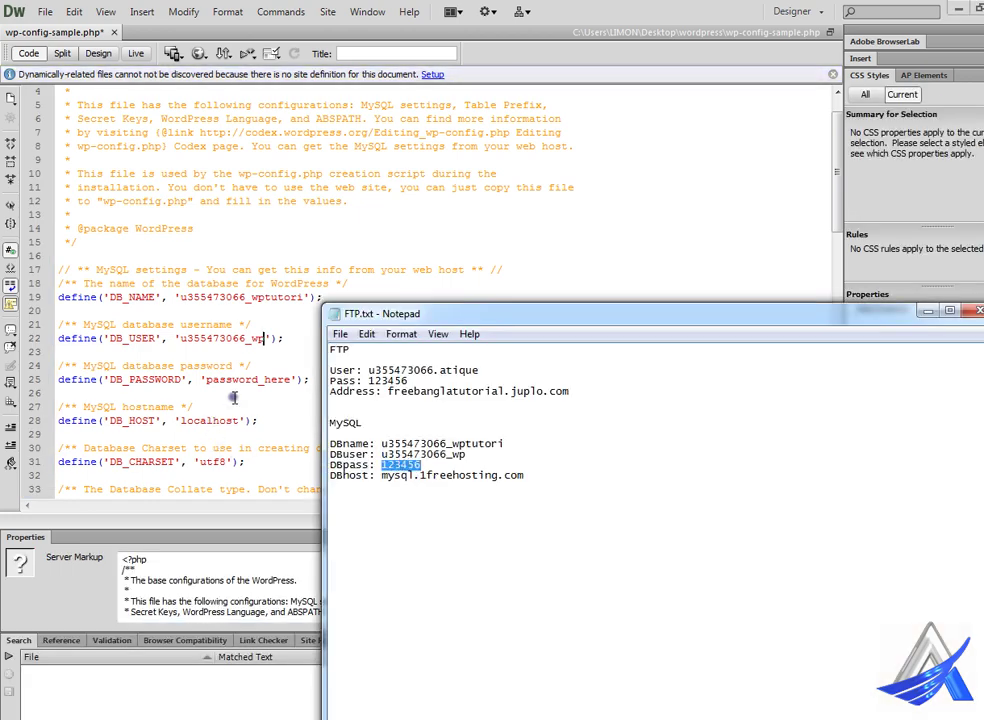
pyautogui.doubleClick(243, 380)
pyautogui.hotkey('ctrl', 'v')
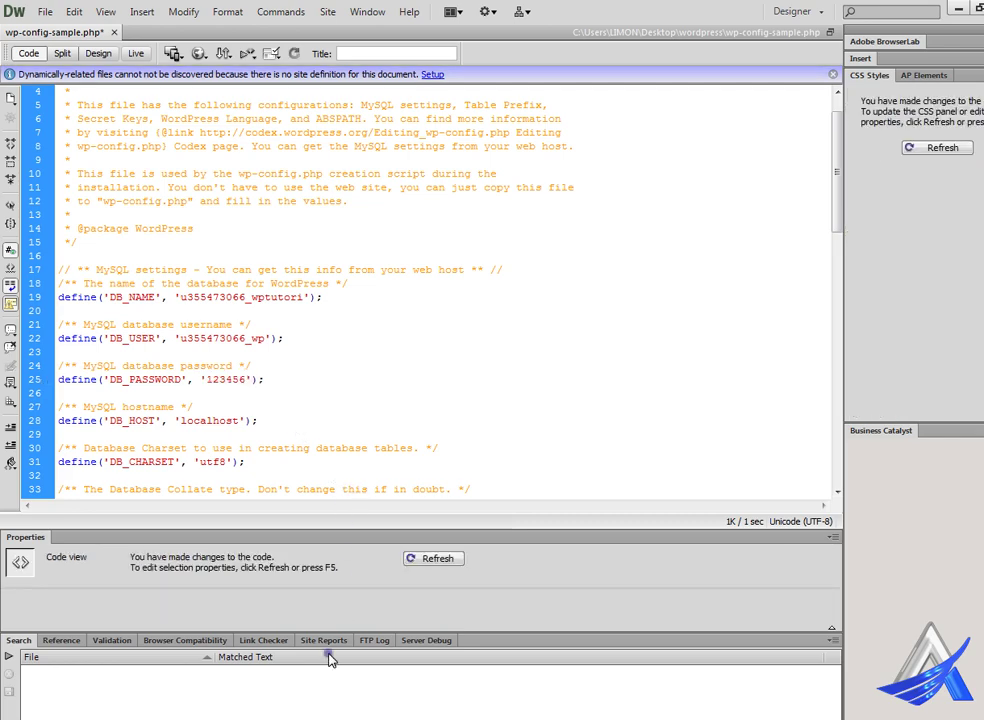
pyautogui.click(680, 705)
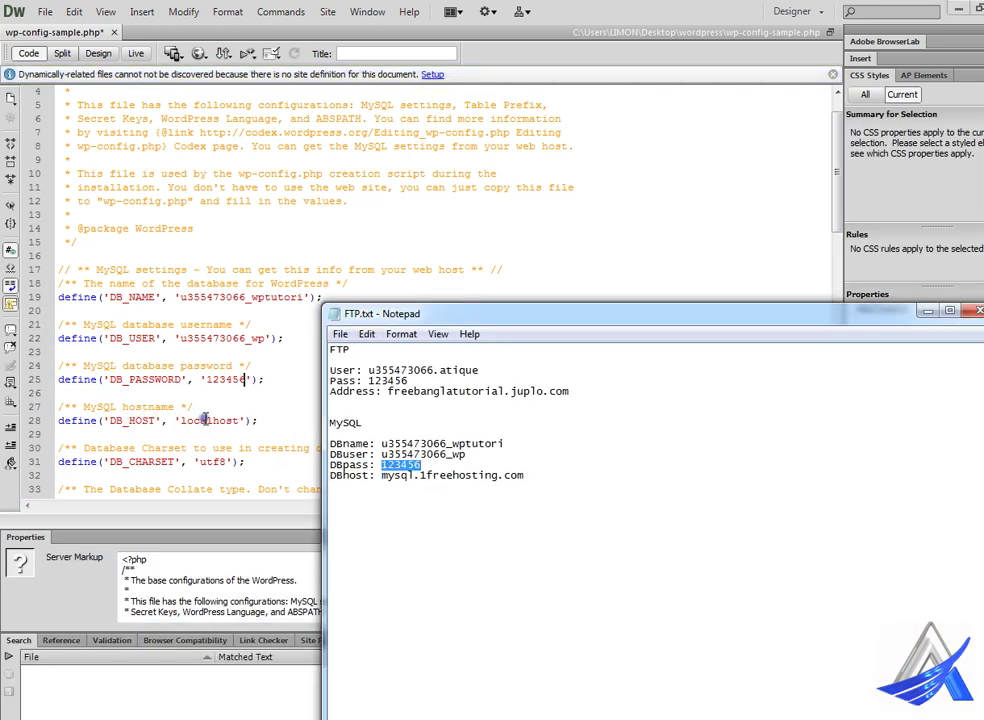
pyautogui.doubleClick(435, 475)
pyautogui.hotkey('ctrl', 'c')
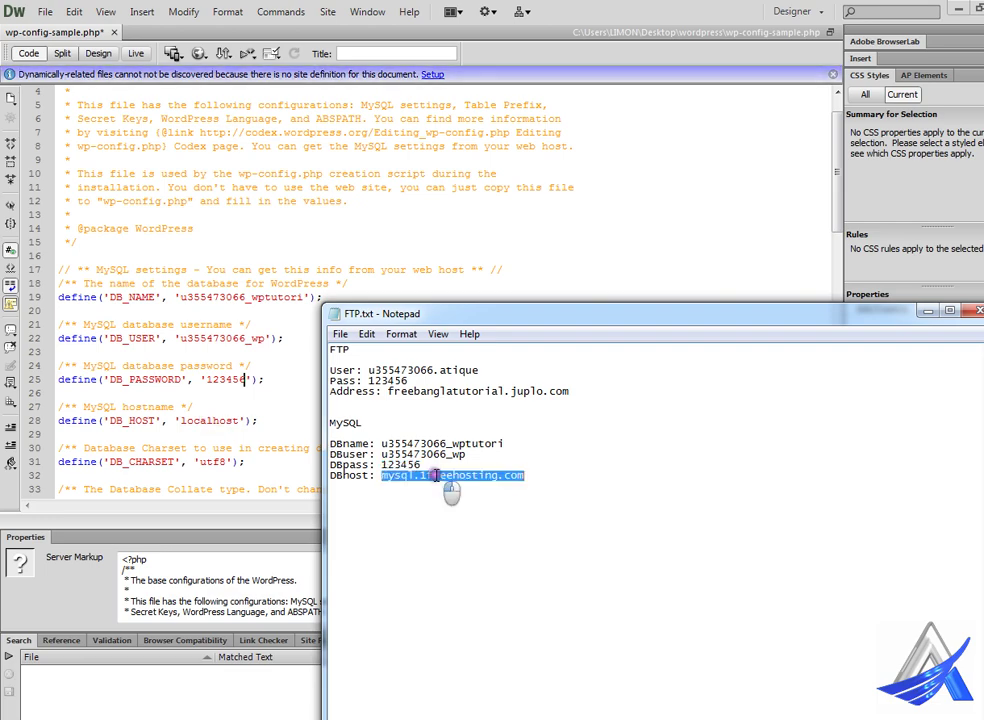
pyautogui.doubleClick(209, 420)
pyautogui.hotkey('ctrl', 'v')
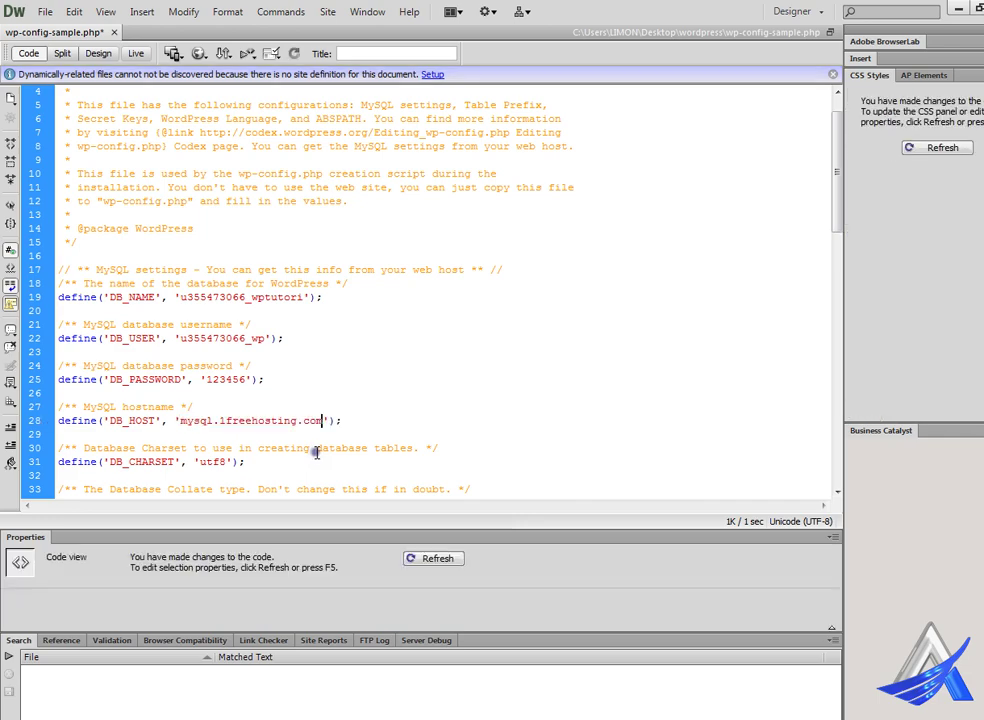
pyautogui.scroll(-2, 340, 440)
# - Scroll through the config comments and select the api.wordpress.org/secret-key/1.1/salt URL on line 40
pyautogui.scroll(-2, 345, 430)
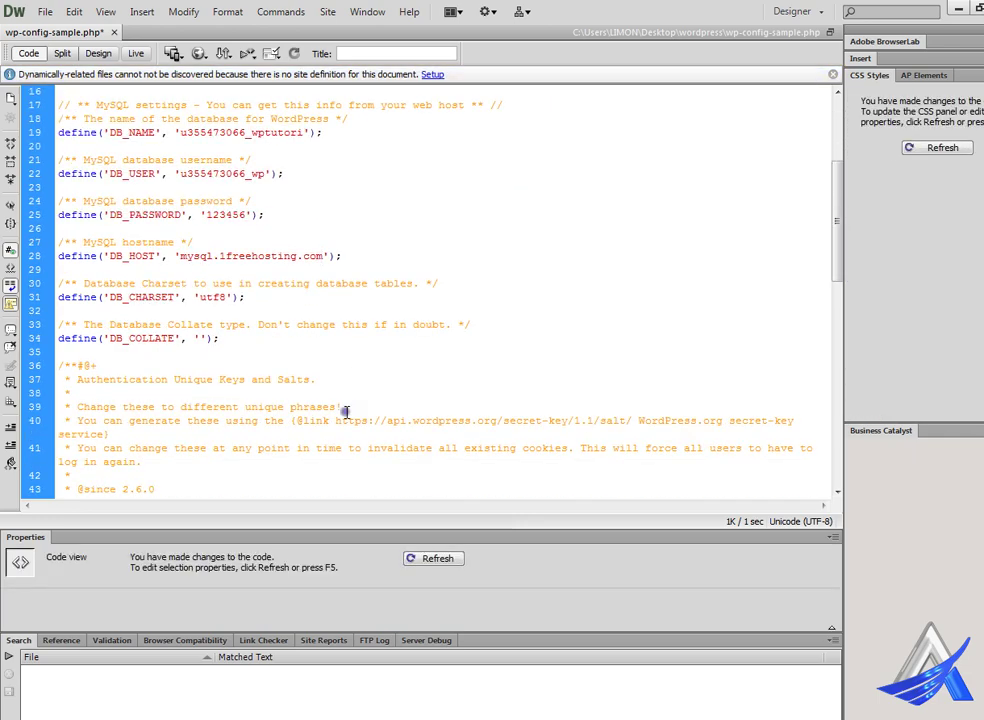
pyautogui.scroll(-2, 318, 420)
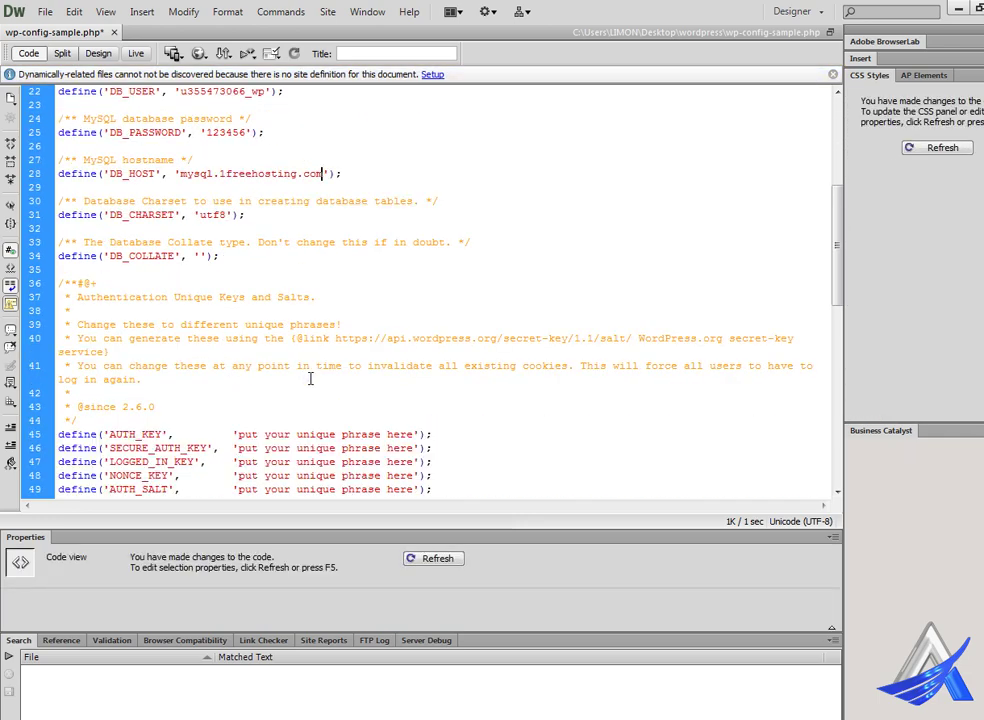
pyautogui.scroll(-5, 310, 378)
pyautogui.scroll(-2, 310, 378)
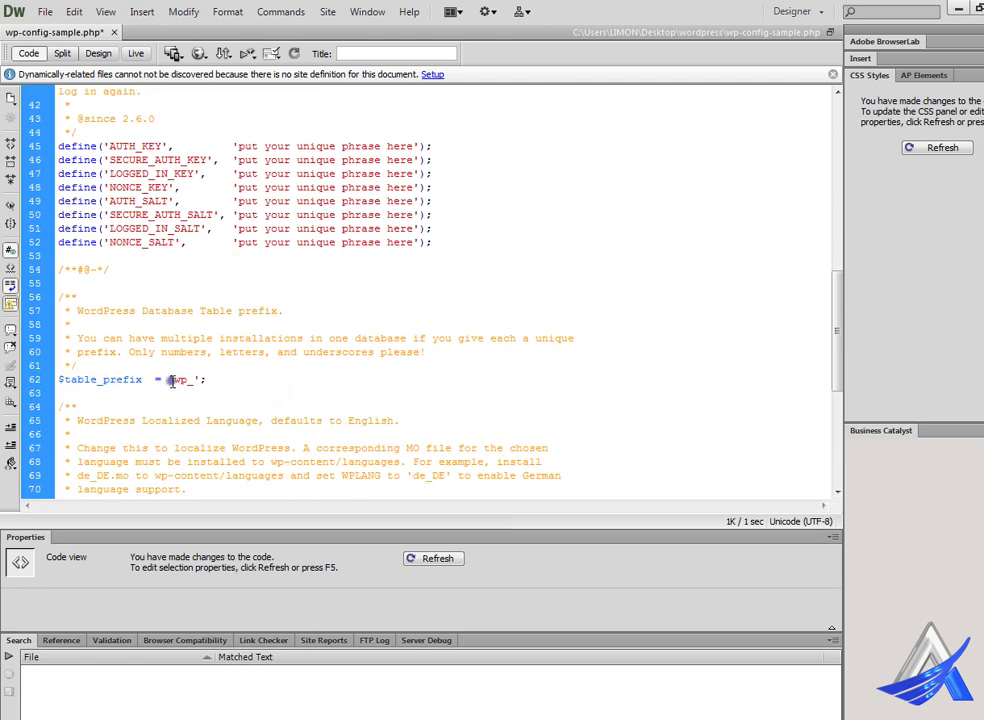
pyautogui.moveTo(172, 380); pyautogui.dragTo(189, 381)
pyautogui.scroll(2, 197, 404)
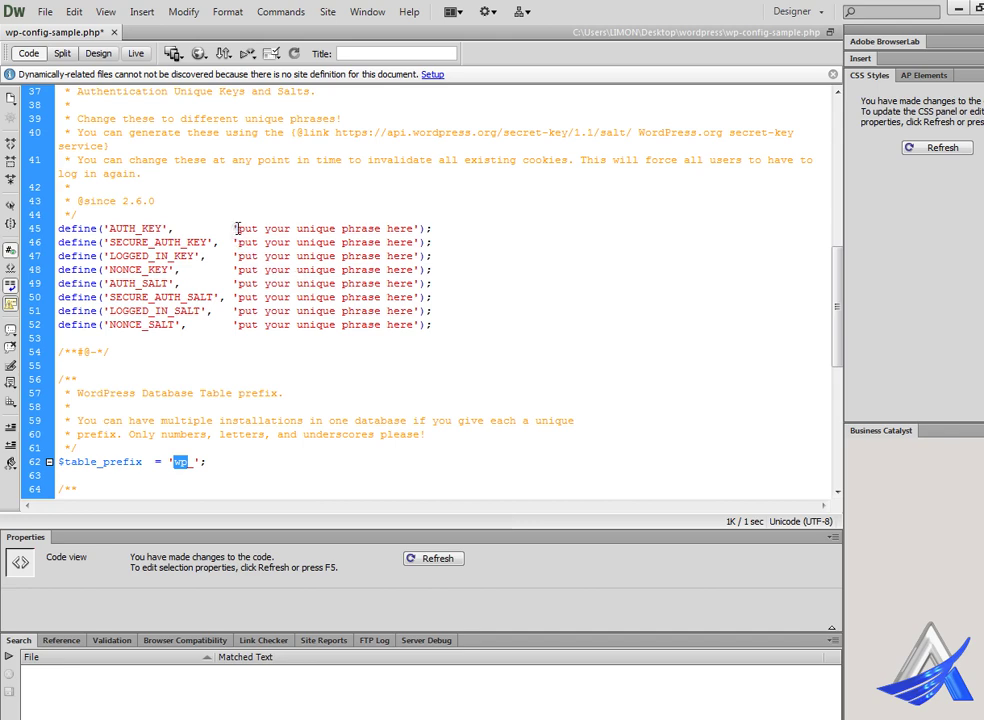
pyautogui.moveTo(237, 229); pyautogui.dragTo(418, 230)
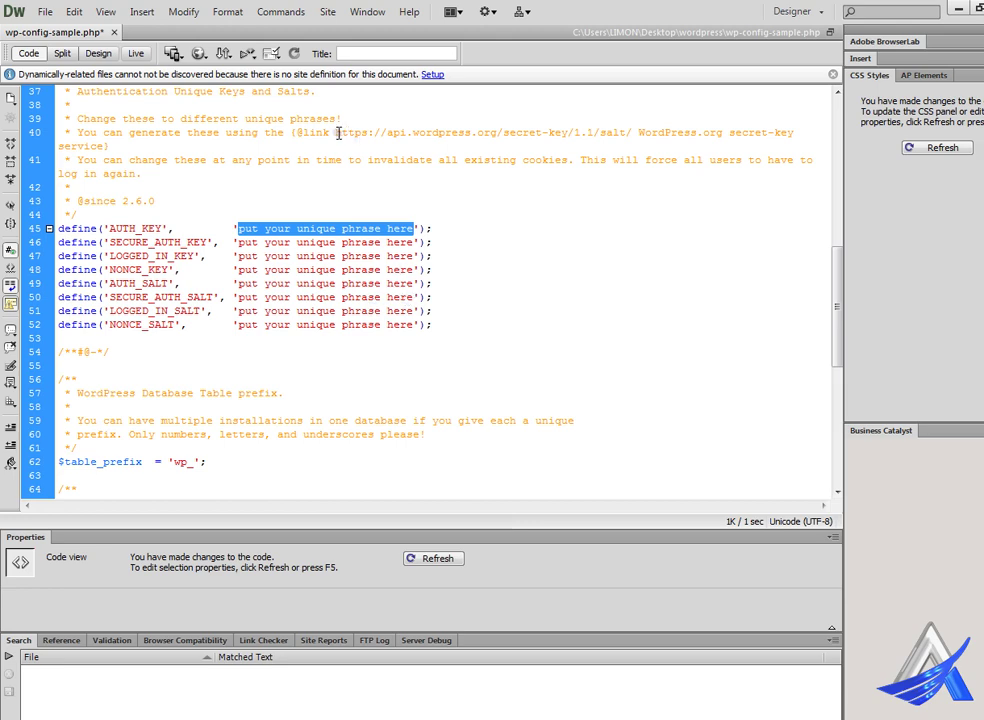
pyautogui.moveTo(338, 133); pyautogui.dragTo(629, 132)
pyautogui.hotkey('ctrl', 'c')
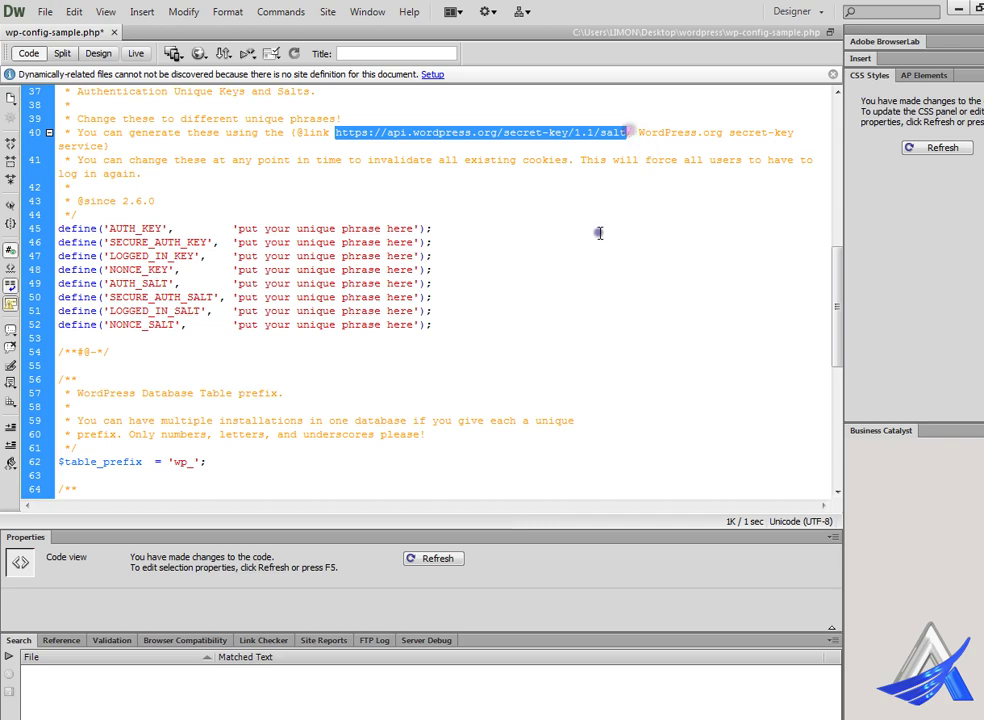
# - Load the copied secret-key generator URL in a new Chrome tab
pyautogui.click(433, 558)
pyautogui.hotkey('alt', 'Tab')
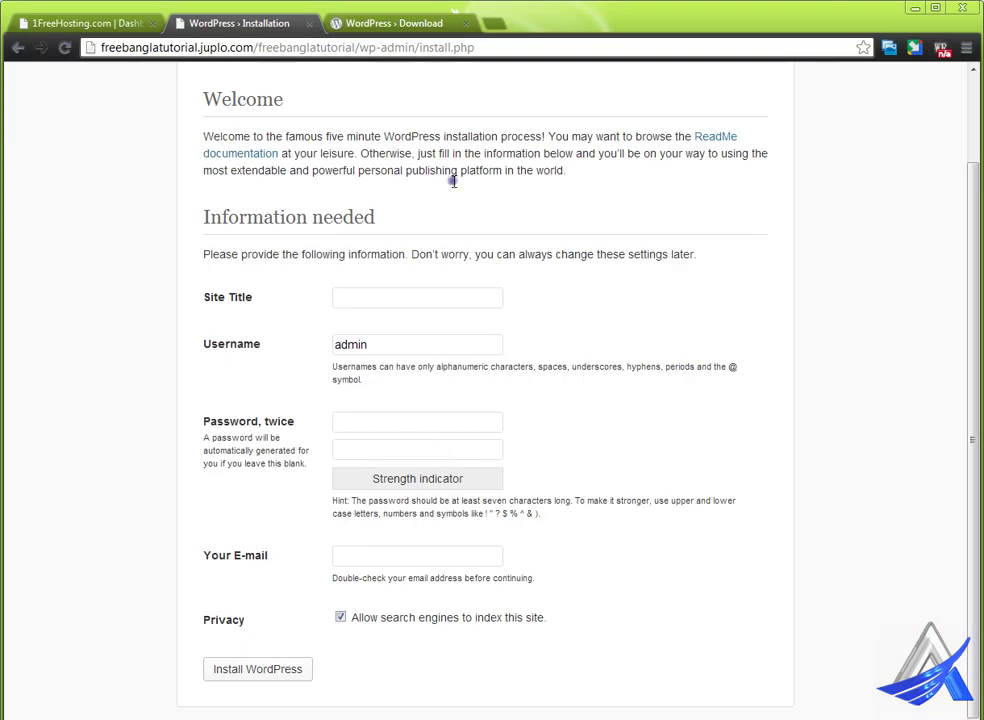
pyautogui.click(494, 25)
pyautogui.hotkey('ctrl', 'v')
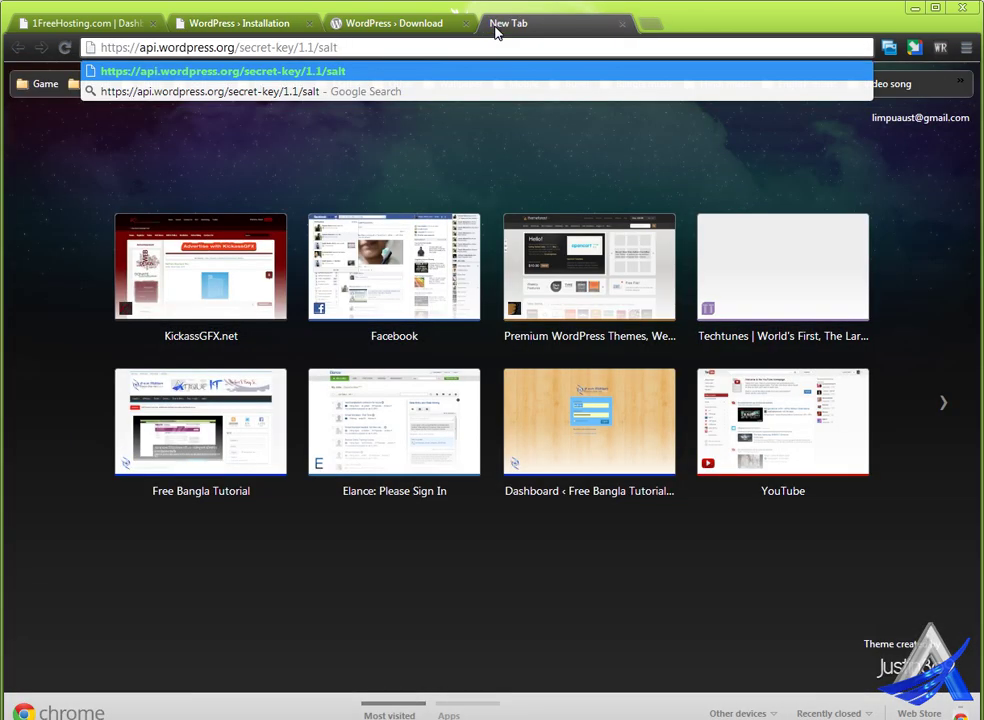
pyautogui.press('Return')
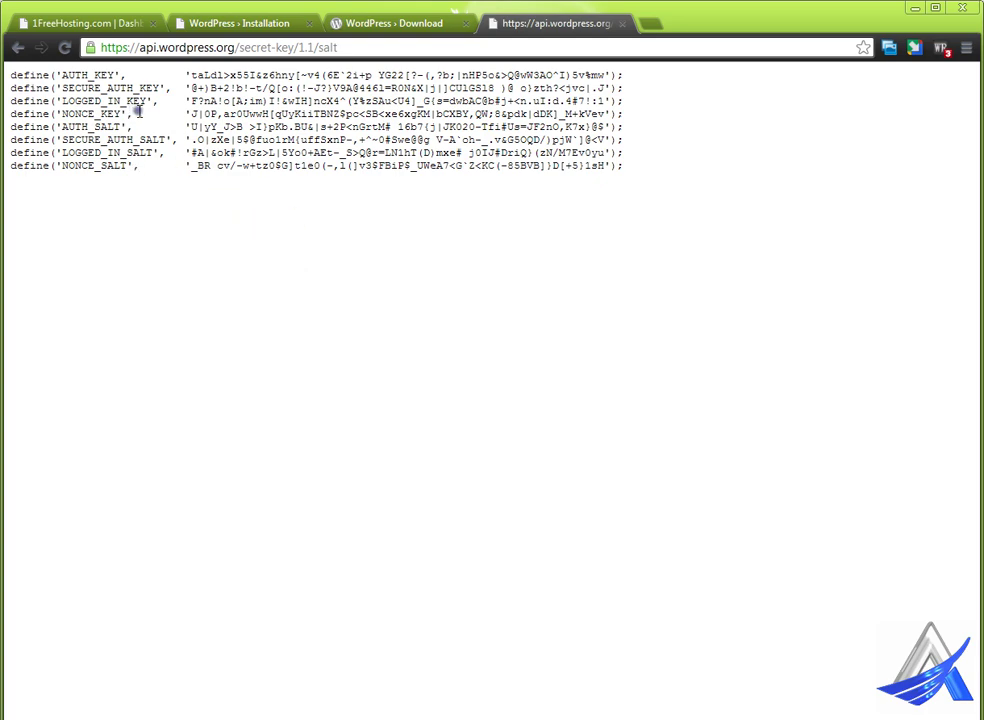
# - Reload the generator for fresh keys and copy all eight define lines
pyautogui.moveTo(192, 75); pyautogui.dragTo(614, 80)
pyautogui.click(520, 253)
pyautogui.rightClick(340, 259)
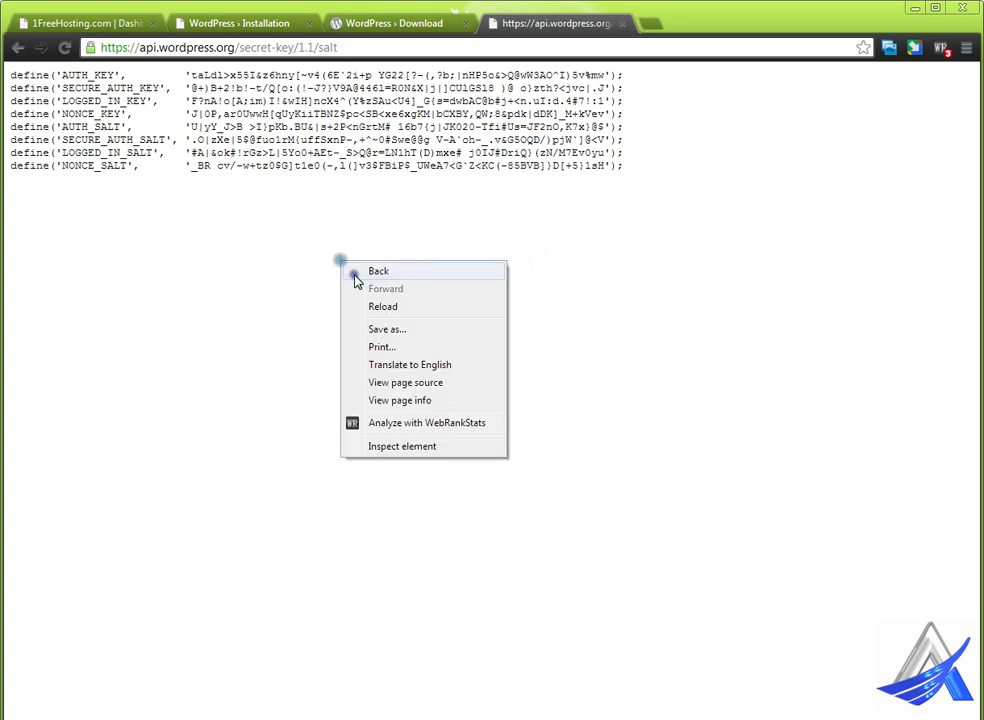
pyautogui.click(365, 368)
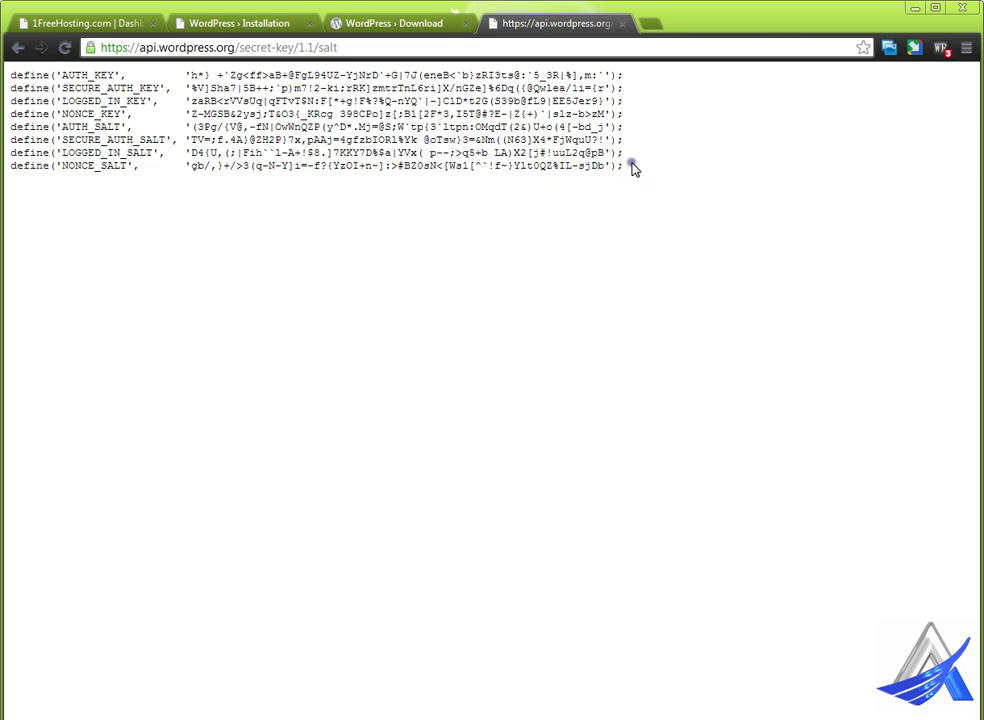
pyautogui.moveTo(628, 167); pyautogui.dragTo(9, 72)
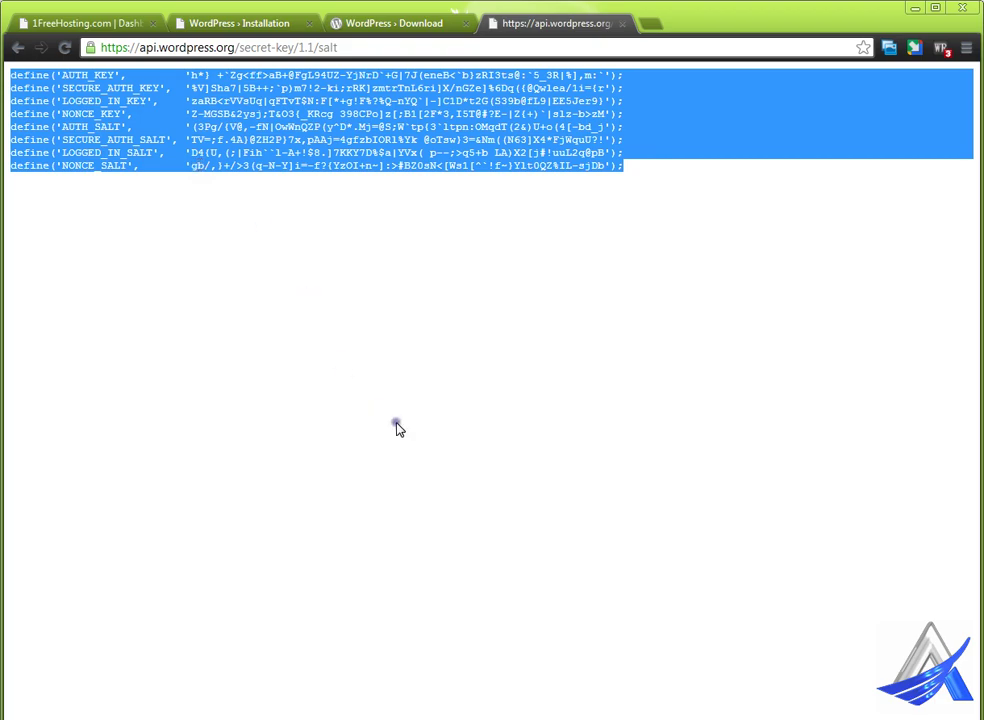
pyautogui.hotkey('alt', 'Tab')
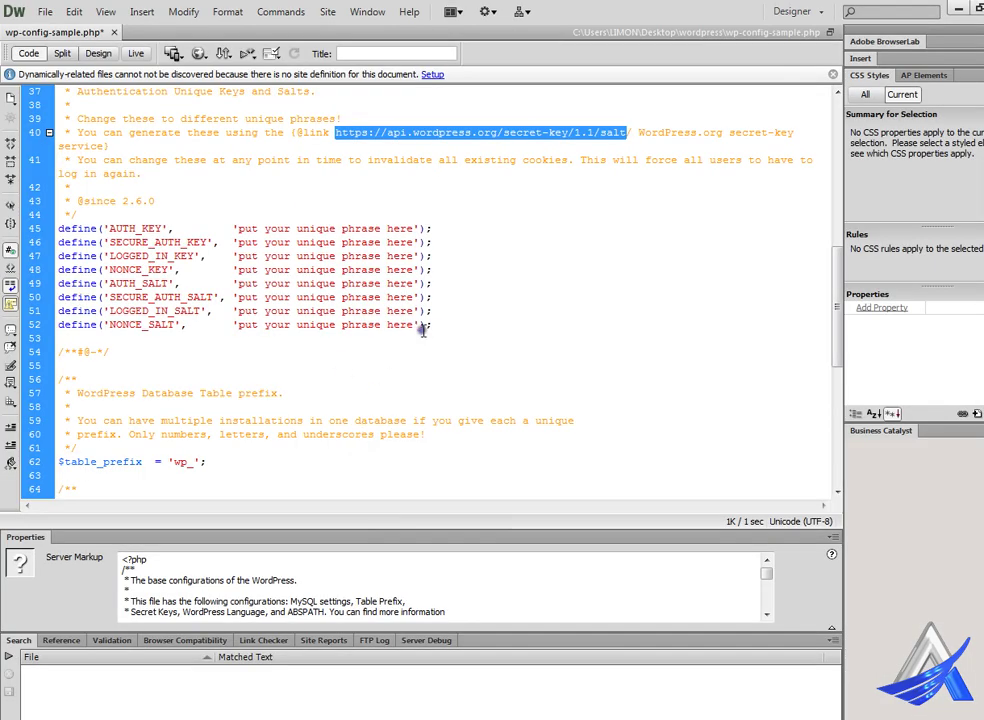
# - Paste the generated keys over the 'put your unique phrase here' lines 45–52
pyautogui.moveTo(435, 326); pyautogui.dragTo(60, 228)
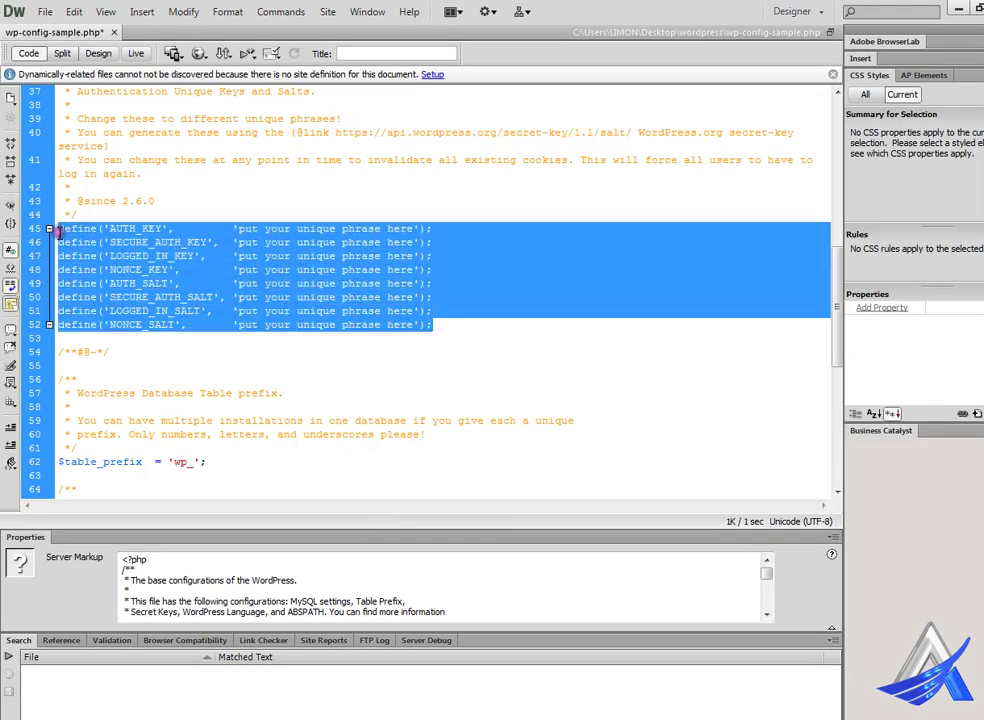
pyautogui.hotkey('ctrl', 'v')
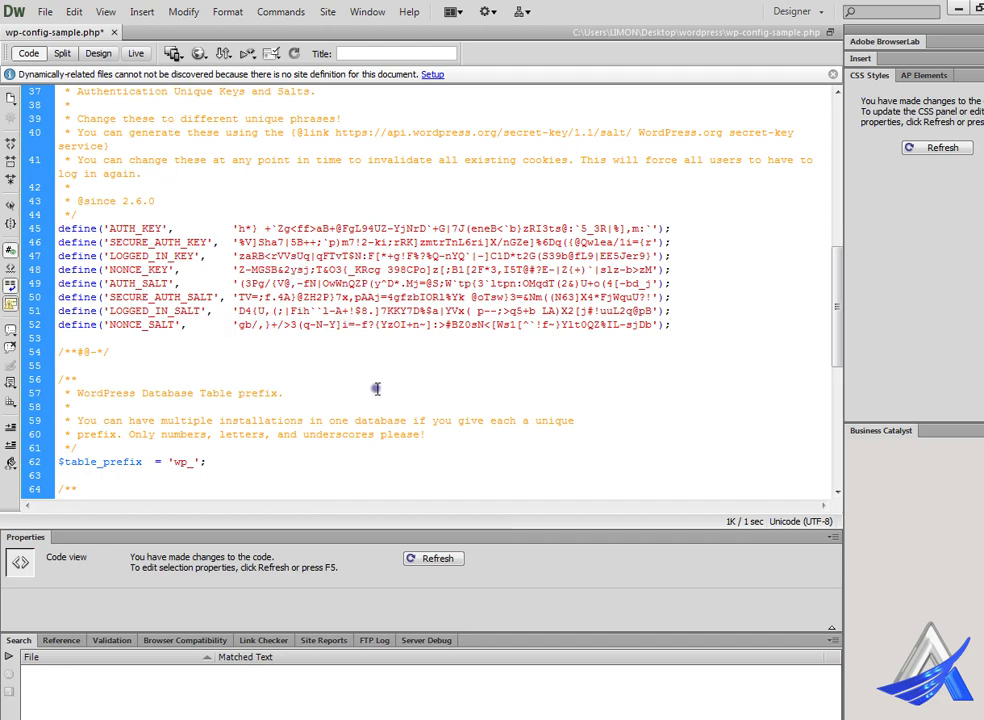
# - In FileZilla, select wp-config-sample.php in the remote /public_html/freebanglatutorial folder
pyautogui.moveTo(421, 719)
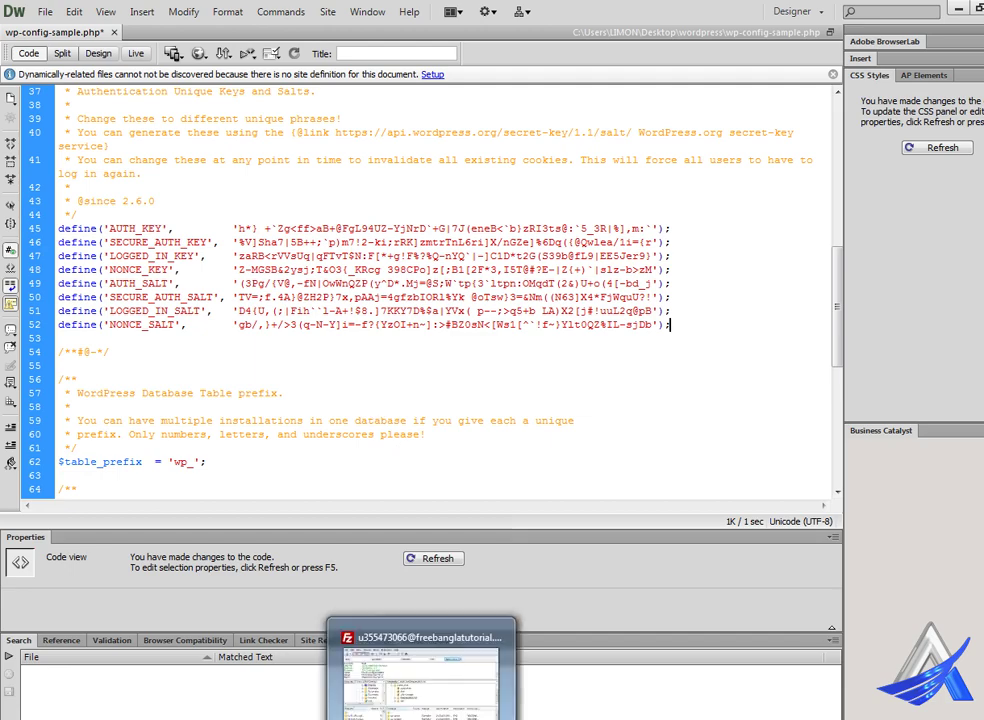
pyautogui.moveTo(471, 719)
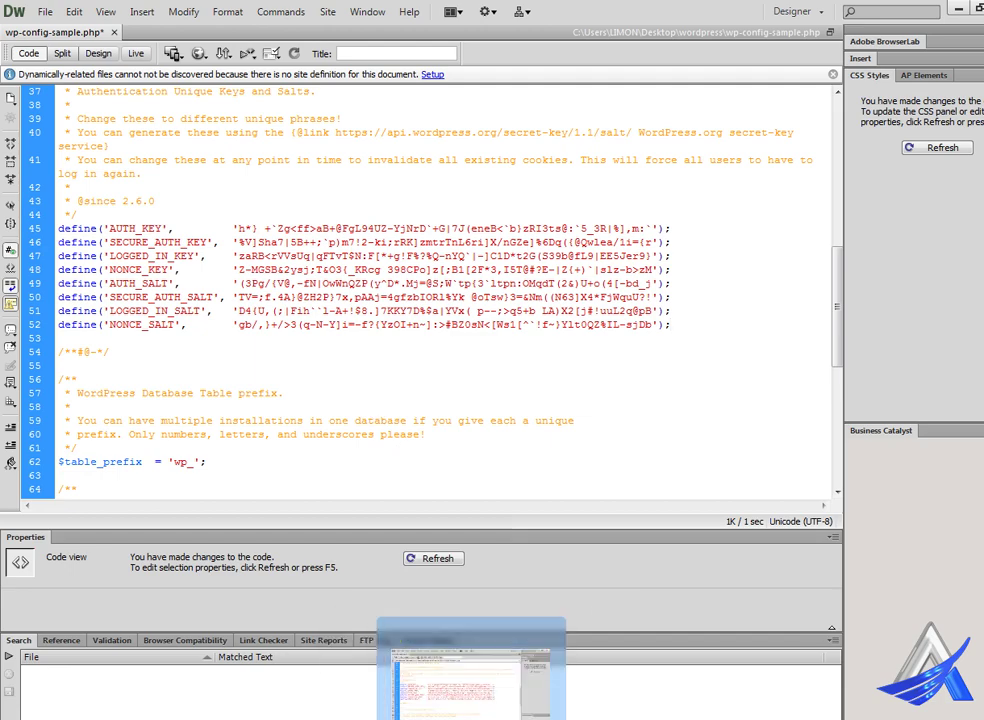
pyautogui.click(466, 680)
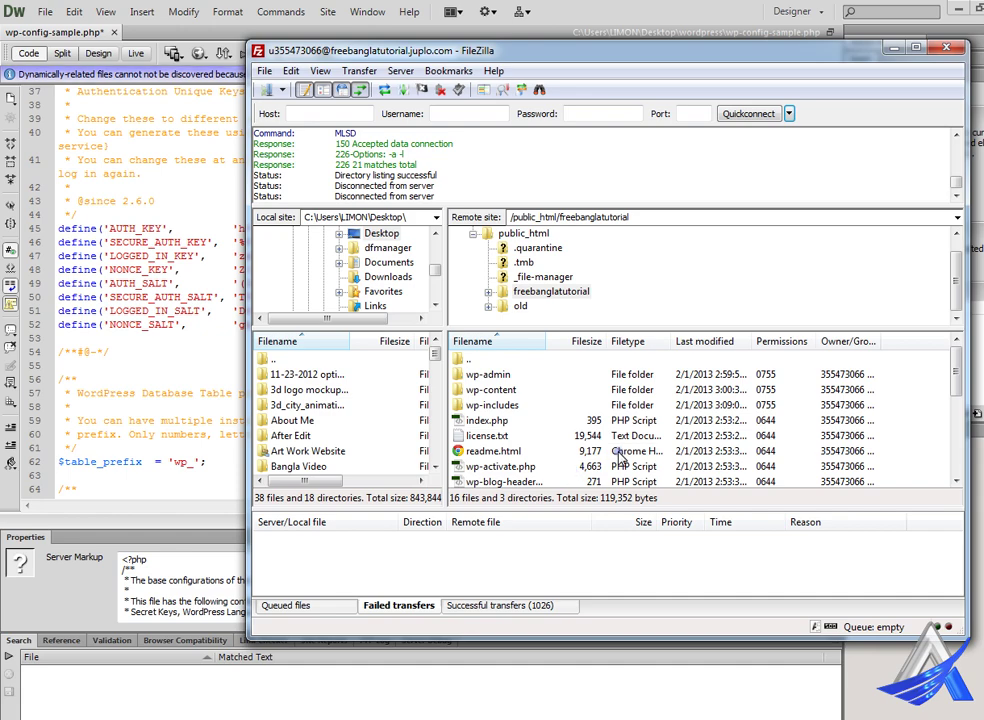
pyautogui.moveTo(957, 373); pyautogui.dragTo(957, 413)
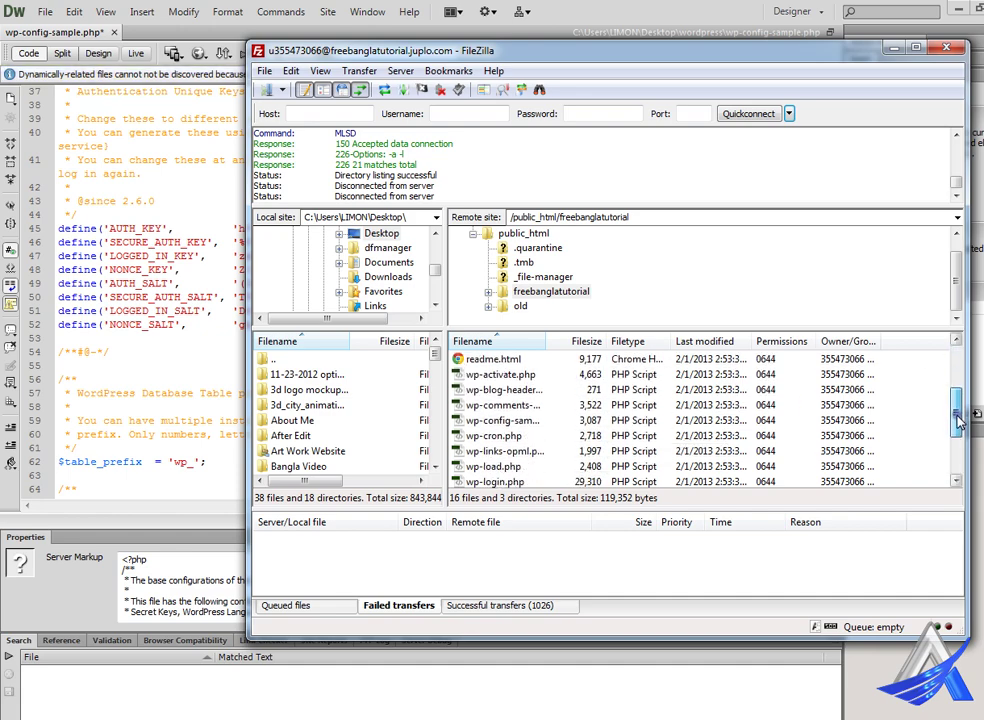
pyautogui.click(521, 421)
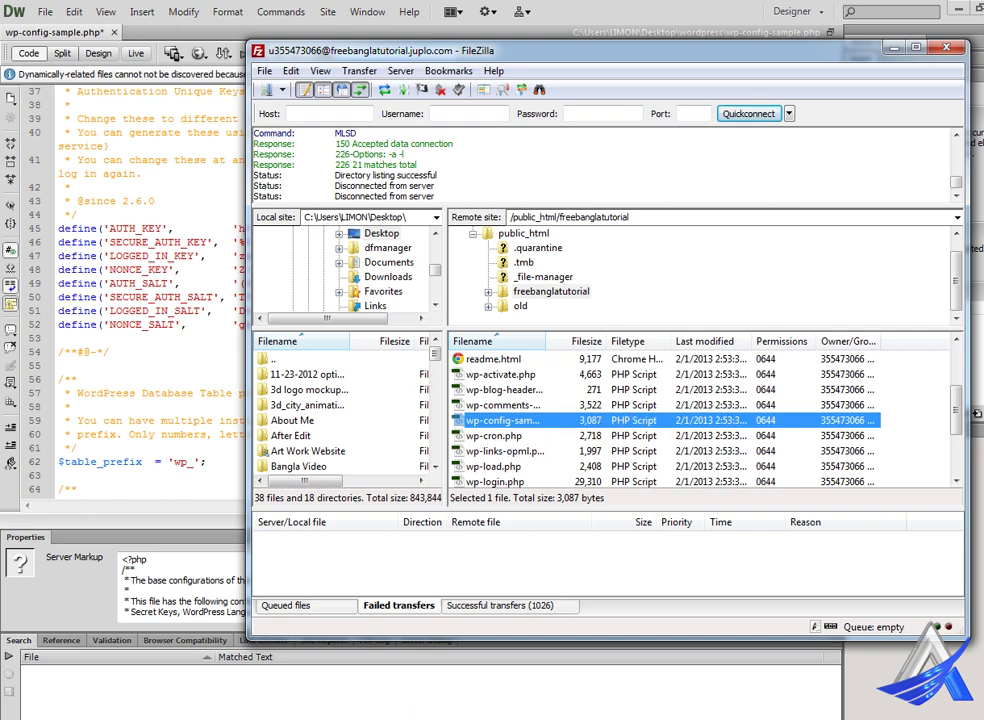
# - Return to Chrome's 'WordPress › Installation' tab and review the Information needed form
pyautogui.click(281, 700)
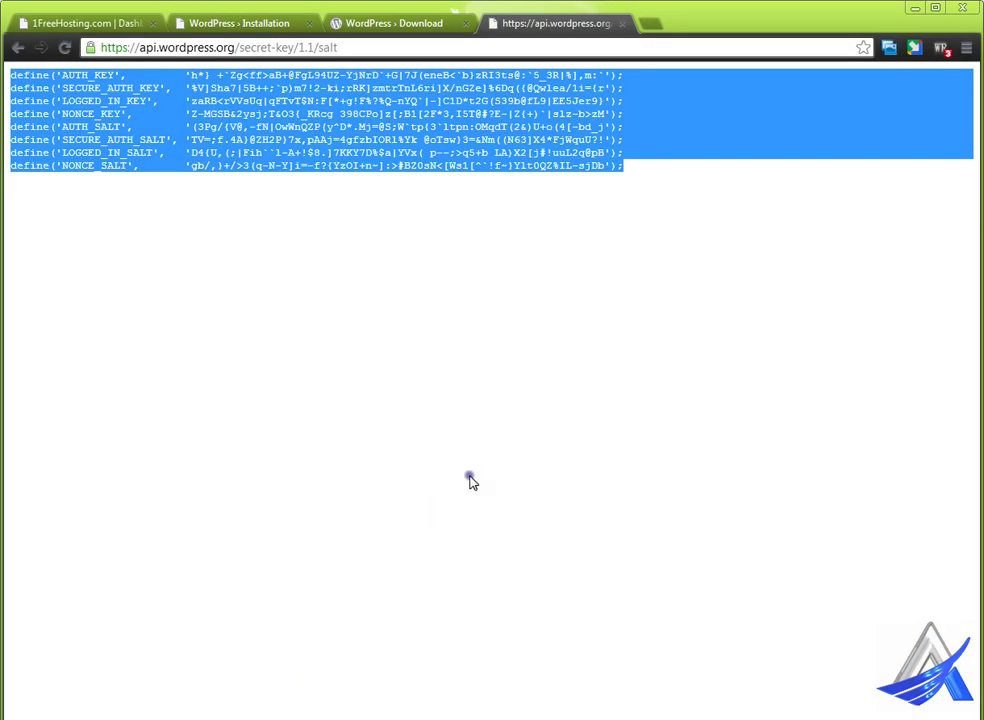
pyautogui.click(250, 25)
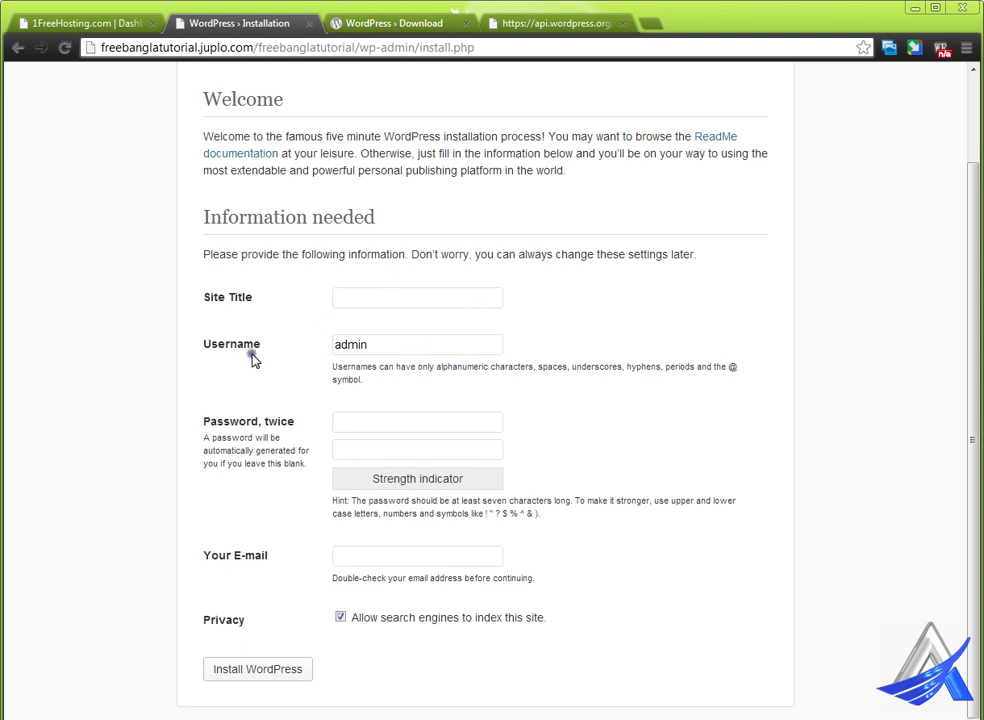
pyautogui.scroll(1, 255, 358)
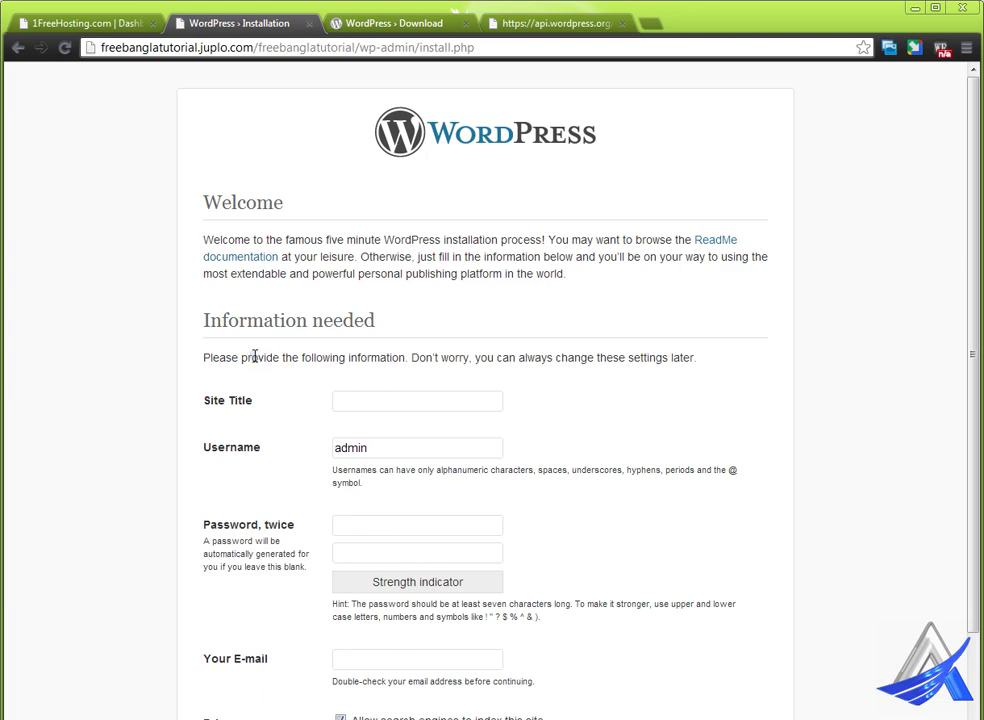
pyautogui.scroll(-1, 255, 357)
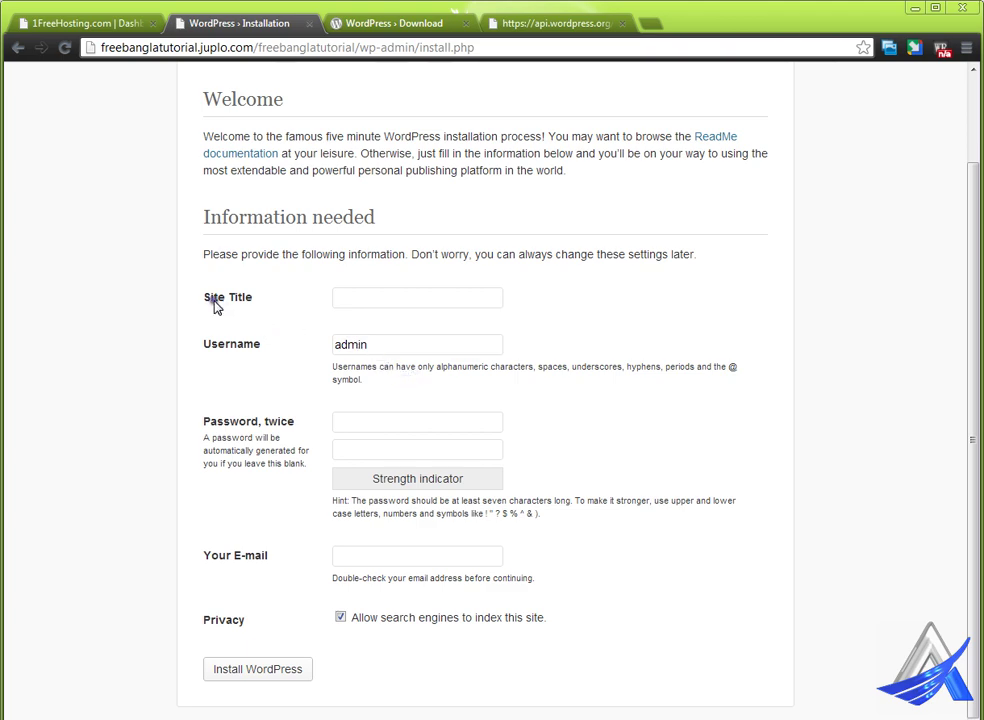
# - Enter Site Title 'Free Bangla Tutorial' and replace the 'admin' username with a custom one
pyautogui.click(355, 301)
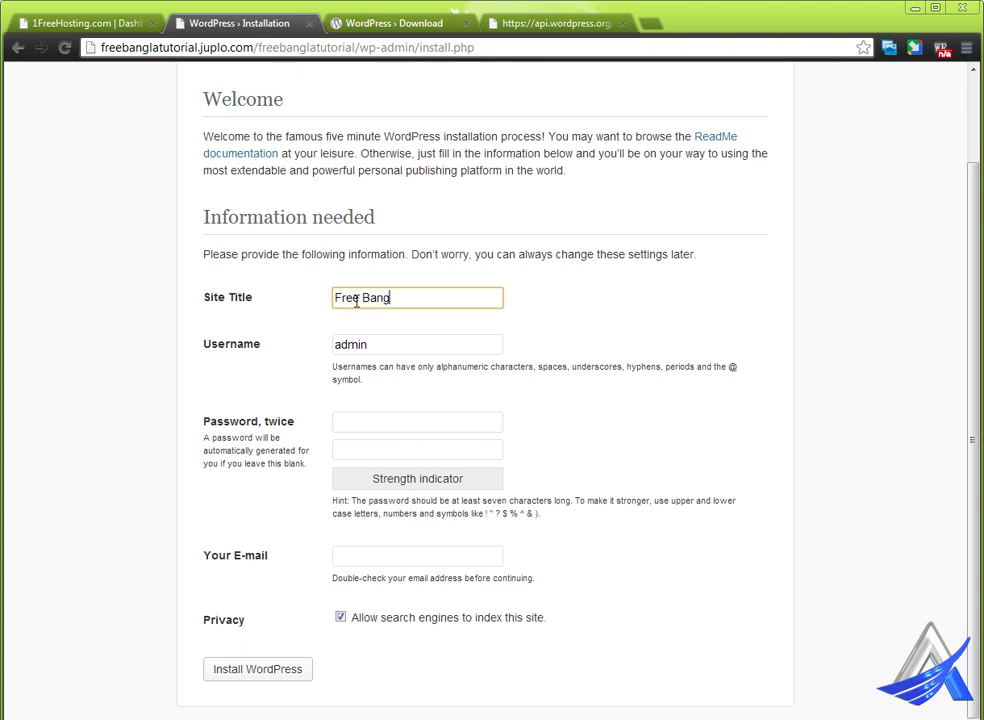
pyautogui.write('Free Bangla Tutorial')
pyautogui.moveTo(380, 344); pyautogui.dragTo(288, 346)
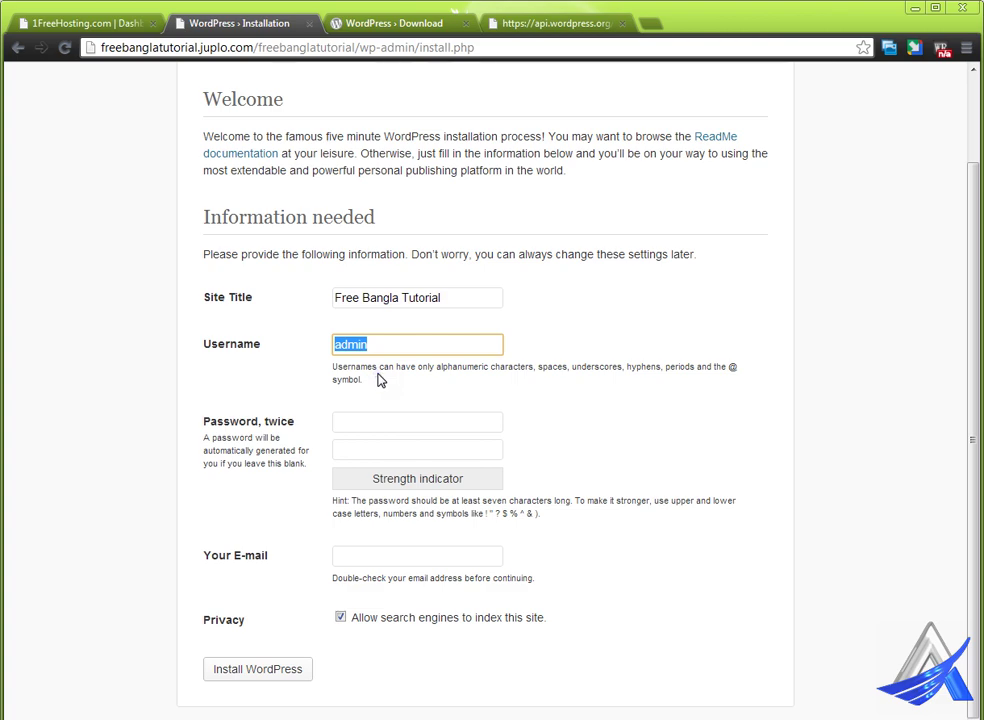
pyautogui.write('tutor')
pyautogui.click(374, 346)
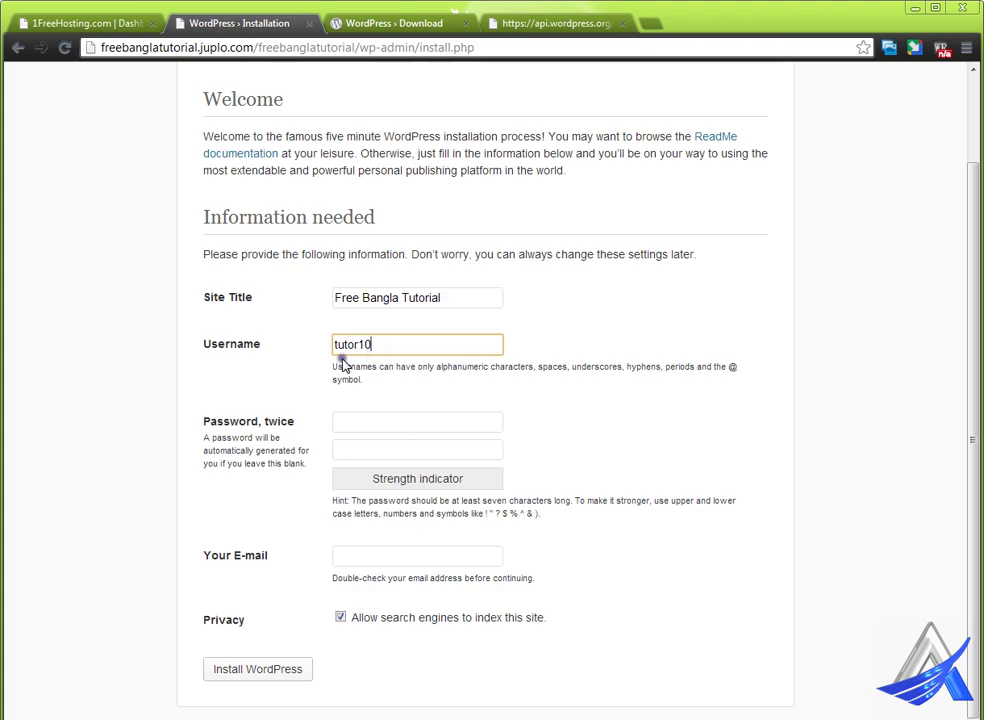
pyautogui.click(340, 421)
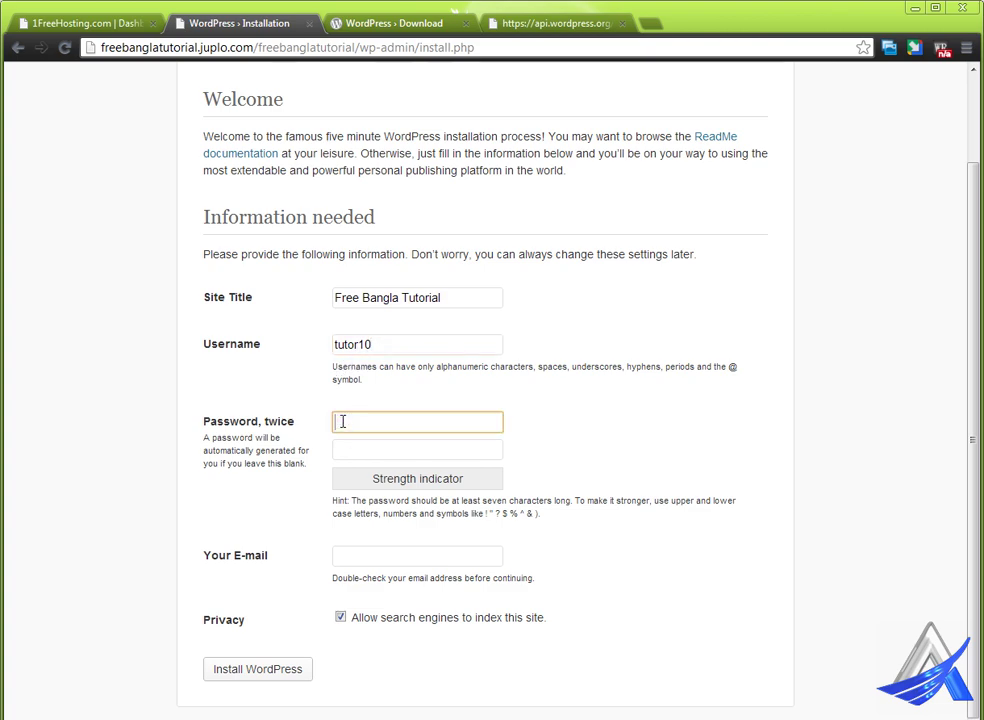
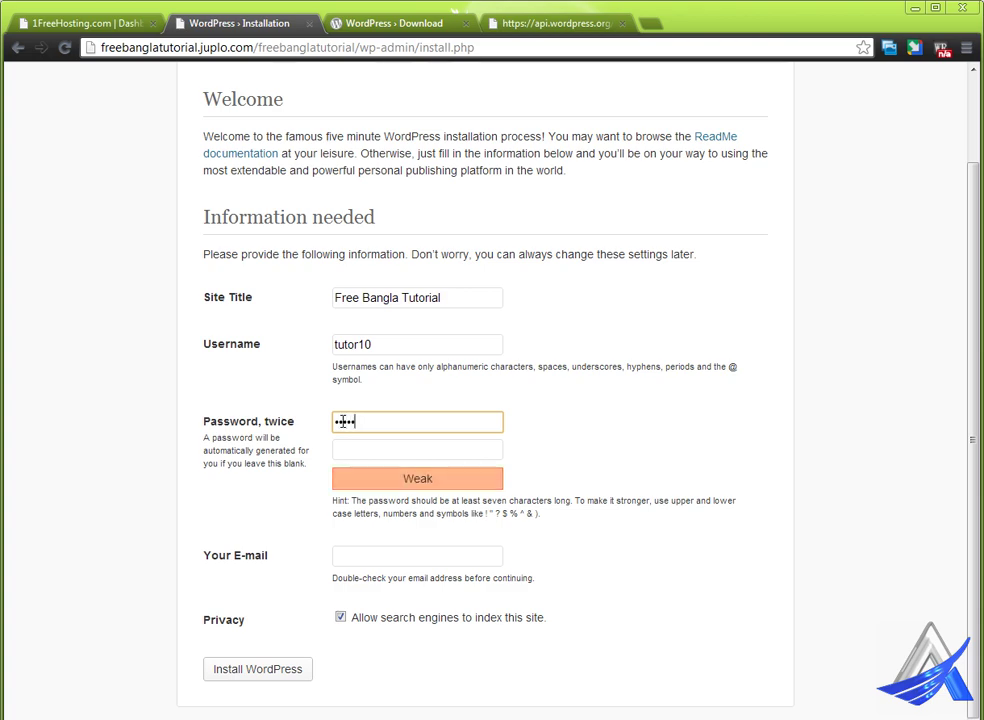
# - Type the admin password into both password boxes until it rates Medium, then start the e-mail
pyautogui.click(337, 423)
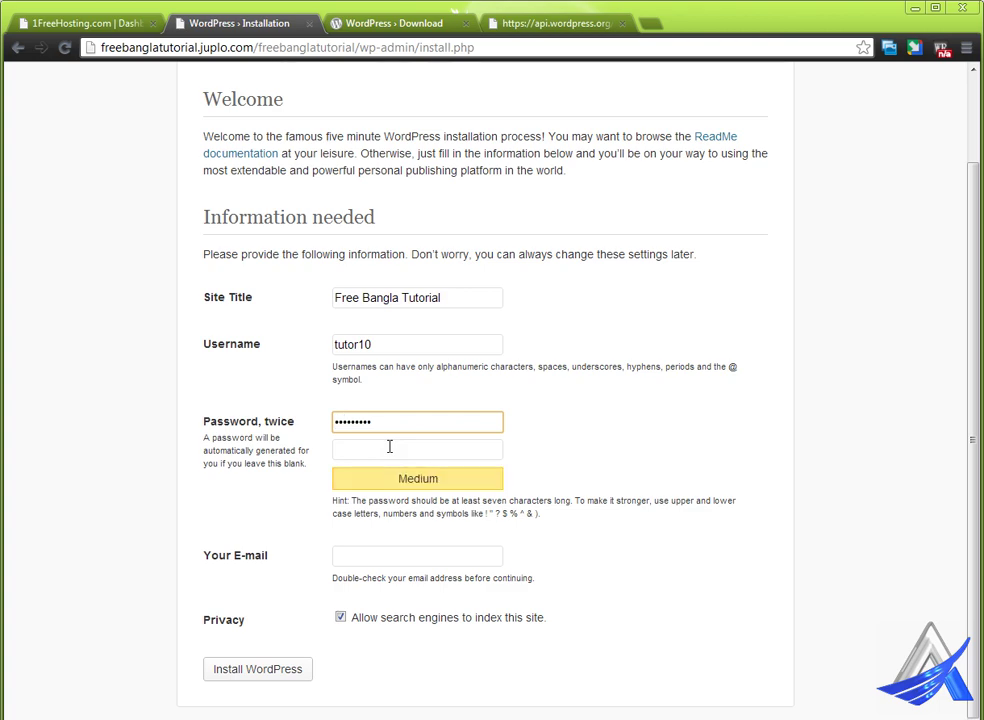
pyautogui.click(389, 447)
pyautogui.write('•••')
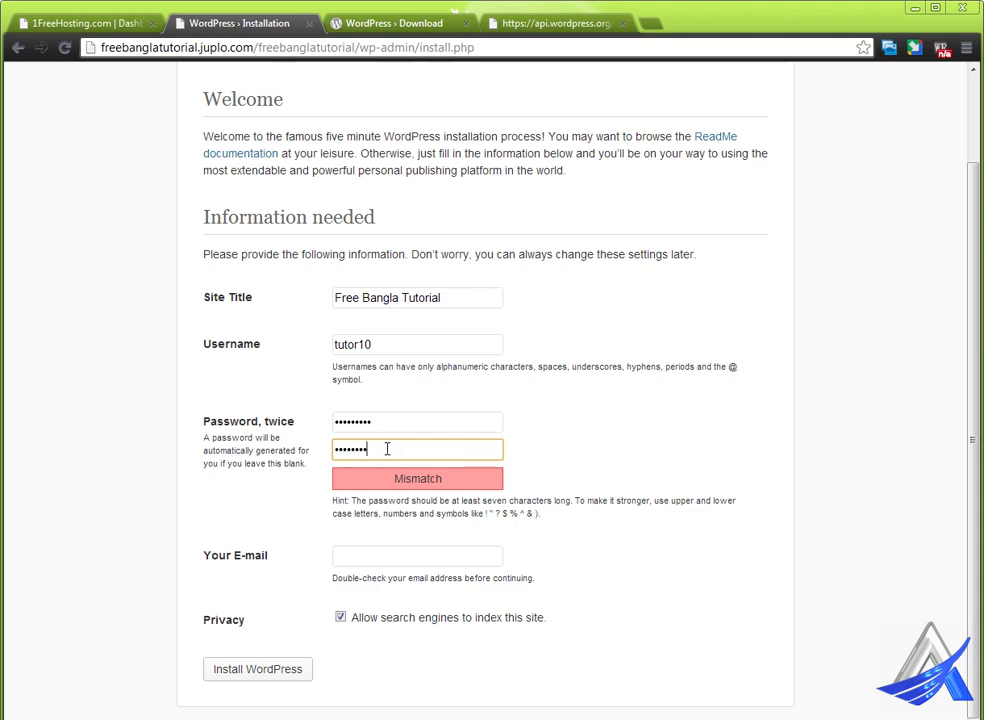
pyautogui.write('1')
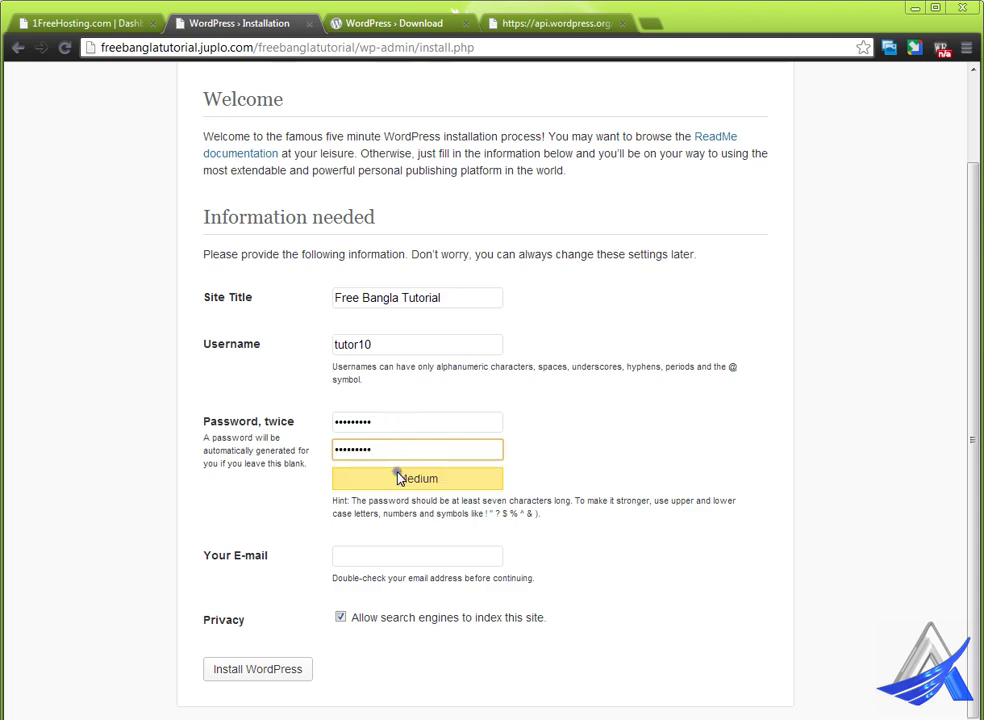
pyautogui.click(363, 555)
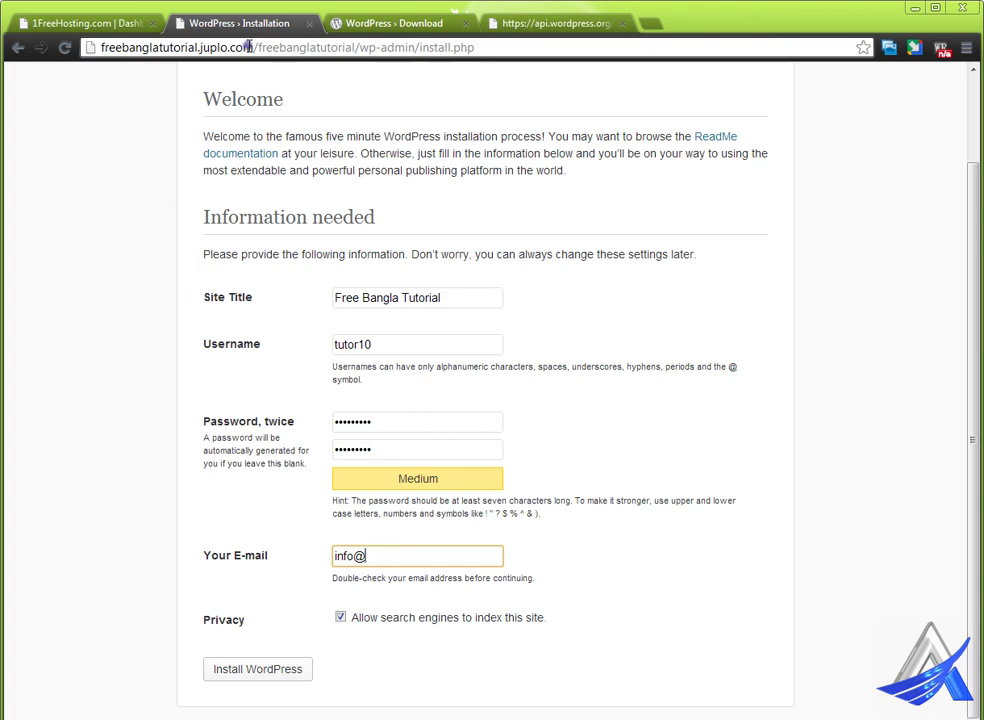
pyautogui.moveTo(248, 47); pyautogui.dragTo(94, 64)
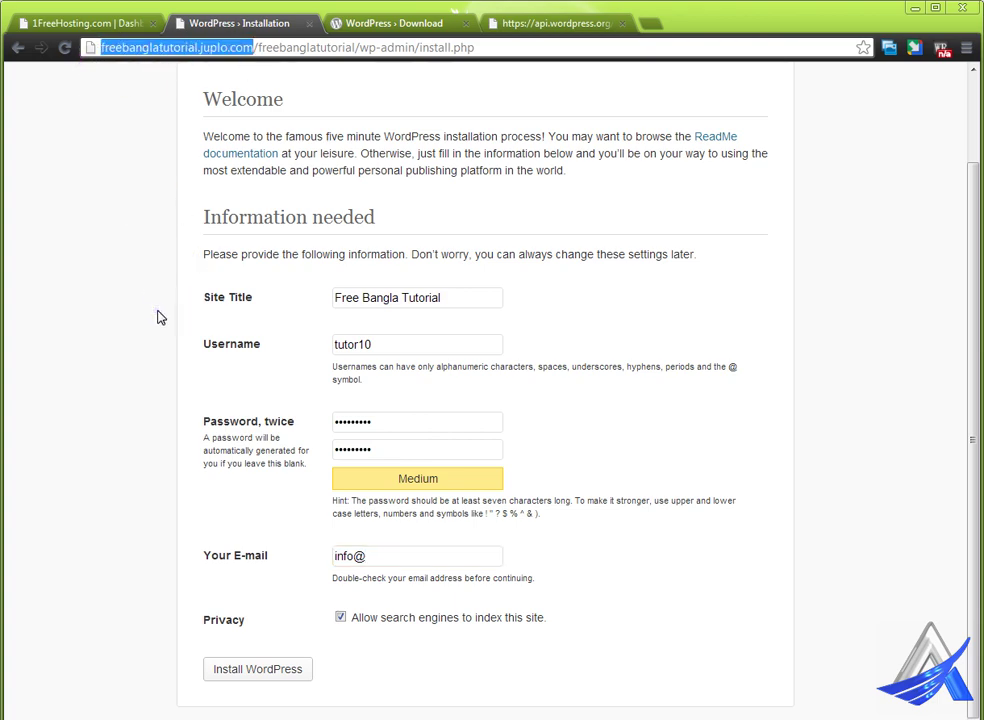
pyautogui.hotkey('ctrl', 'c')
pyautogui.click(450, 560)
pyautogui.hotkey('ctrl', 'v')
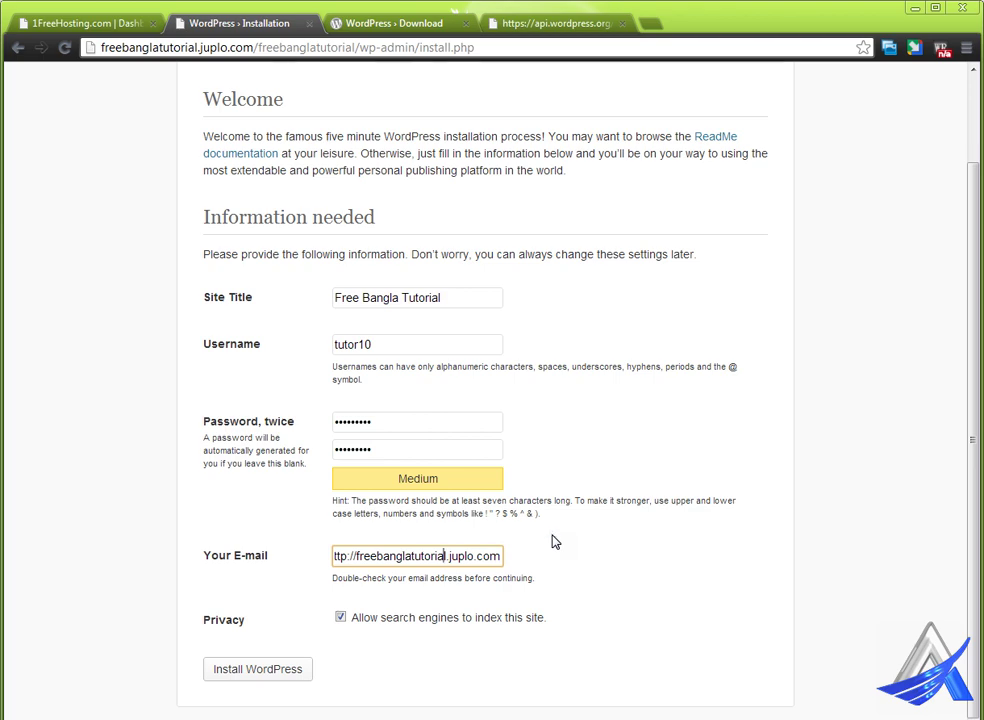
pyautogui.press('Home')
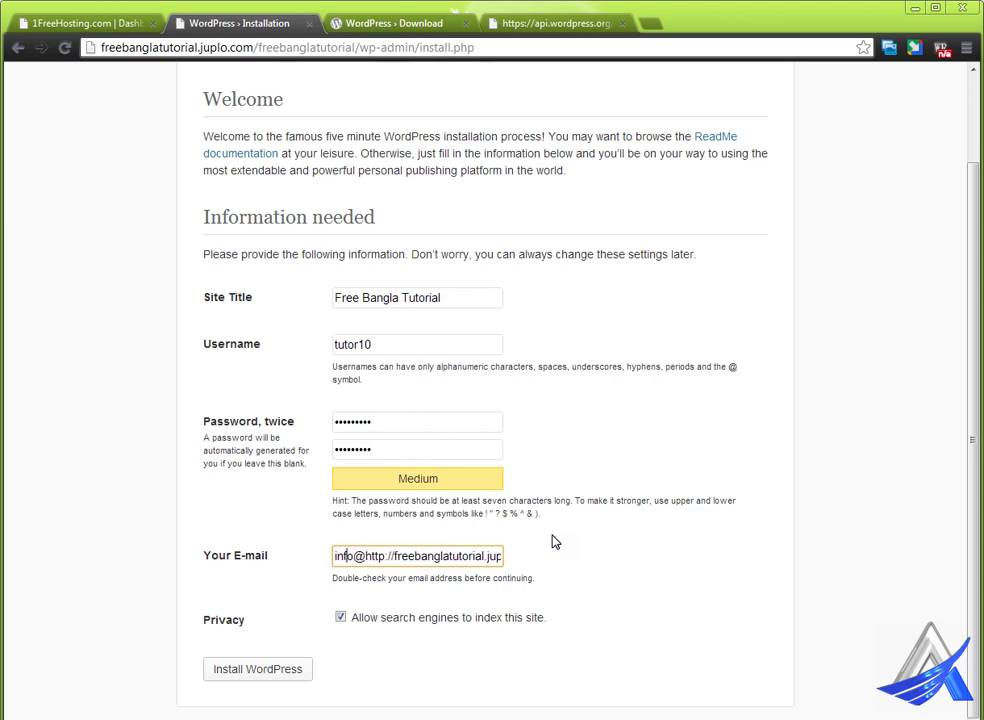
pyautogui.hotkey('shift', 'Right')
pyautogui.hotkey('shift', 'Right')
pyautogui.press('Delete')
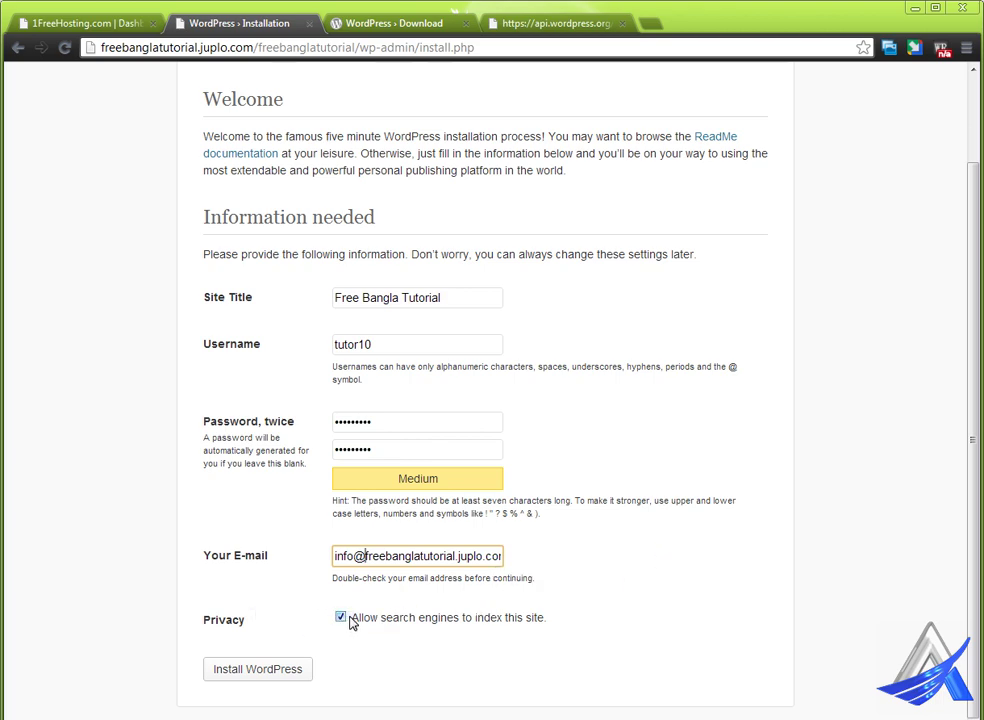
pyautogui.click(272, 671)
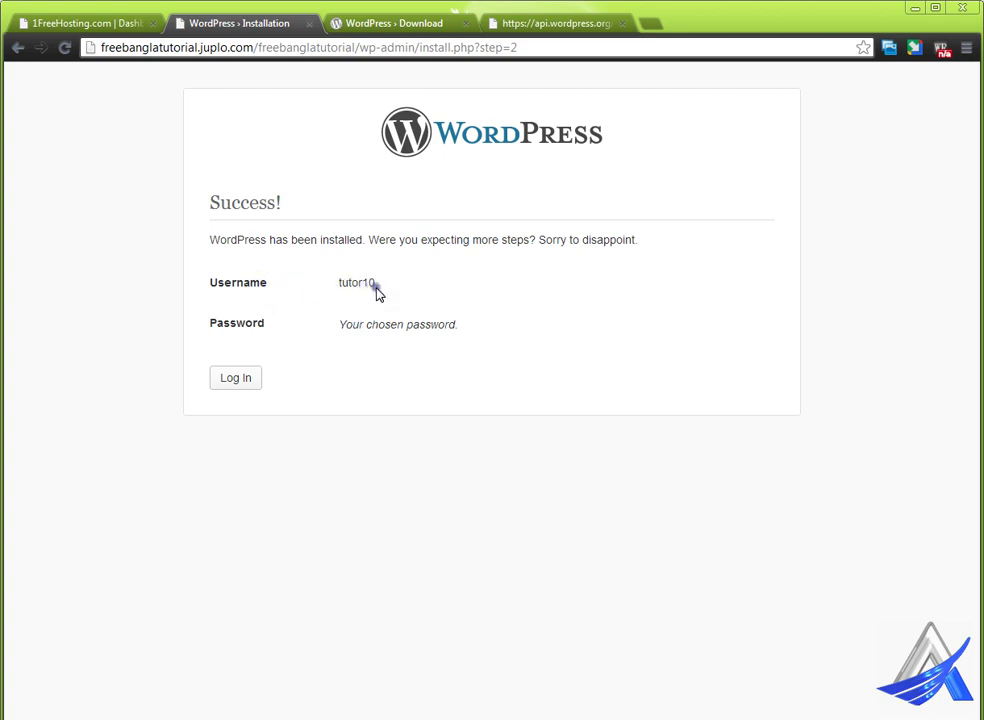
# - Note the new admin username in FTP.txt under WP Admin, then go to the login page
pyautogui.doubleClick(355, 285)
pyautogui.click(433, 702)
pyautogui.click(547, 474)
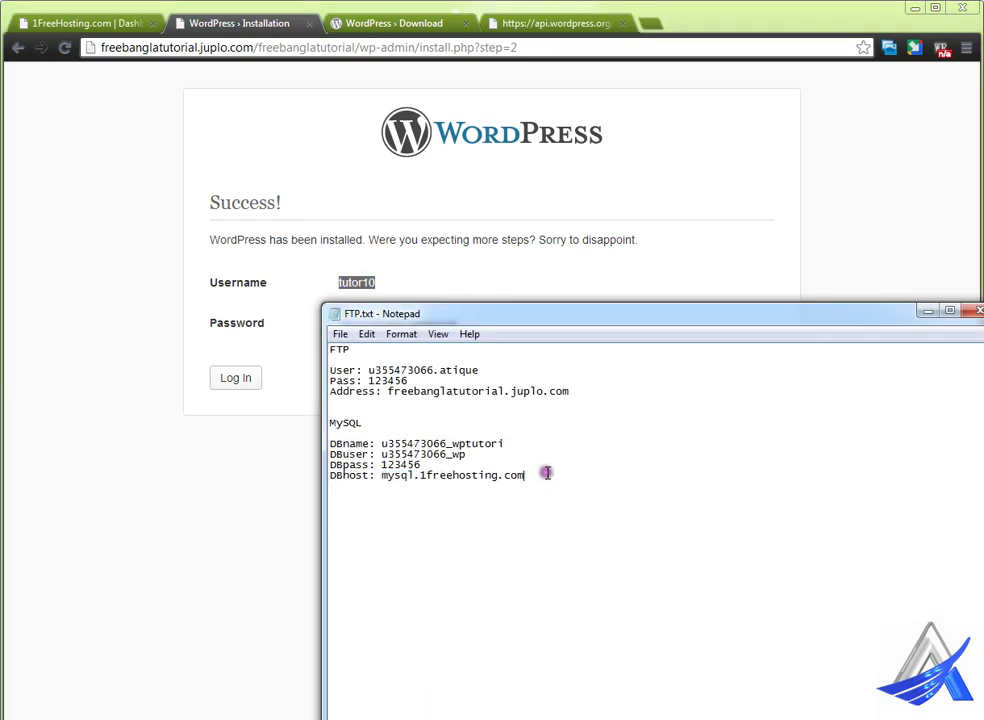
pyautogui.press('Return')
pyautogui.hotkey('ctrl', 'v')
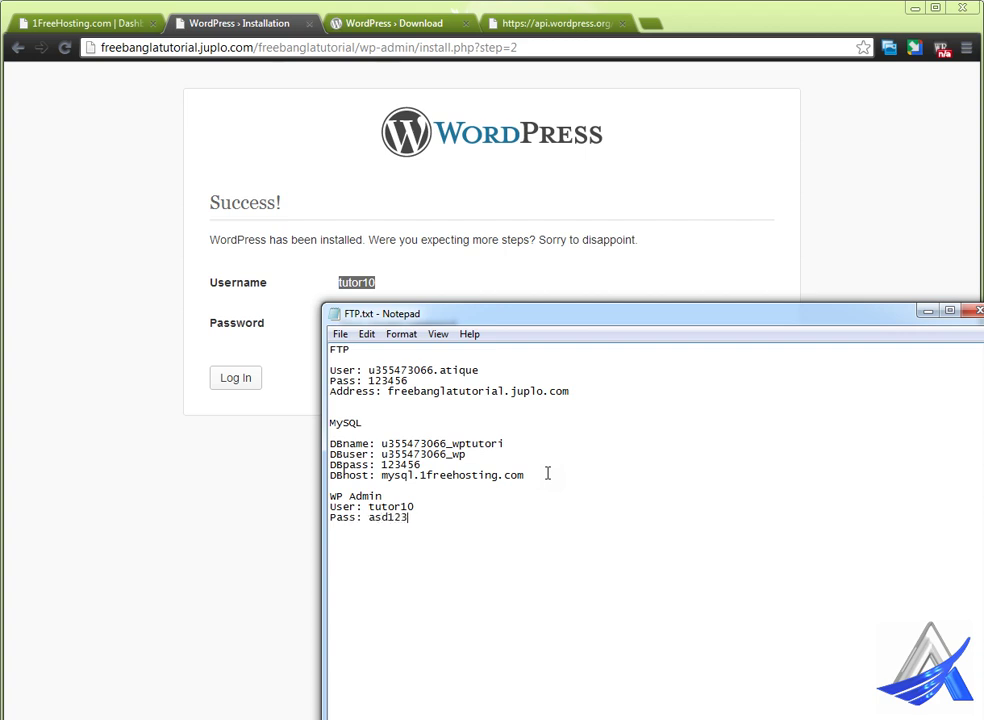
pyautogui.click(234, 385)
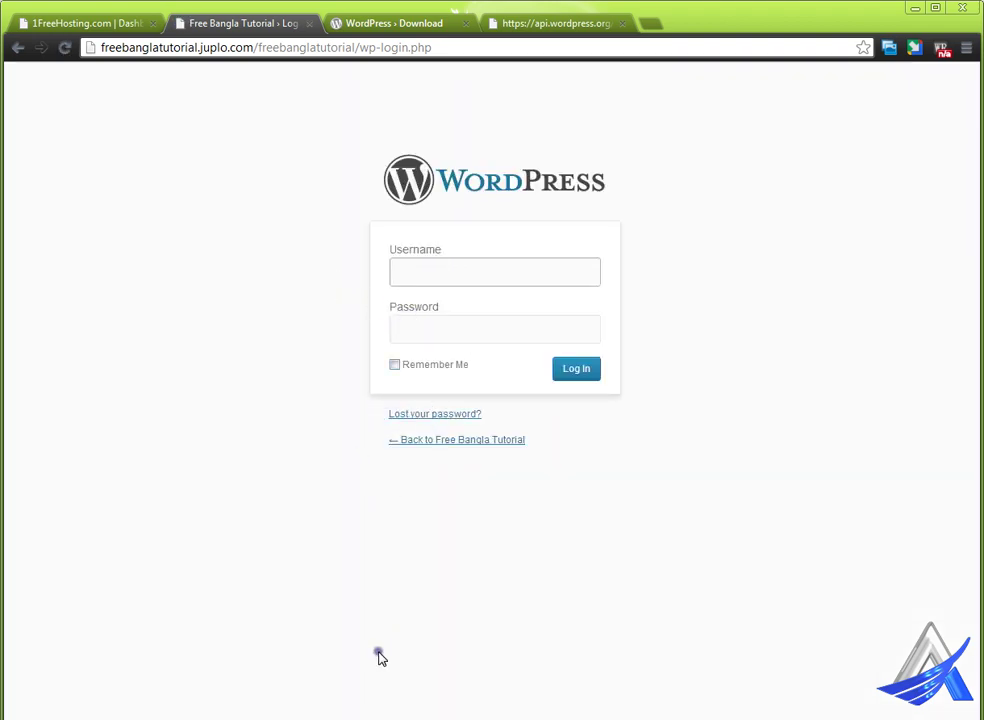
# - Copy the saved admin username from the FTP.txt notes into the login Username field
pyautogui.hotkey('alt', 'Tab')
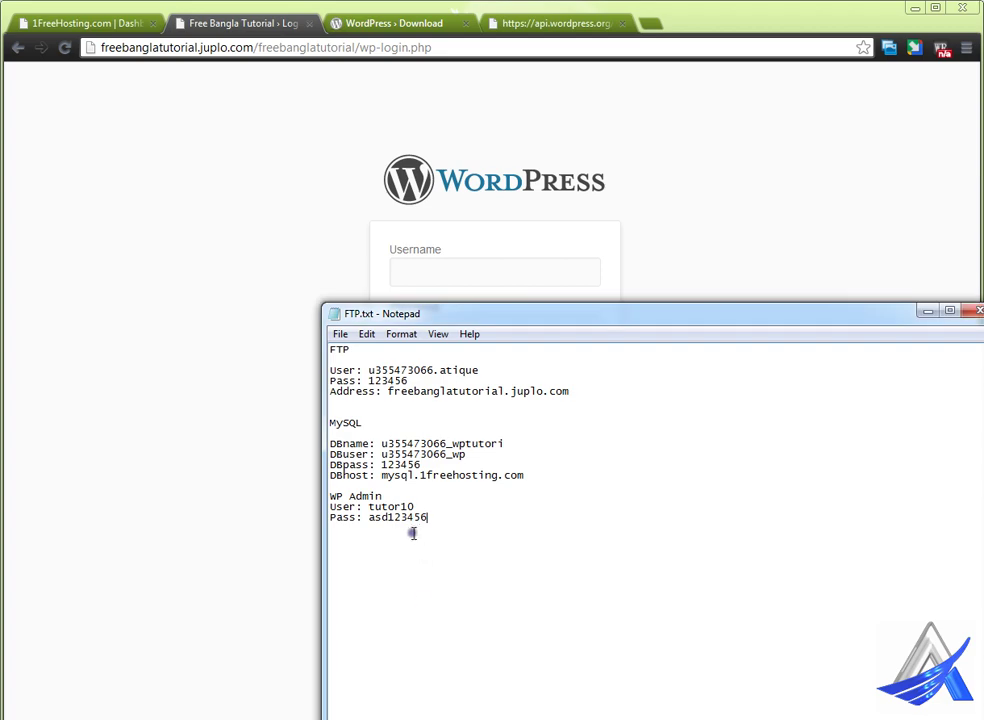
pyautogui.doubleClick(398, 506)
pyautogui.hotkey('ctrl', 'c')
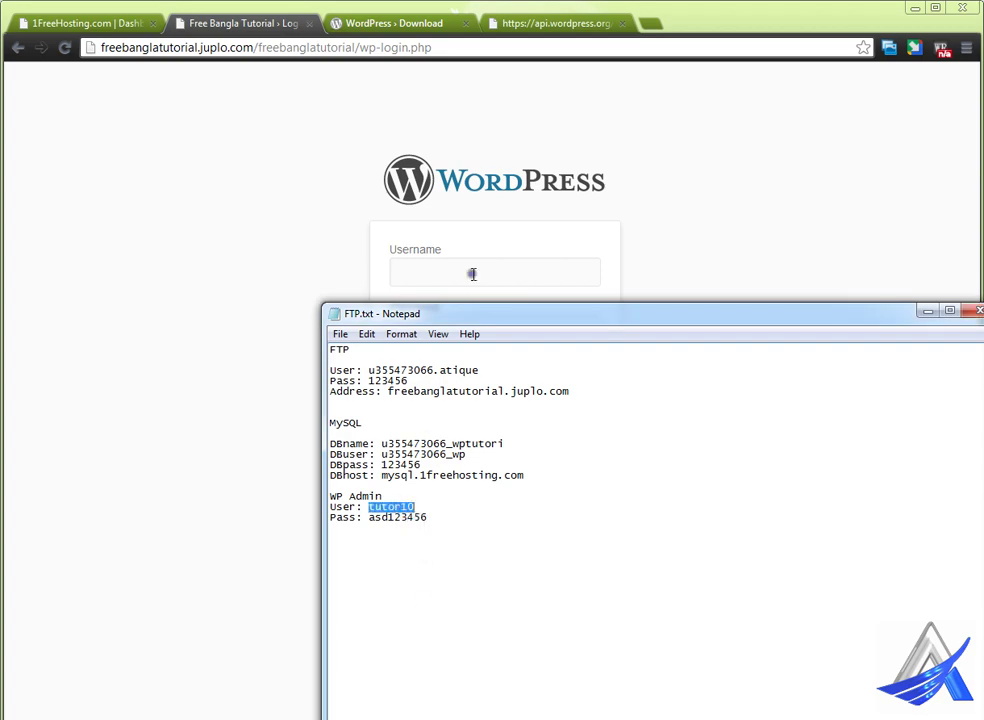
pyautogui.click(472, 272)
pyautogui.hotkey('ctrl', 'v')
# - Paste the saved admin password from the notes into the login Password field
pyautogui.moveTo(275, 715)
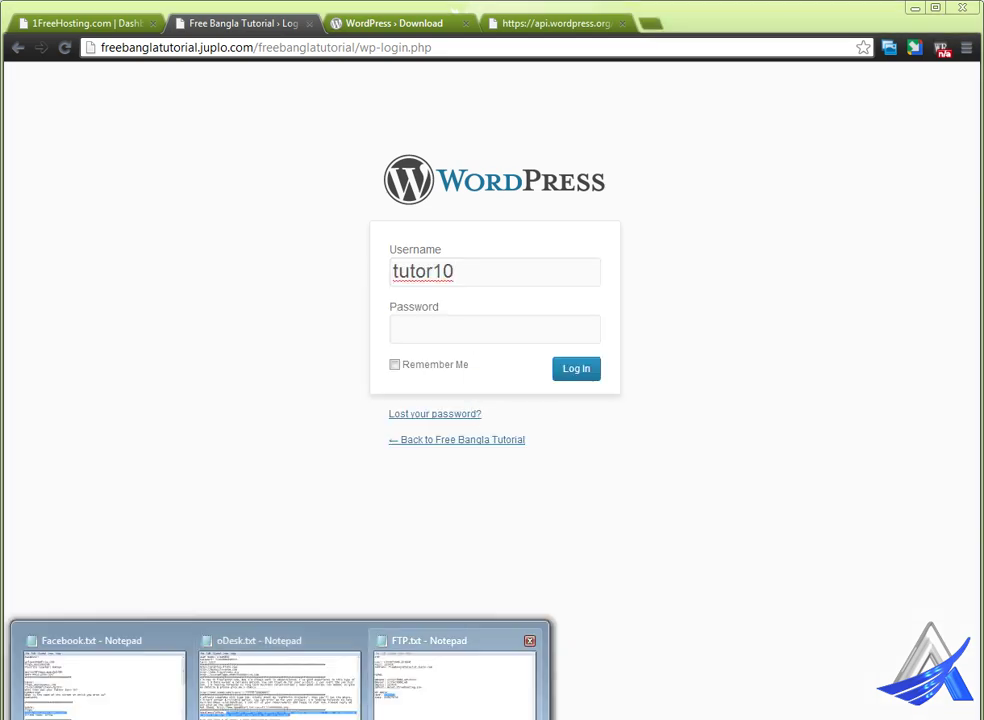
pyautogui.click(455, 685)
pyautogui.doubleClick(405, 517)
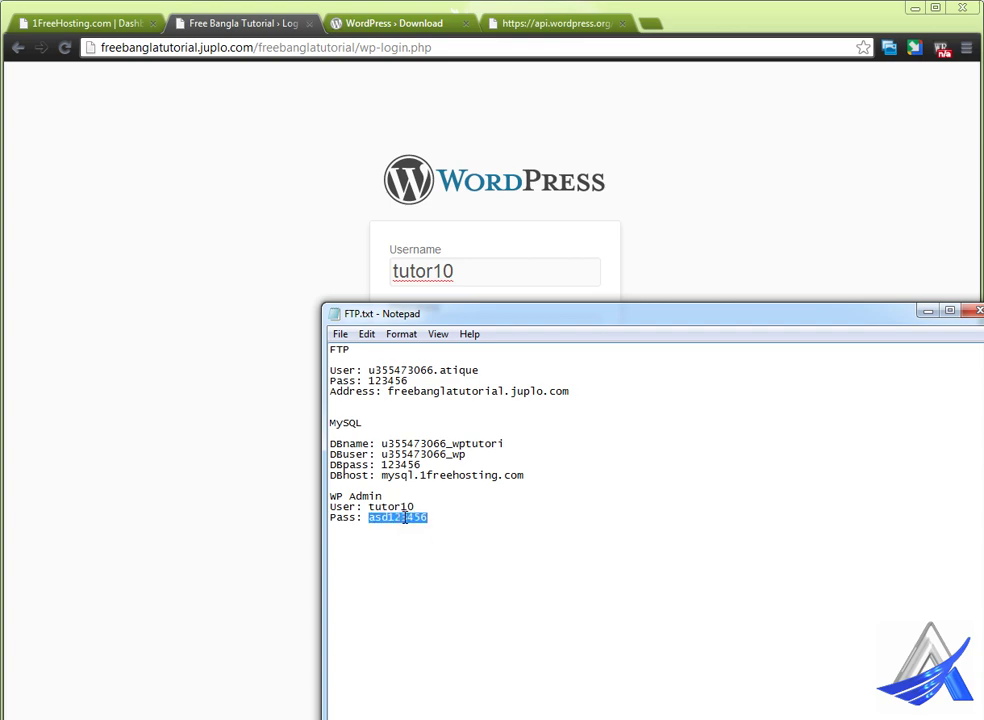
pyautogui.hotkey('ctrl', 'c')
pyautogui.click(237, 444)
pyautogui.click(408, 330)
pyautogui.hotkey('ctrl', 'v')
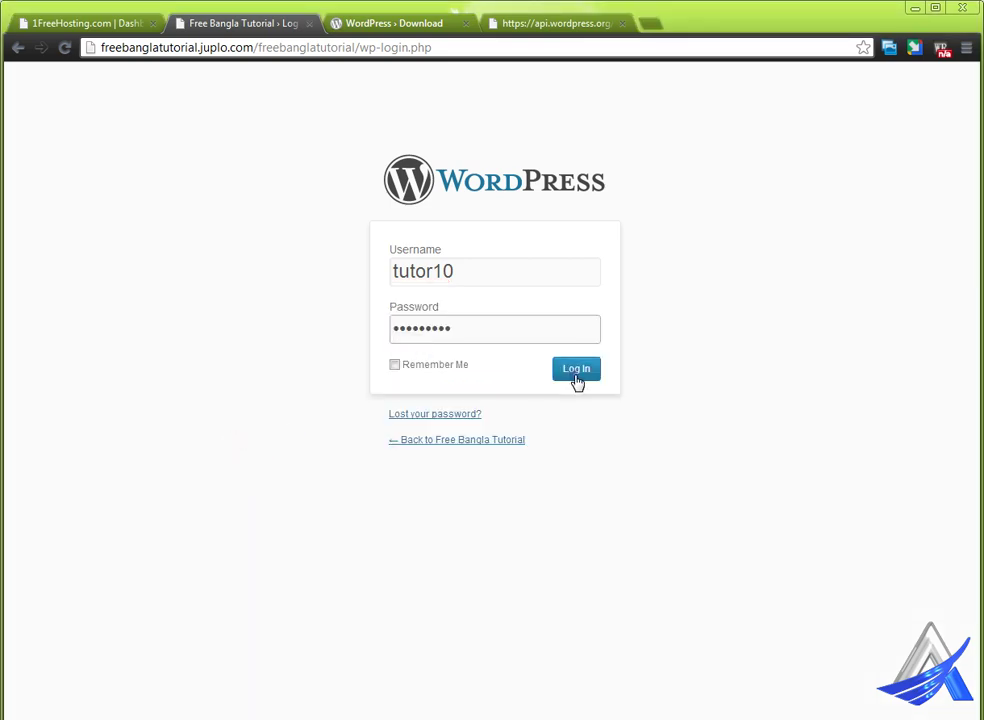
# - Open the Lost your password? page in a new tab, view its reset form, then close it
pyautogui.rightClick(430, 415)
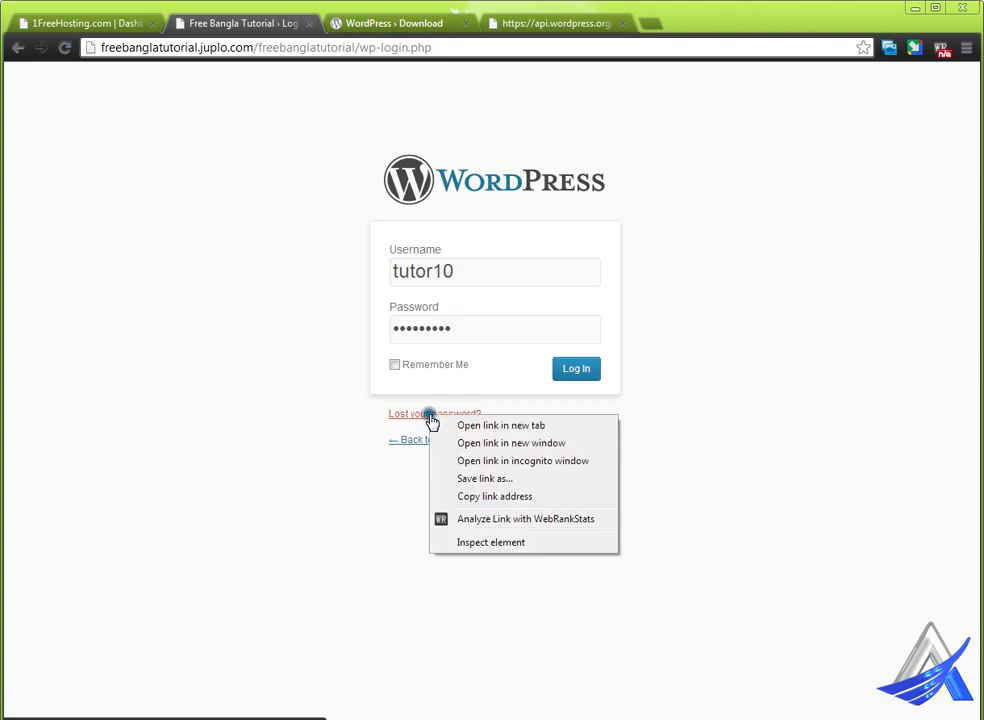
pyautogui.click(457, 425)
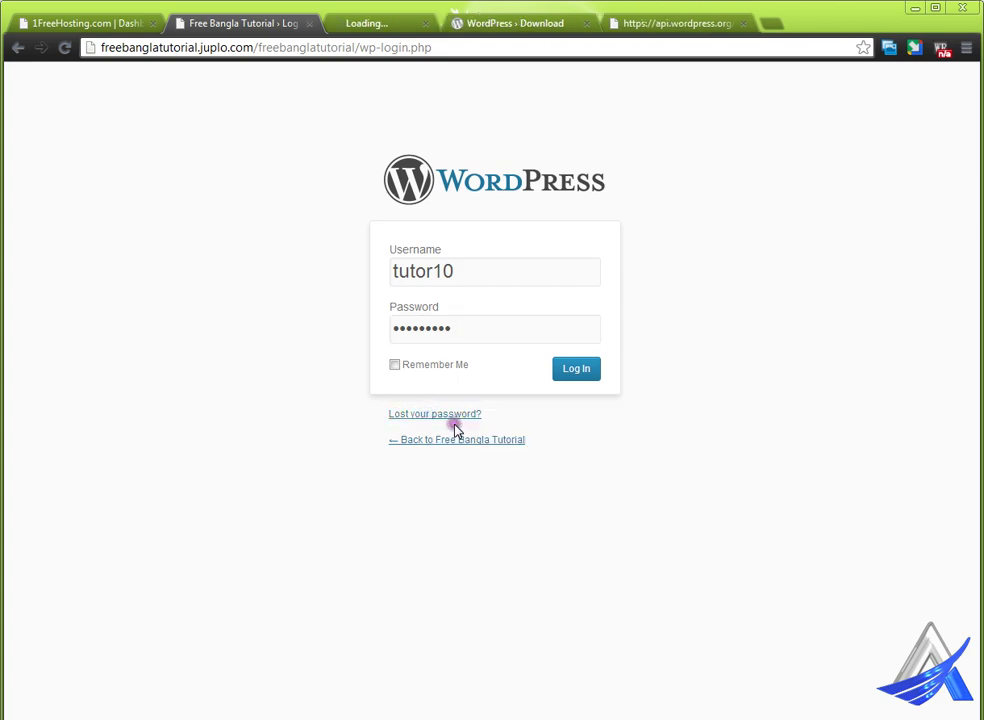
pyautogui.click(403, 30)
pyautogui.click(420, 344)
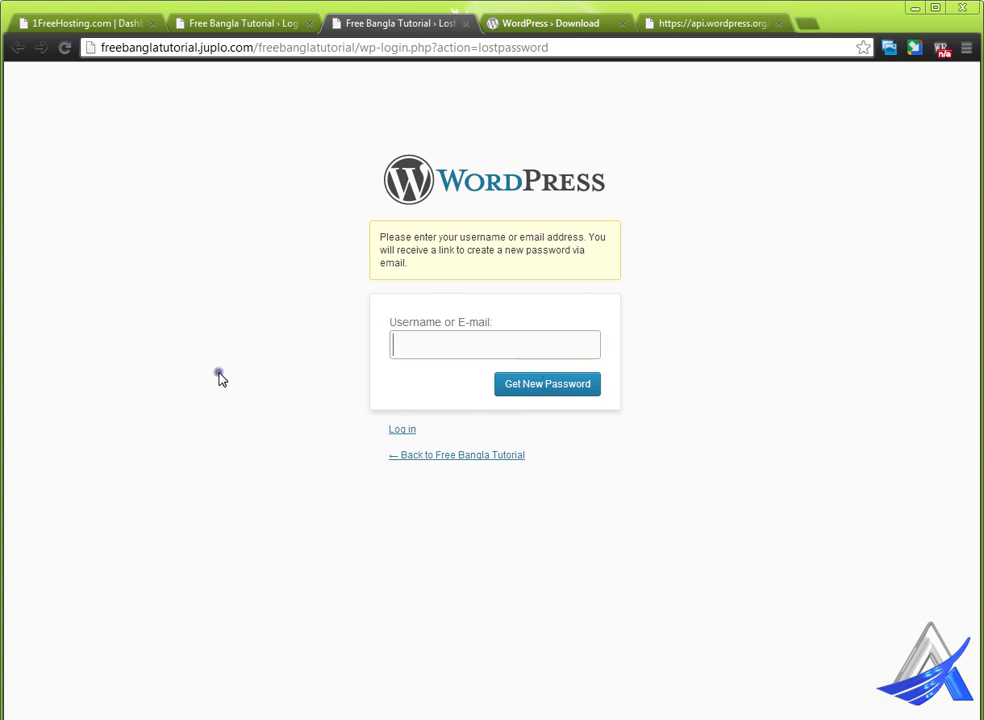
pyautogui.click(465, 23)
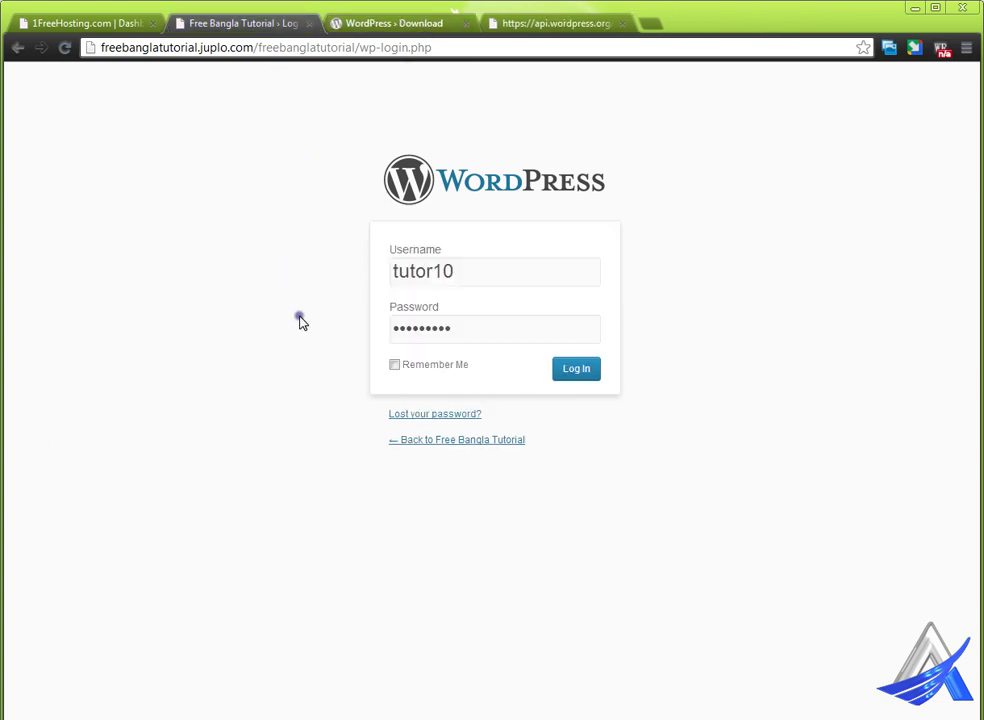
# - Log in to the admin Dashboard and dismiss its Welcome to WordPress panel
pyautogui.click(577, 373)
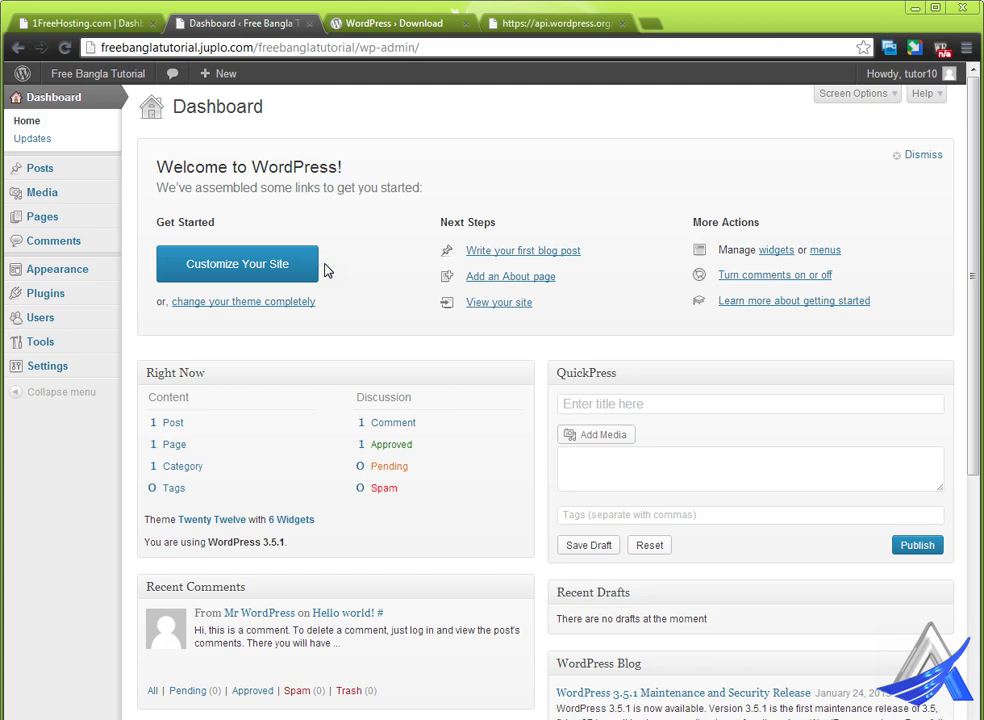
pyautogui.click(473, 289)
pyautogui.click(920, 157)
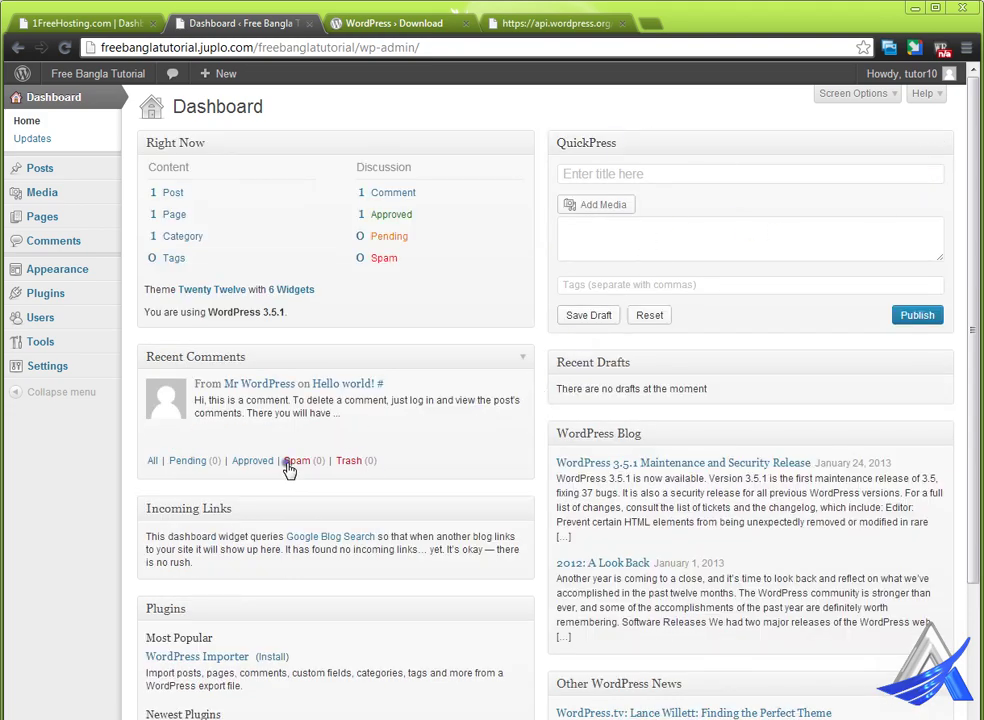
pyautogui.moveTo(293, 399)
pyautogui.click(263, 312)
pyautogui.moveTo(263, 312); pyautogui.dragTo(288, 313)
pyautogui.moveTo(285, 310); pyautogui.dragTo(298, 333)
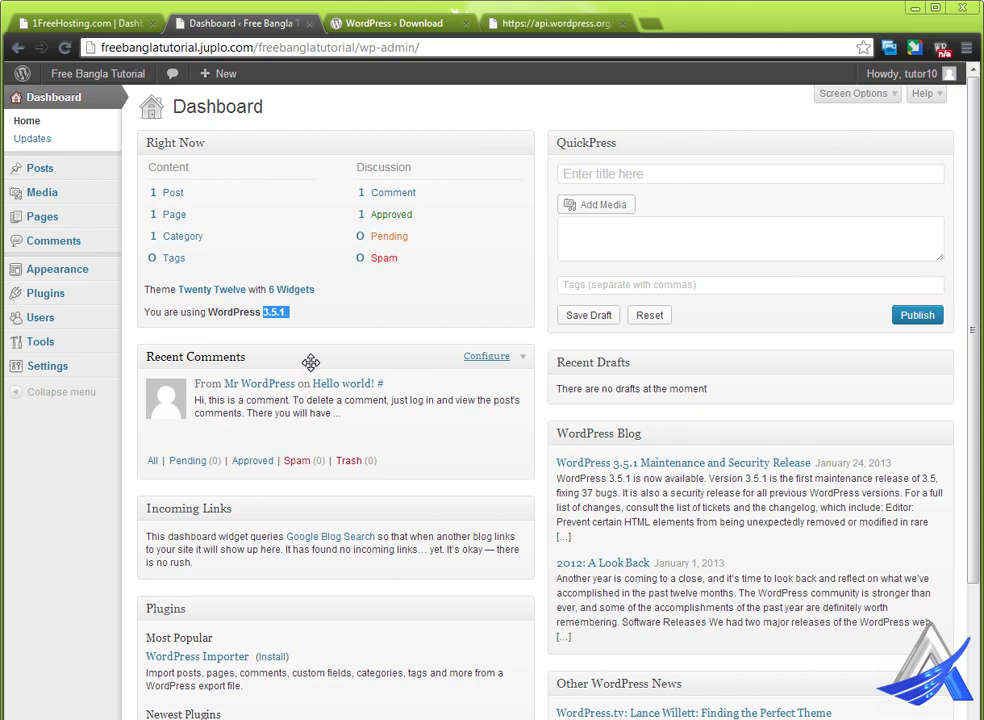
pyautogui.click(277, 312)
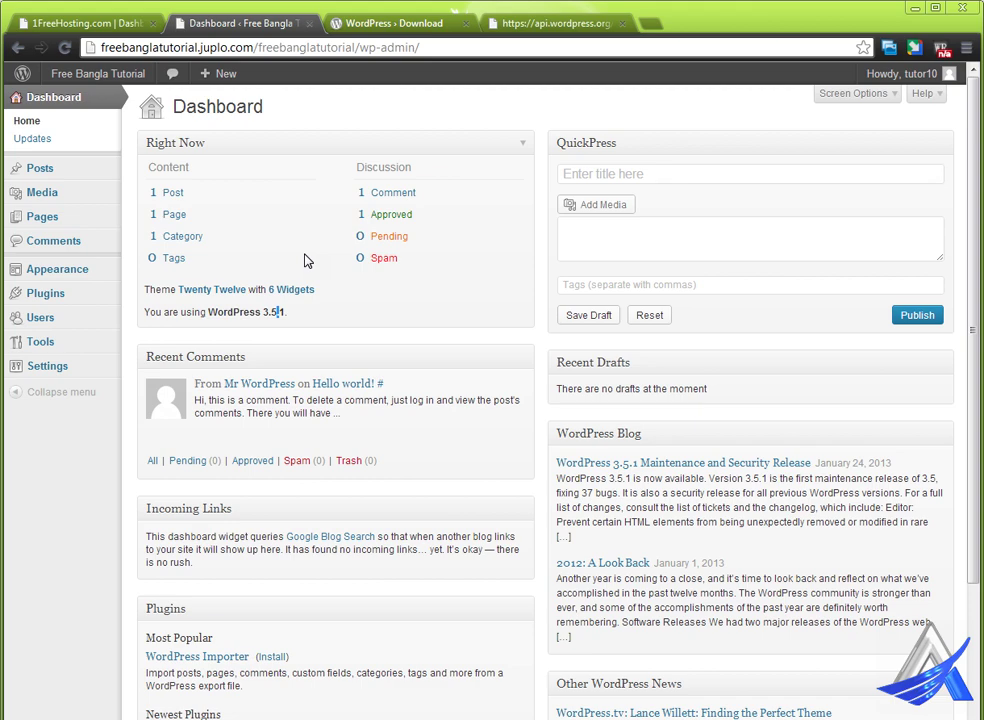
# - Open the WordPress.org Release Archive, find and highlight release 3.5, then return to the Dashboard tab
pyautogui.click(381, 29)
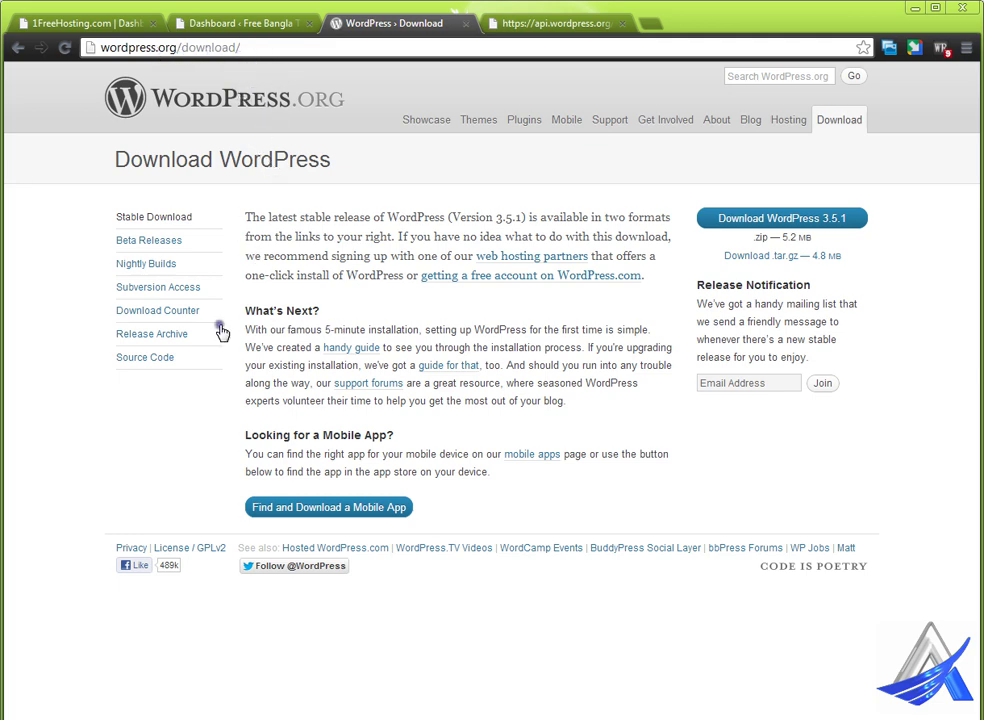
pyautogui.click(170, 340)
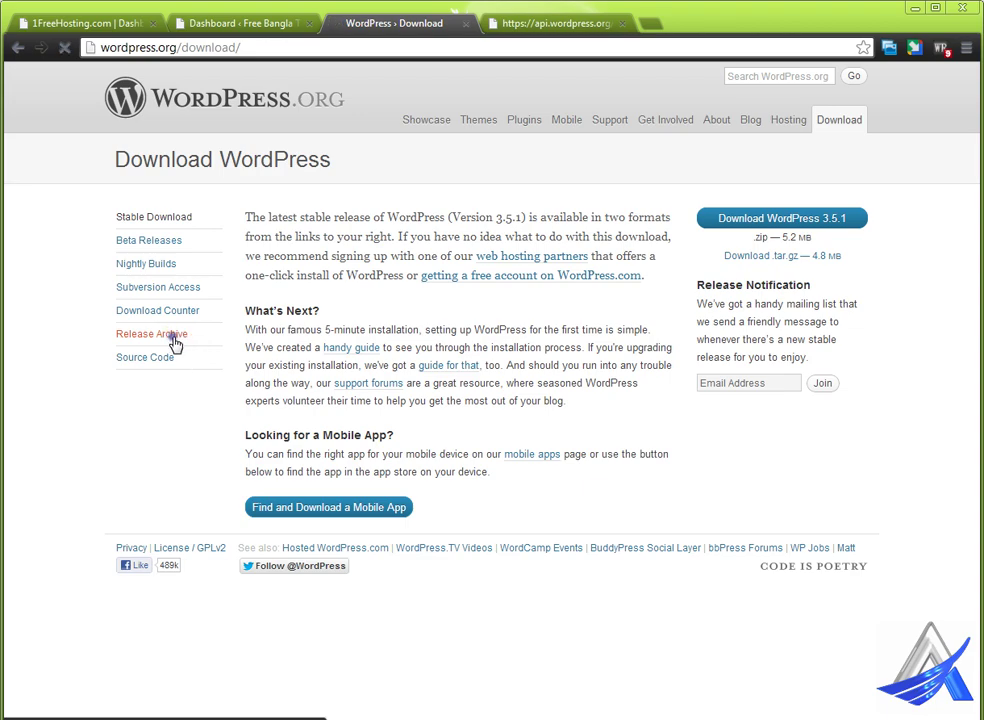
pyautogui.scroll(-3, 421, 452)
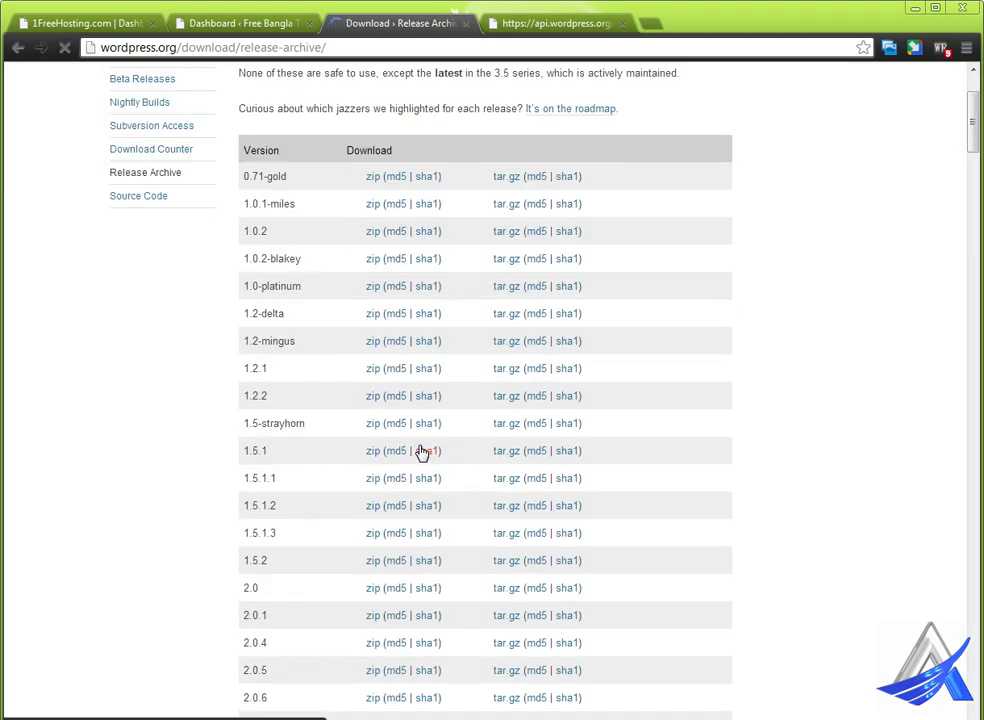
pyautogui.scroll(-18, 373, 441)
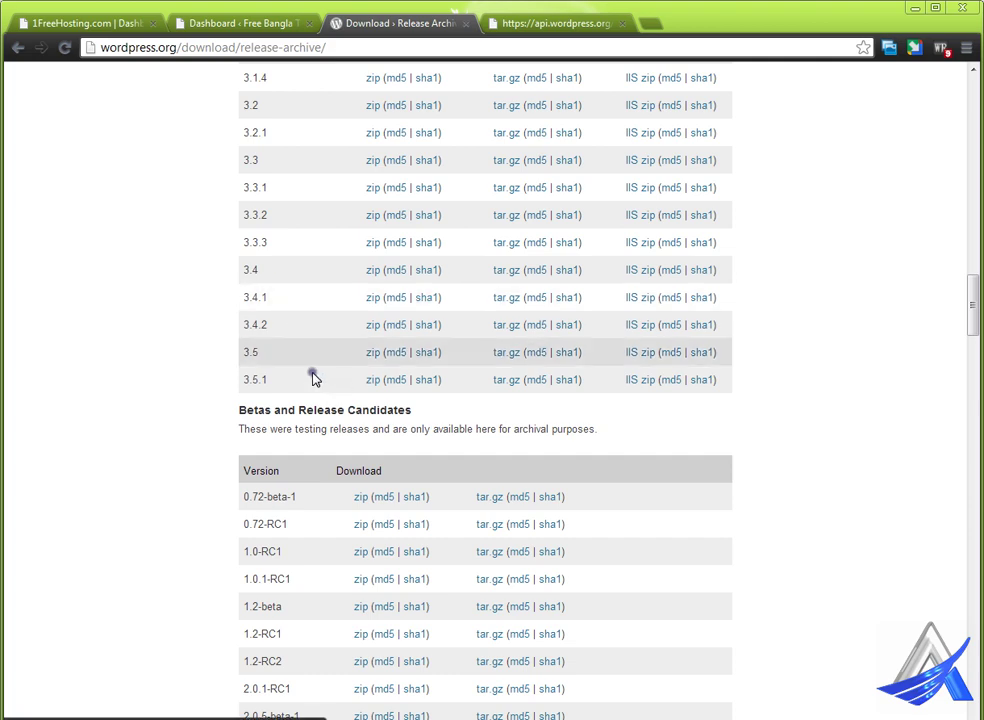
pyautogui.moveTo(243, 357); pyautogui.dragTo(268, 352)
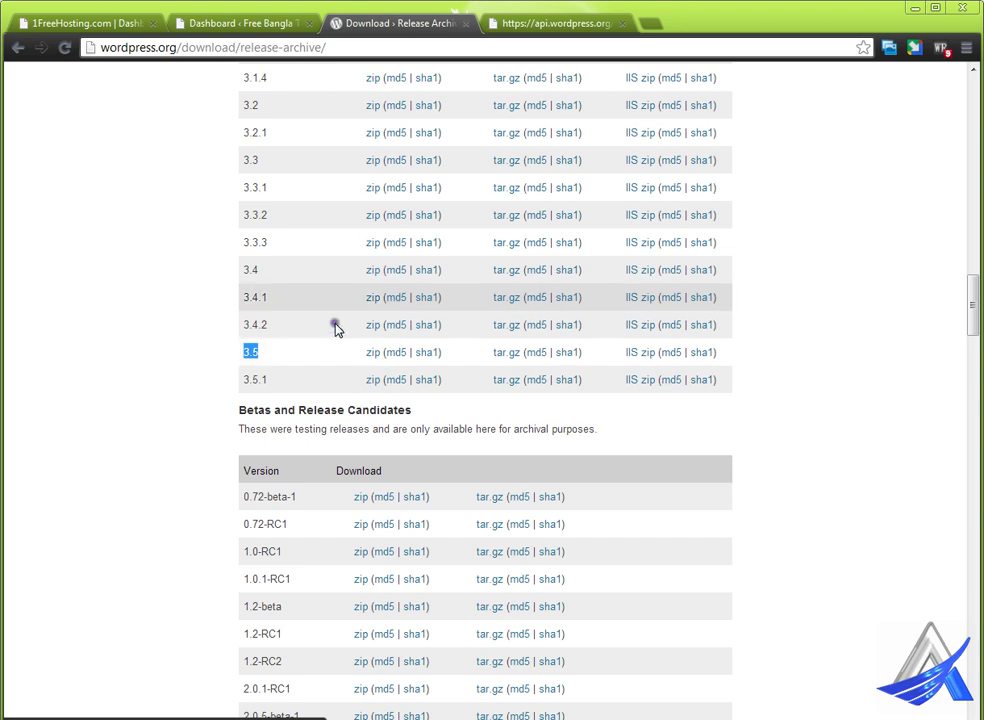
pyautogui.click(188, 24)
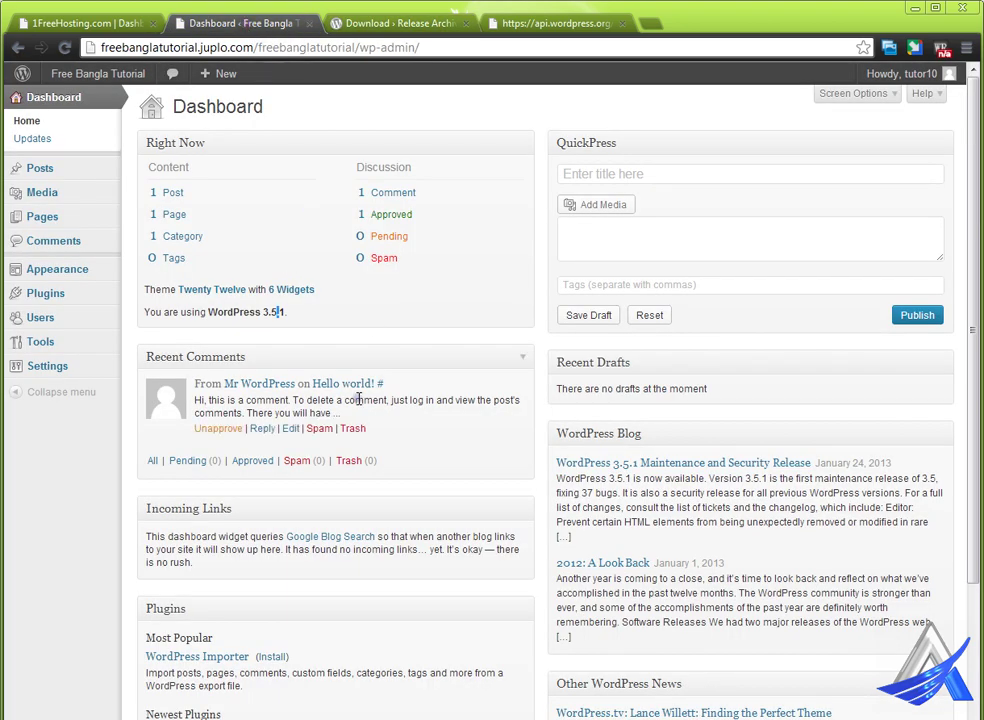
pyautogui.moveTo(264, 310); pyautogui.dragTo(293, 313)
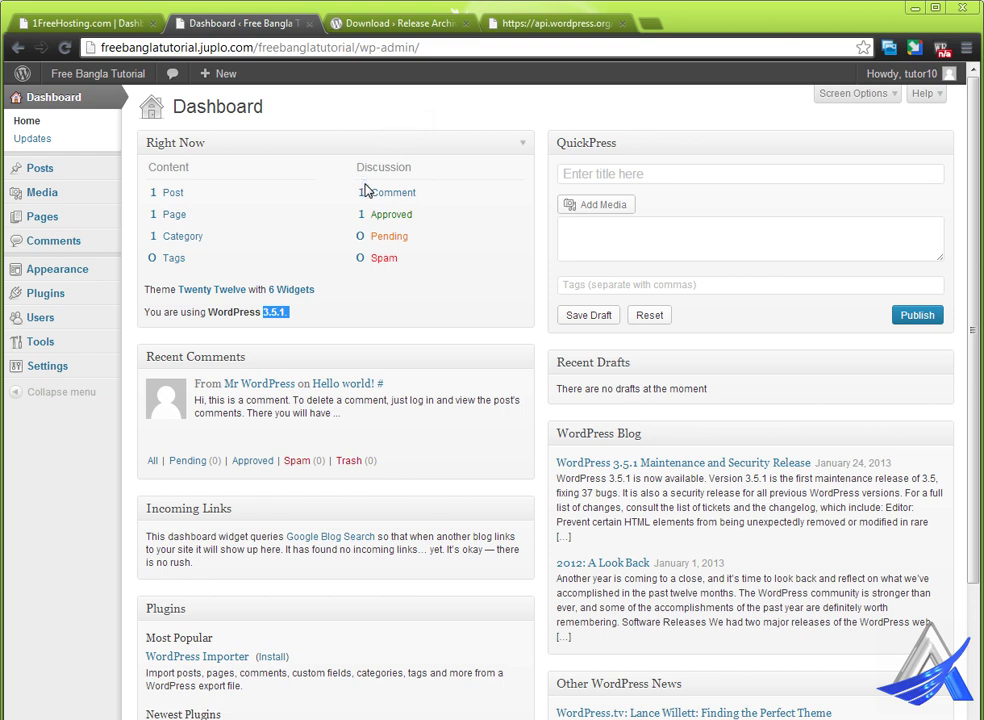
pyautogui.moveTo(223, 77)
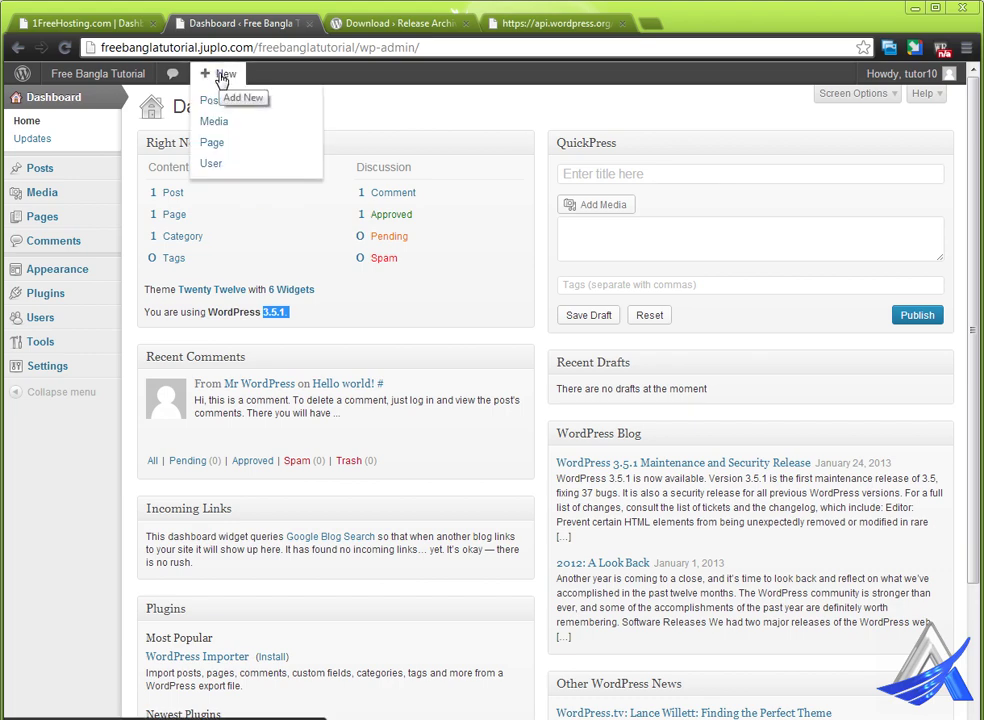
pyautogui.click(242, 144)
pyautogui.click(237, 165)
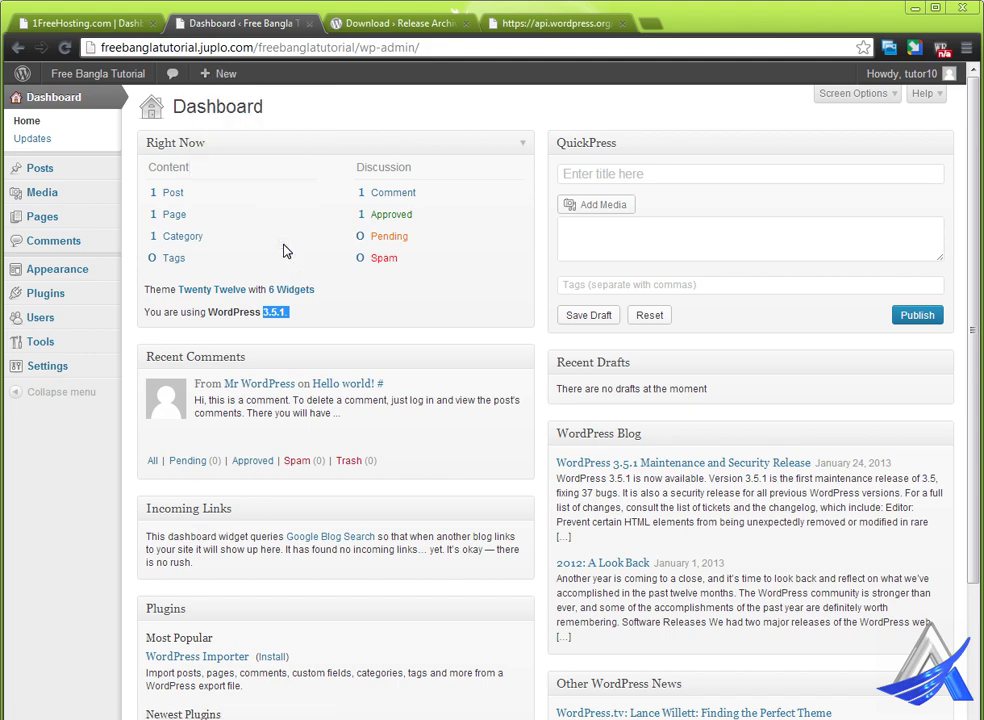
pyautogui.moveTo(113, 83)
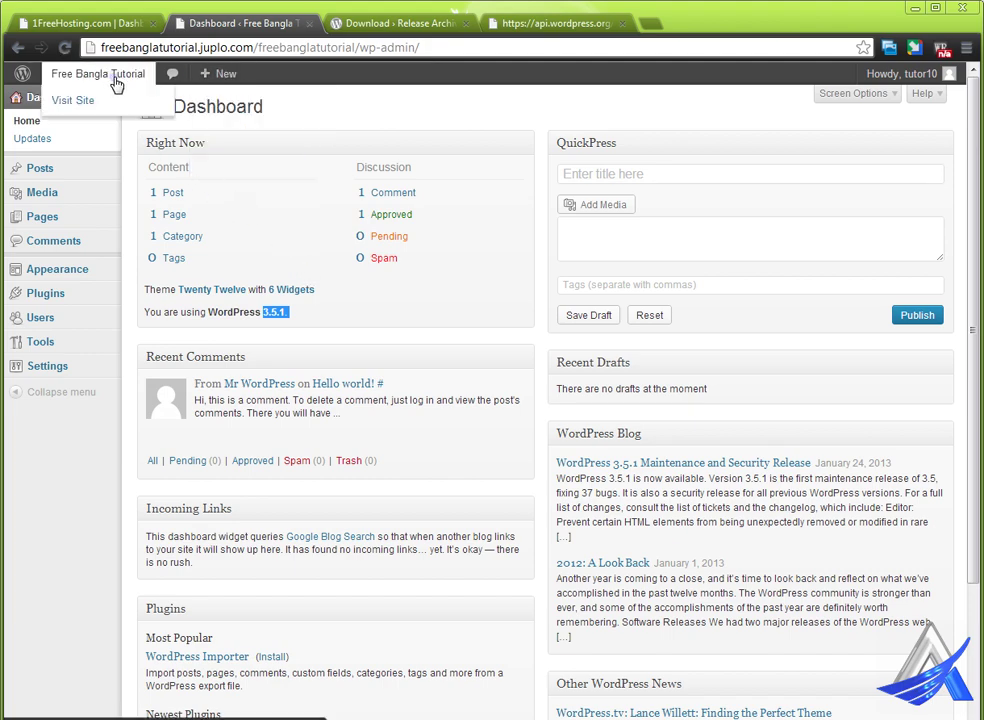
# - Visit the Free Bangla Tutorial front page and scroll past its Hello world! post
pyautogui.click(105, 102)
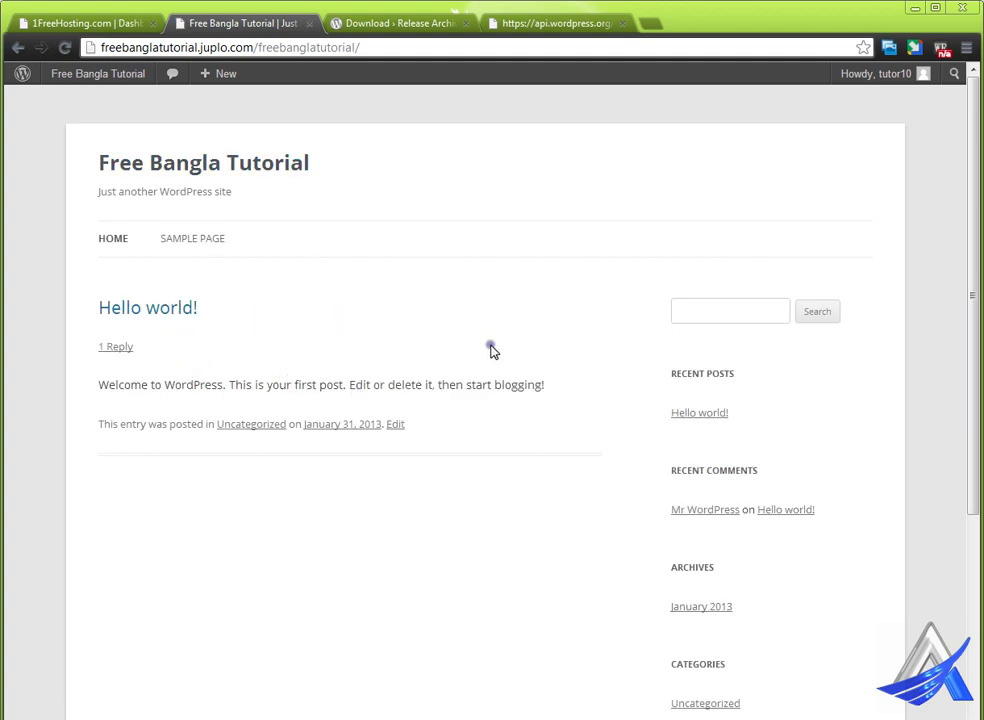
pyautogui.scroll(-3, 492, 350)
pyautogui.scroll(3, 492, 350)
pyautogui.moveTo(90, 79)
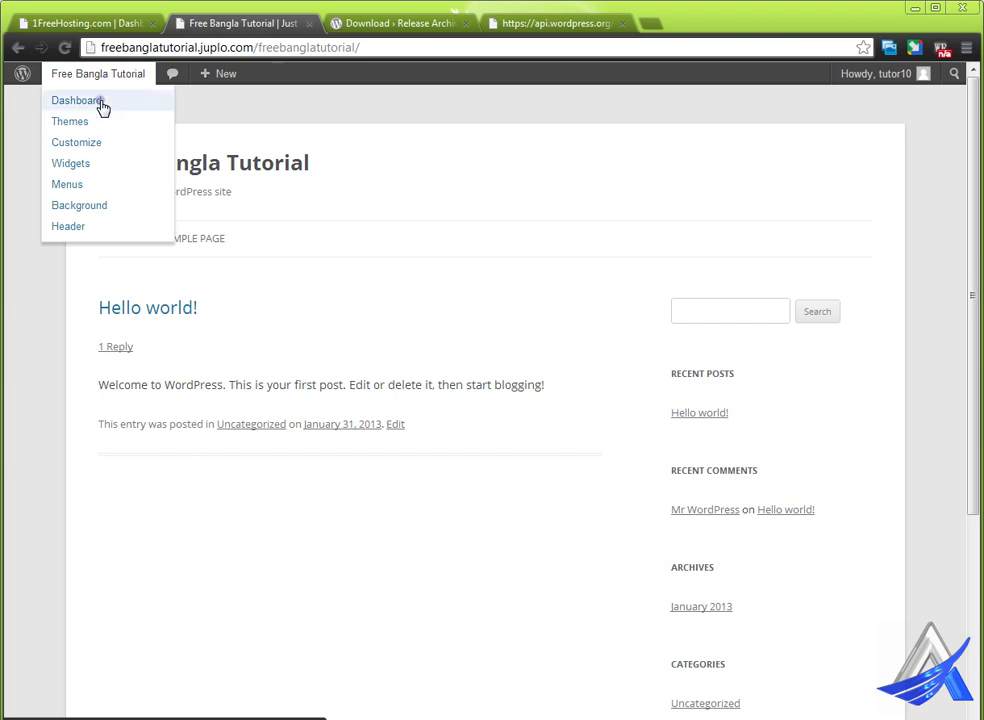
pyautogui.click(100, 102)
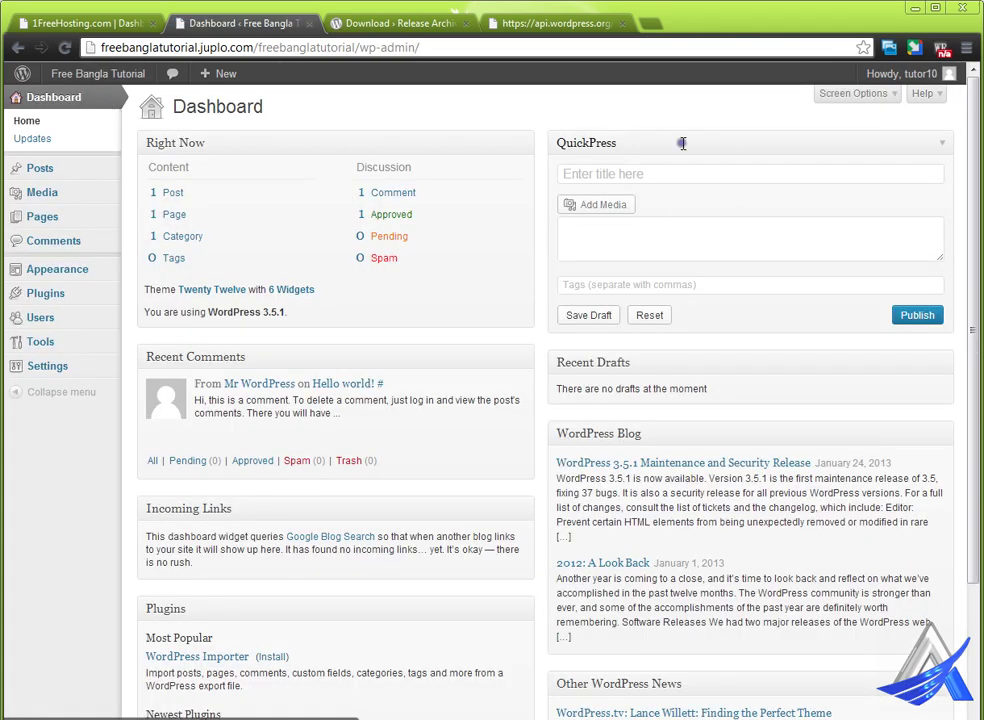
# - Return to the admin Dashboard from the site-name menu and scroll through its panels
pyautogui.moveTo(905, 80)
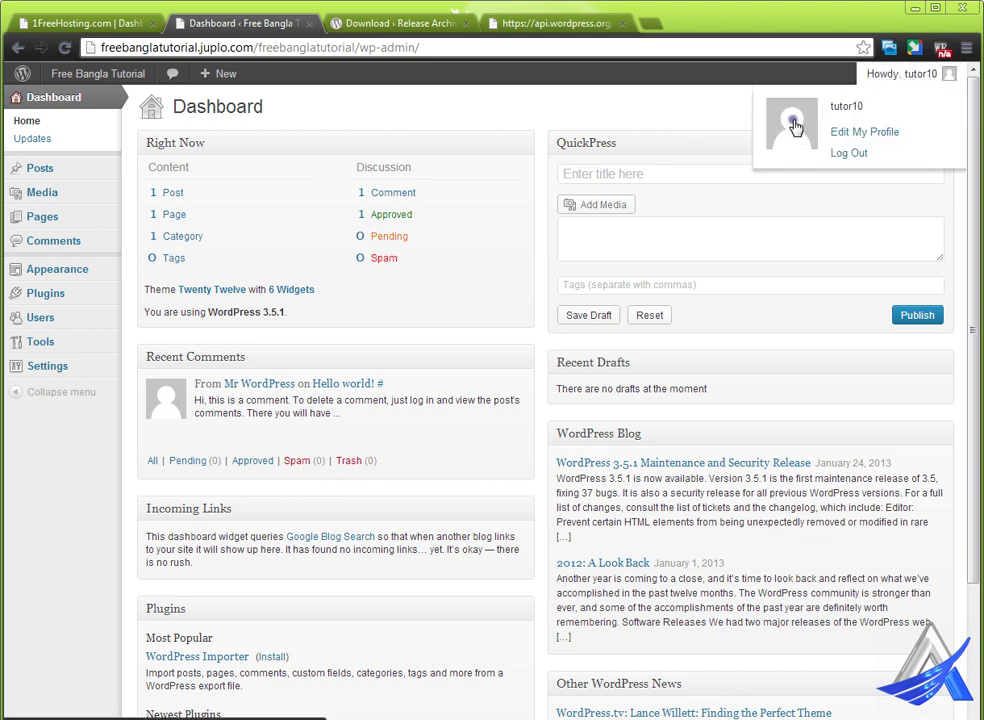
pyautogui.click(850, 146)
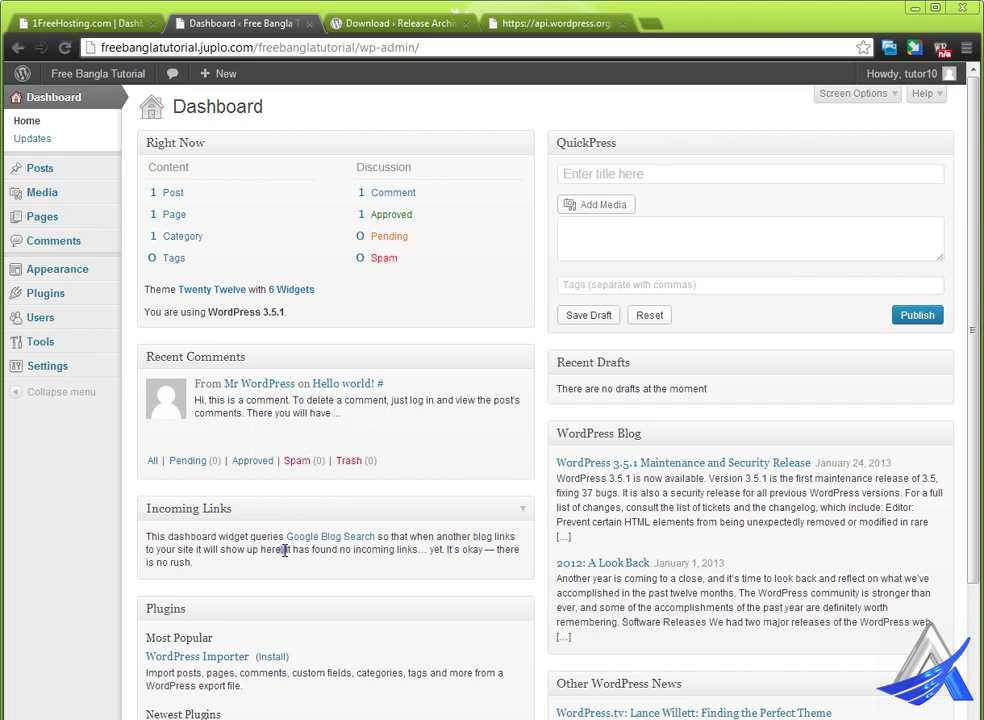
pyautogui.scroll(-3, 285, 550)
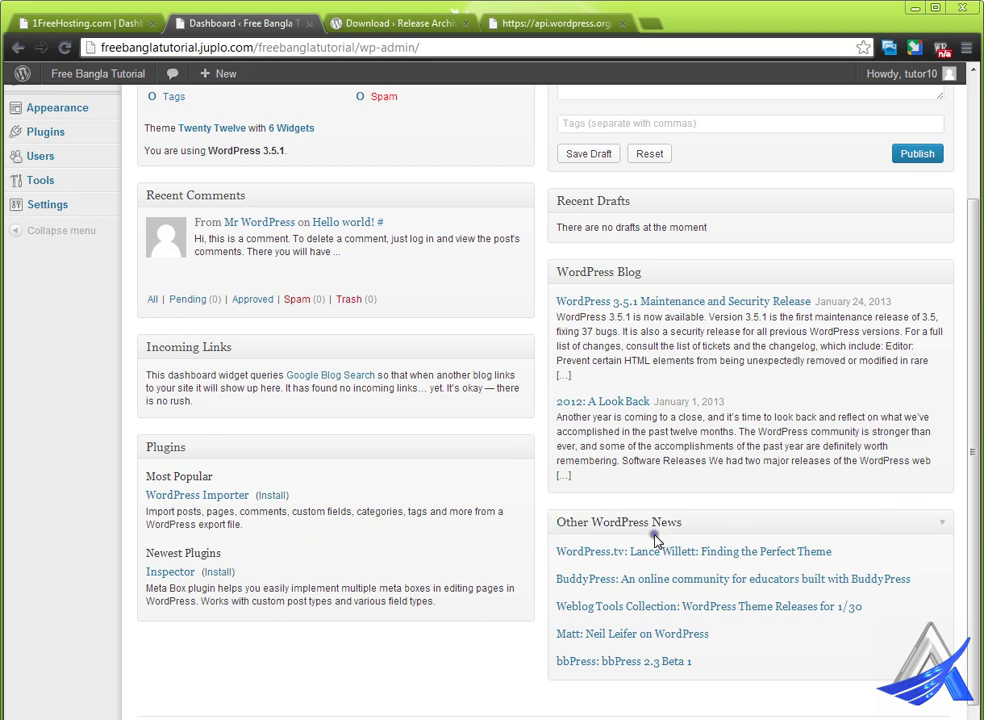
pyautogui.scroll(2, 633, 275)
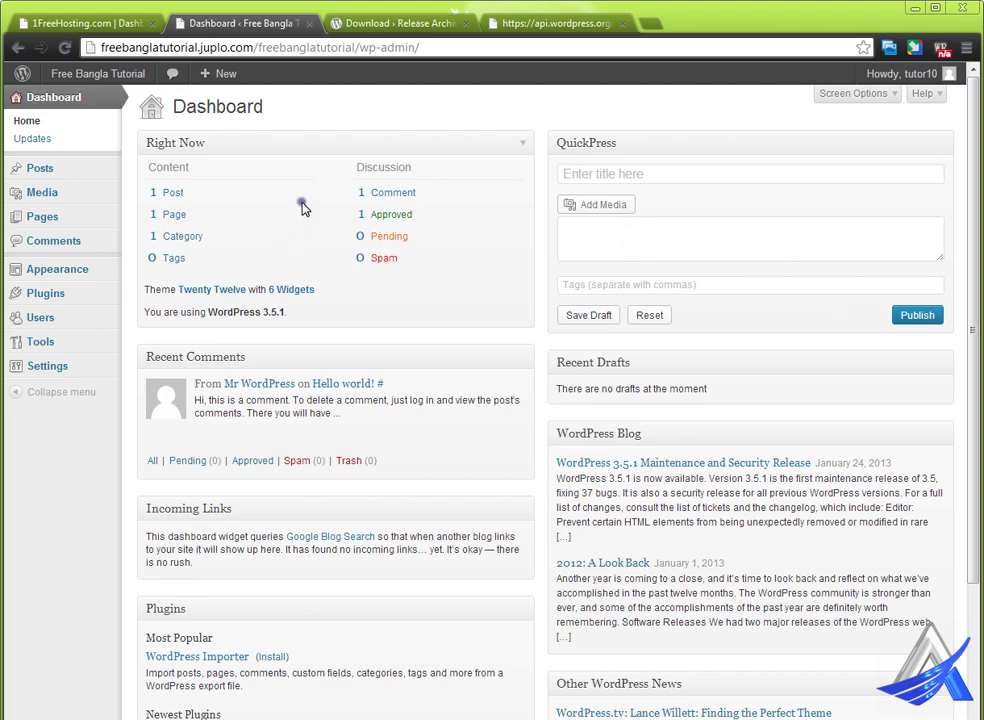
pyautogui.click(373, 237)
# - In Screen Options, leave the Welcome panel unchecked and hide Other WordPress News
pyautogui.click(891, 93)
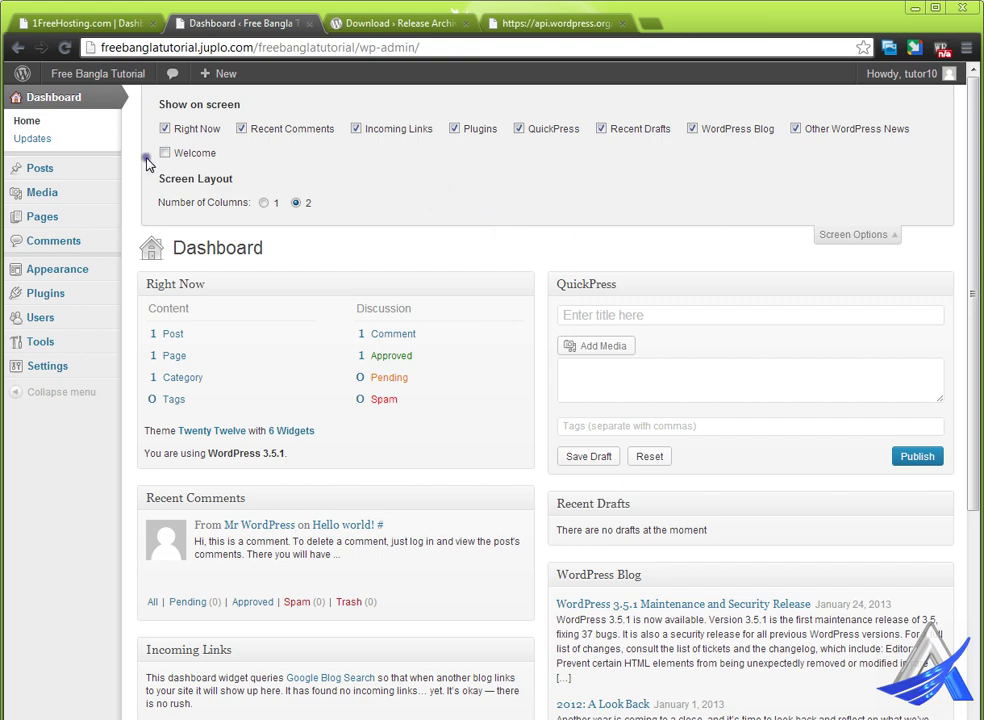
pyautogui.click(166, 153)
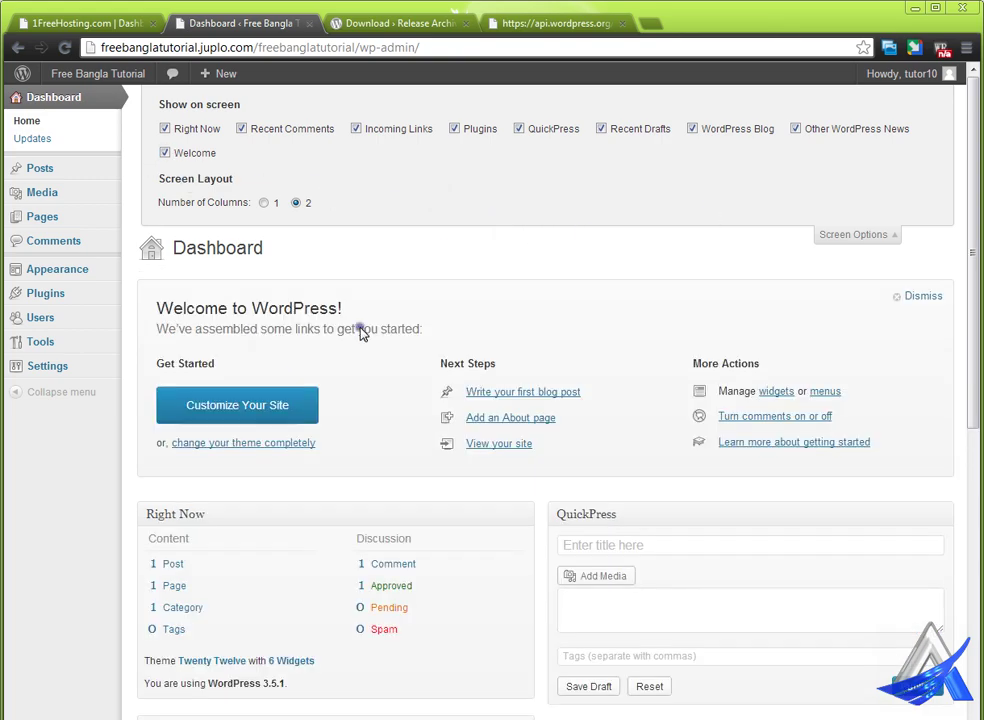
pyautogui.click(188, 154)
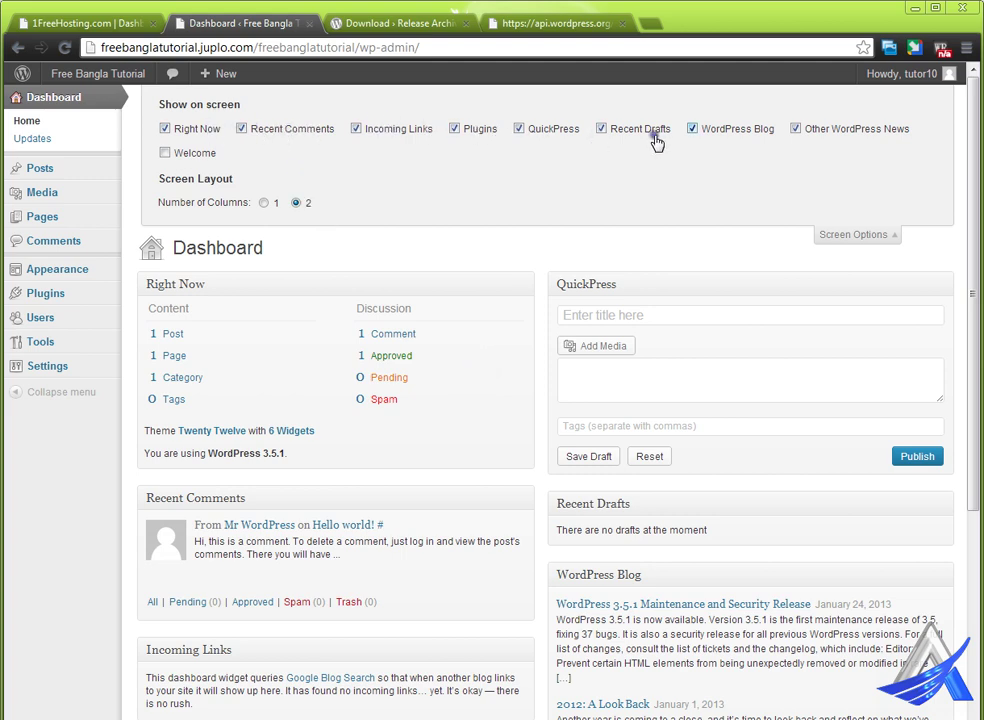
pyautogui.click(800, 130)
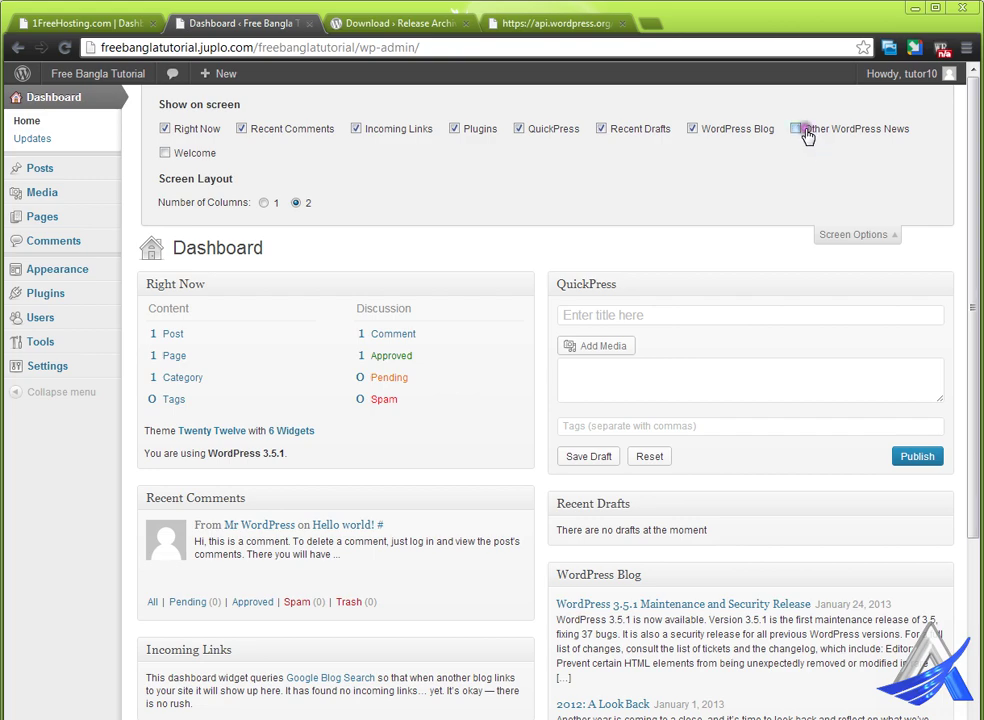
pyautogui.scroll(-2, 708, 575)
pyautogui.scroll(-1, 637, 549)
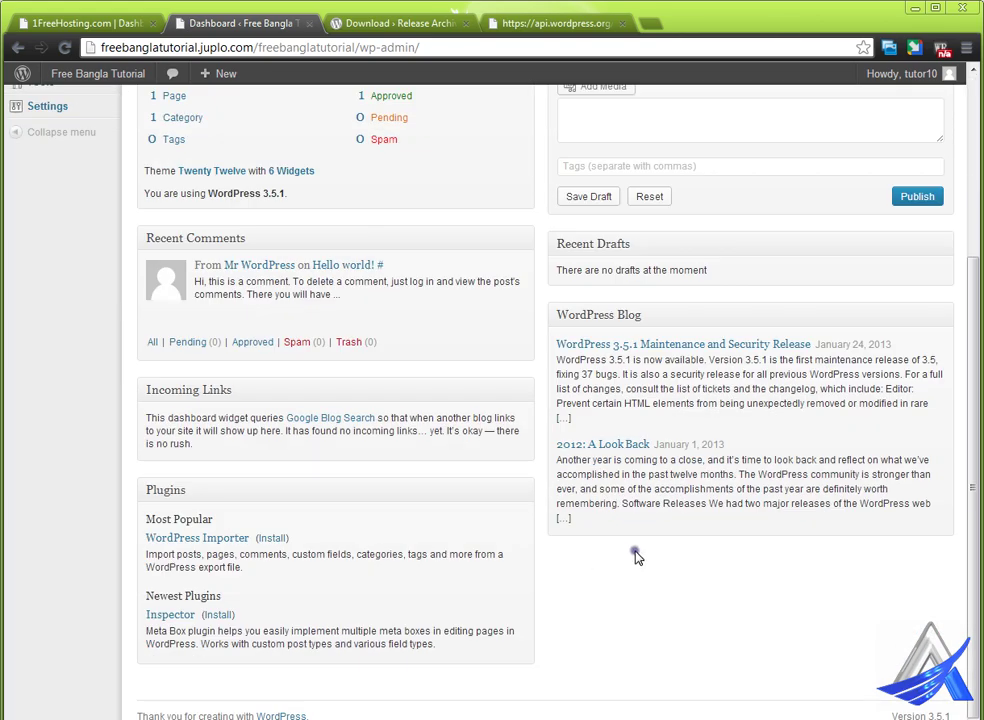
pyautogui.scroll(3, 645, 548)
# - Re-enable the WordPress Blog and Other WordPress News widgets, close Screen Options, and show the Help overview
pyautogui.click(720, 128)
pyautogui.scroll(-3, 674, 536)
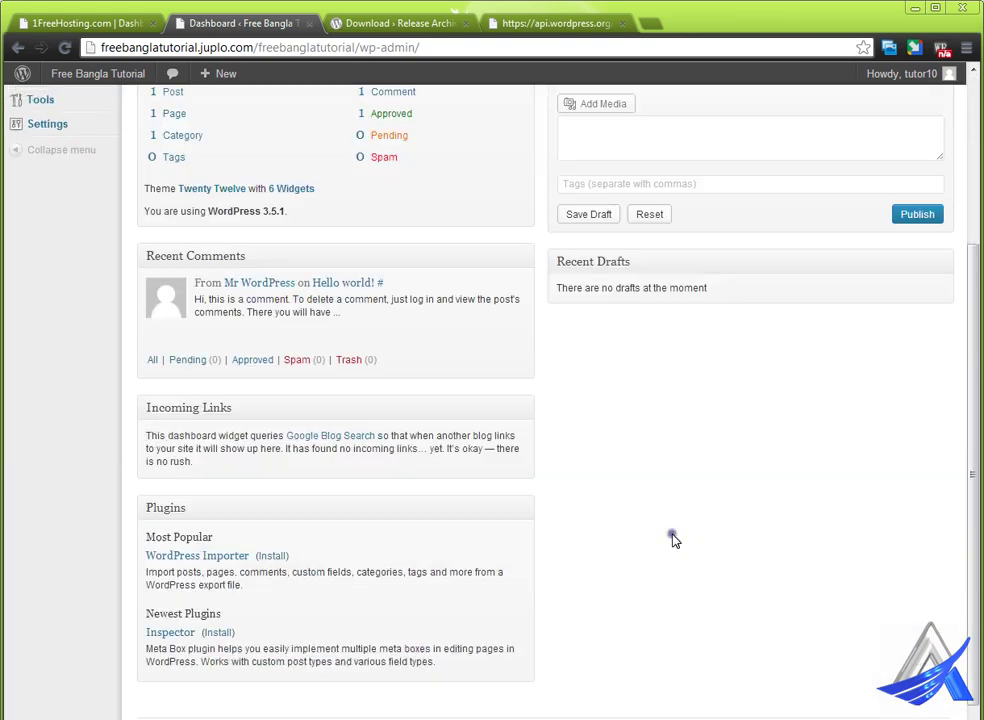
pyautogui.scroll(3, 657, 537)
pyautogui.click(692, 129)
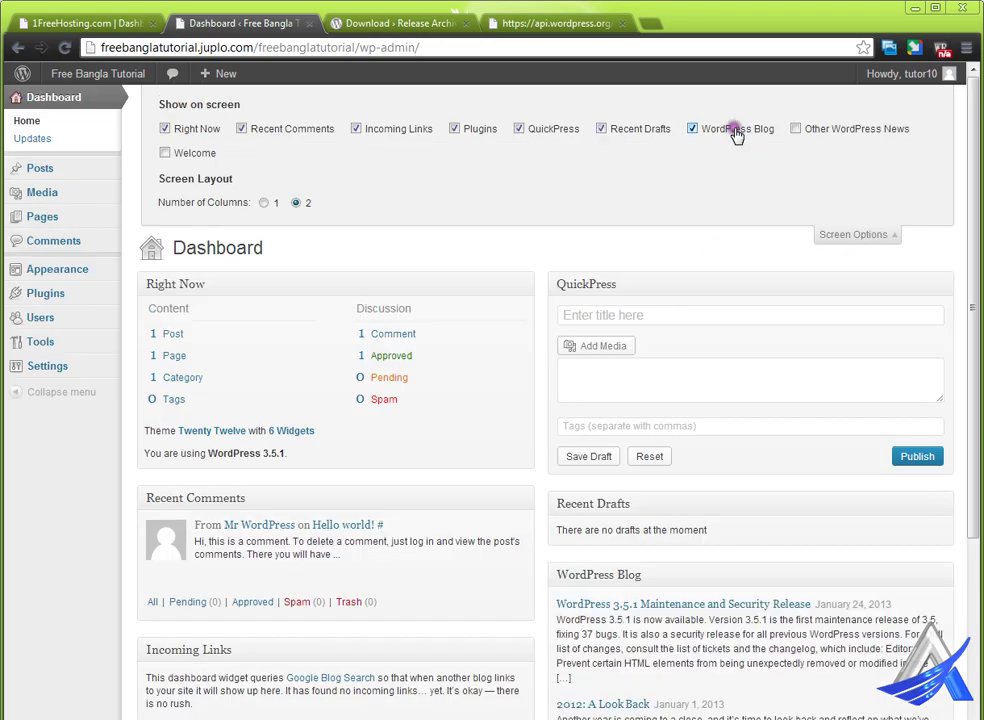
pyautogui.click(797, 130)
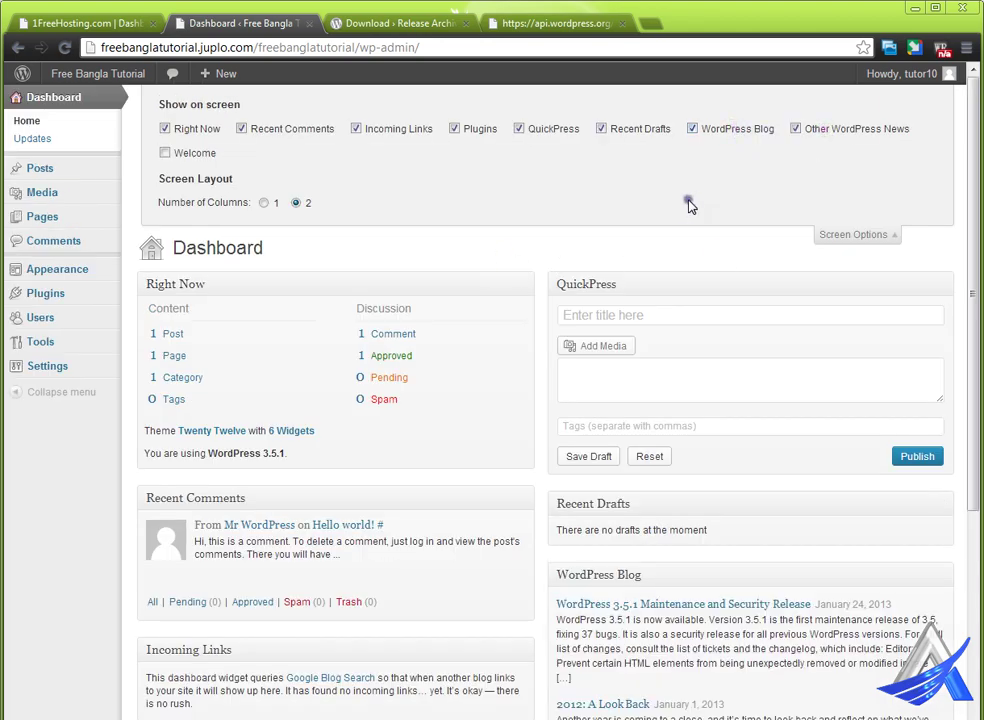
pyautogui.click(845, 236)
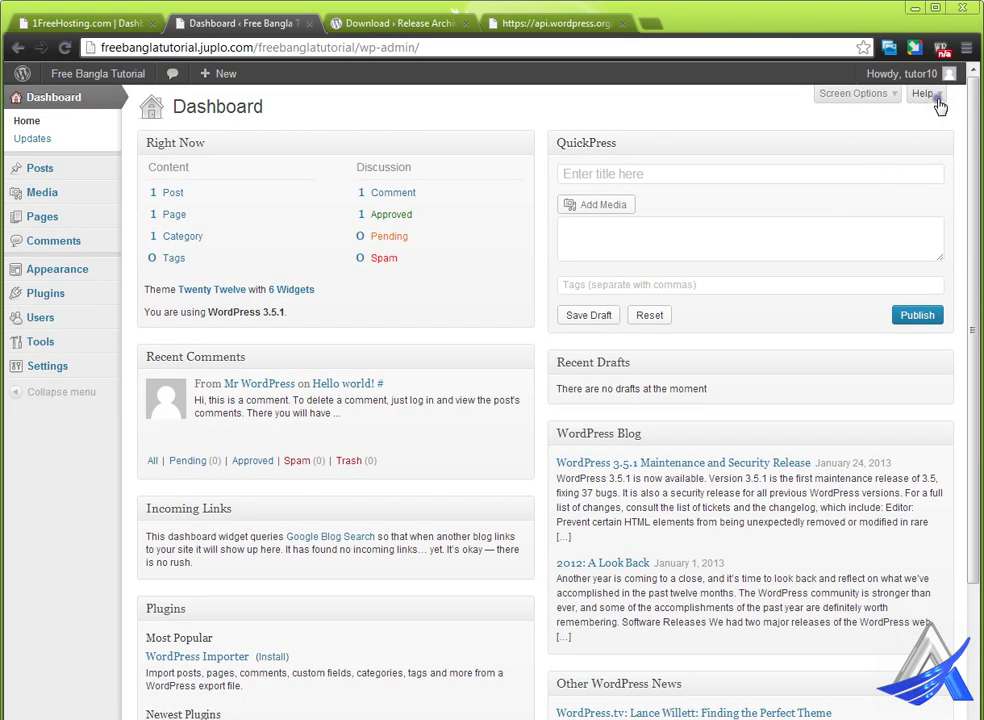
pyautogui.click(935, 100)
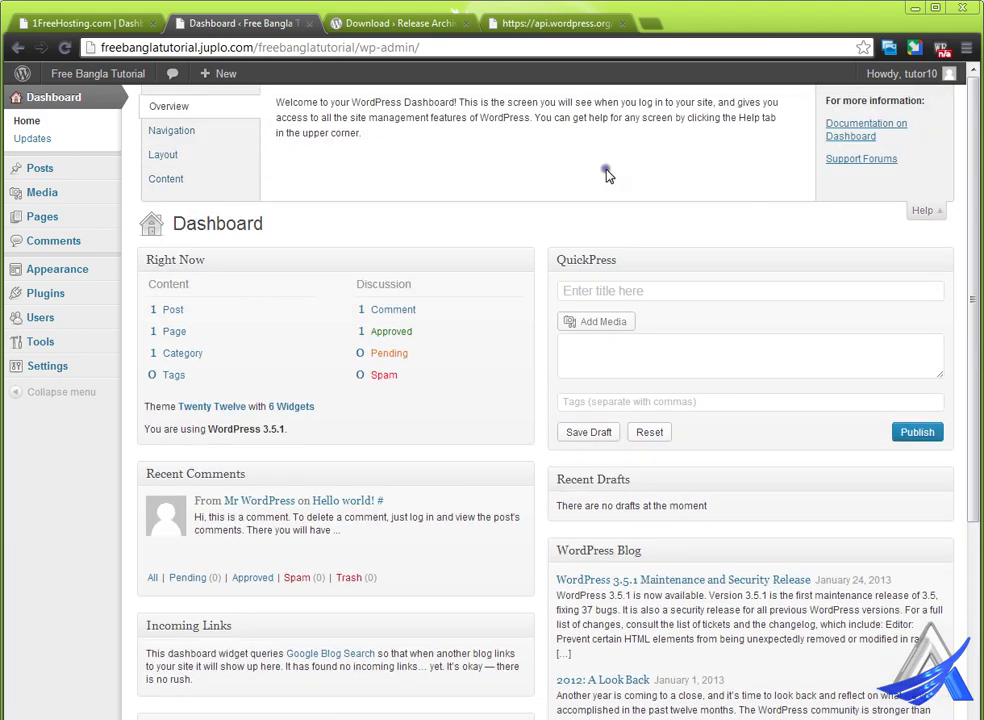
pyautogui.click(420, 26)
# - Browse the wordpress.org Showcase of featured WordPress-powered sites, then move on to the Themes Directory
pyautogui.scroll(15, 596, 275)
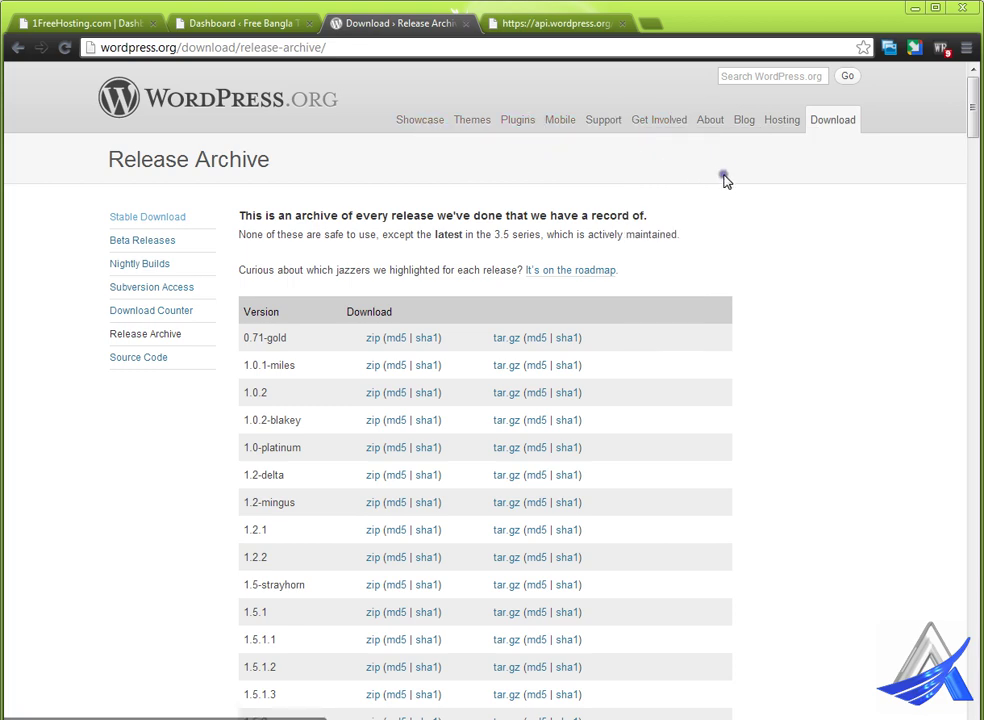
pyautogui.moveTo(610, 122)
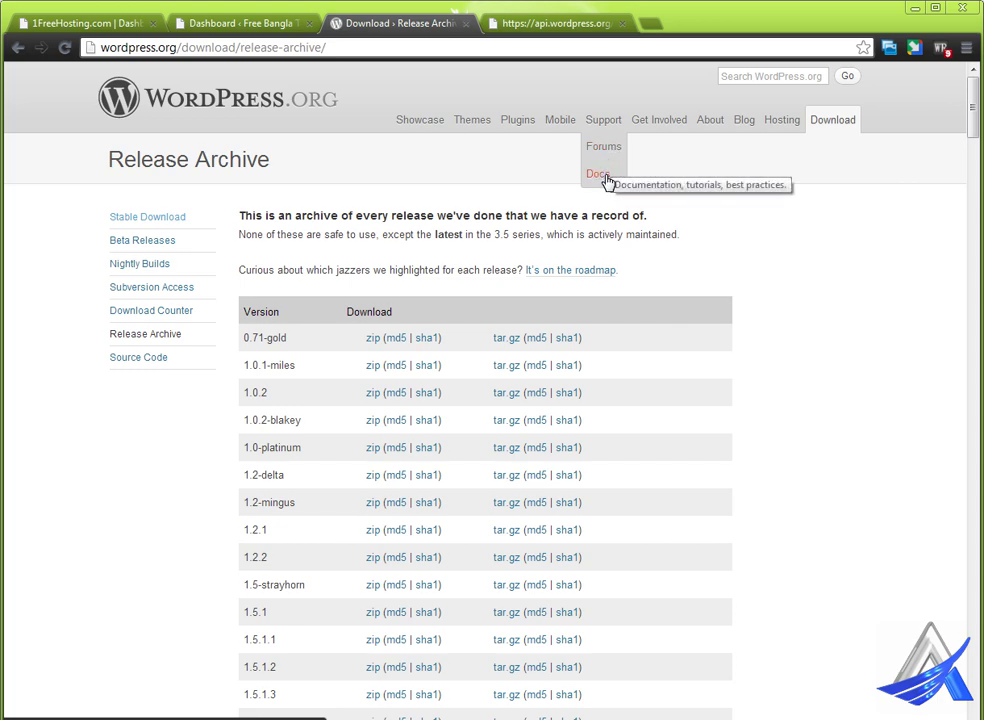
pyautogui.click(425, 122)
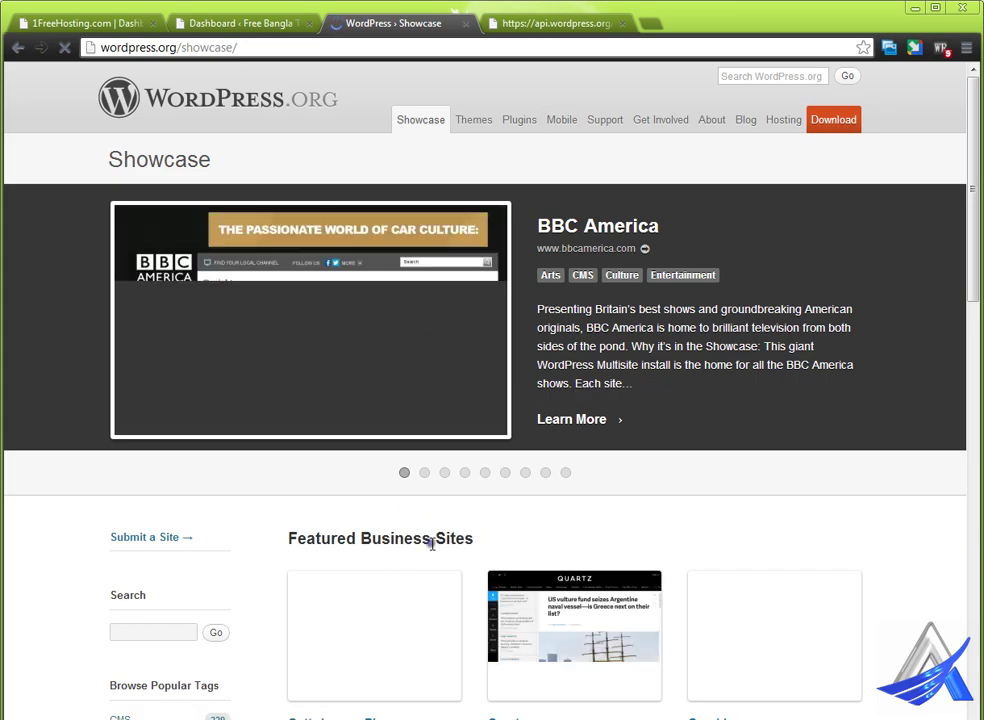
pyautogui.scroll(-3, 432, 545)
pyautogui.scroll(-3, 432, 545)
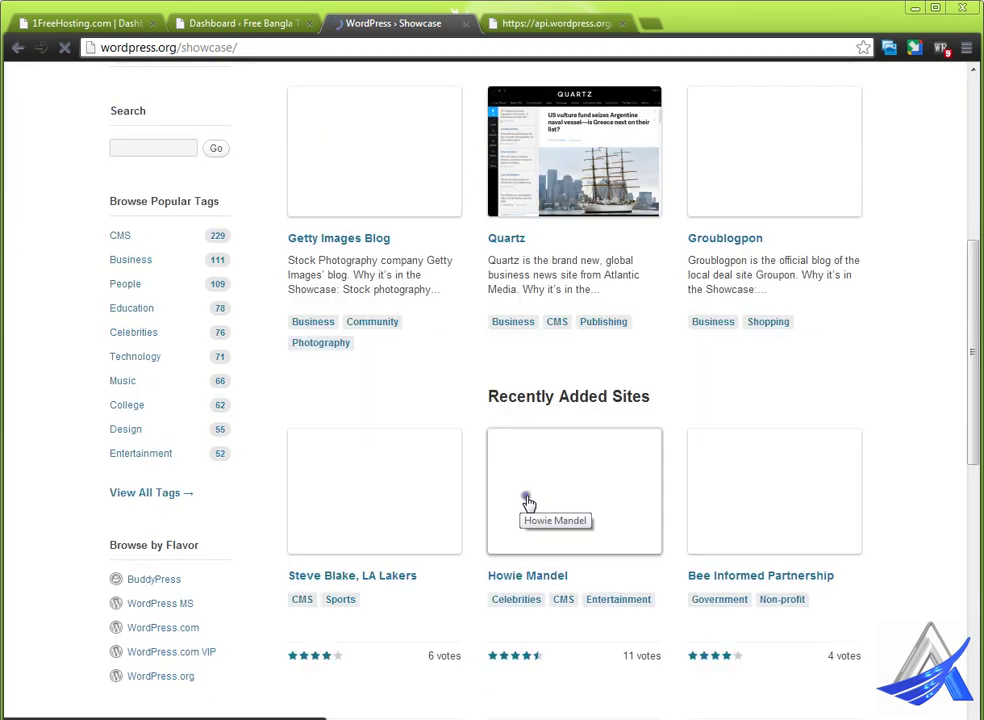
pyautogui.scroll(3, 427, 527)
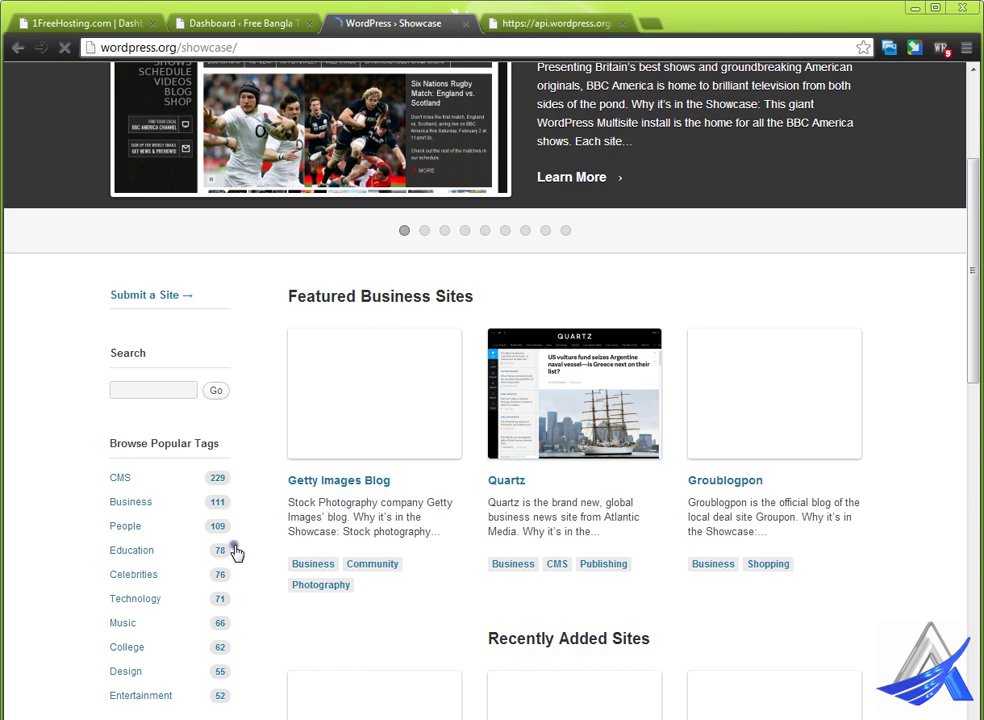
pyautogui.scroll(3, 485, 496)
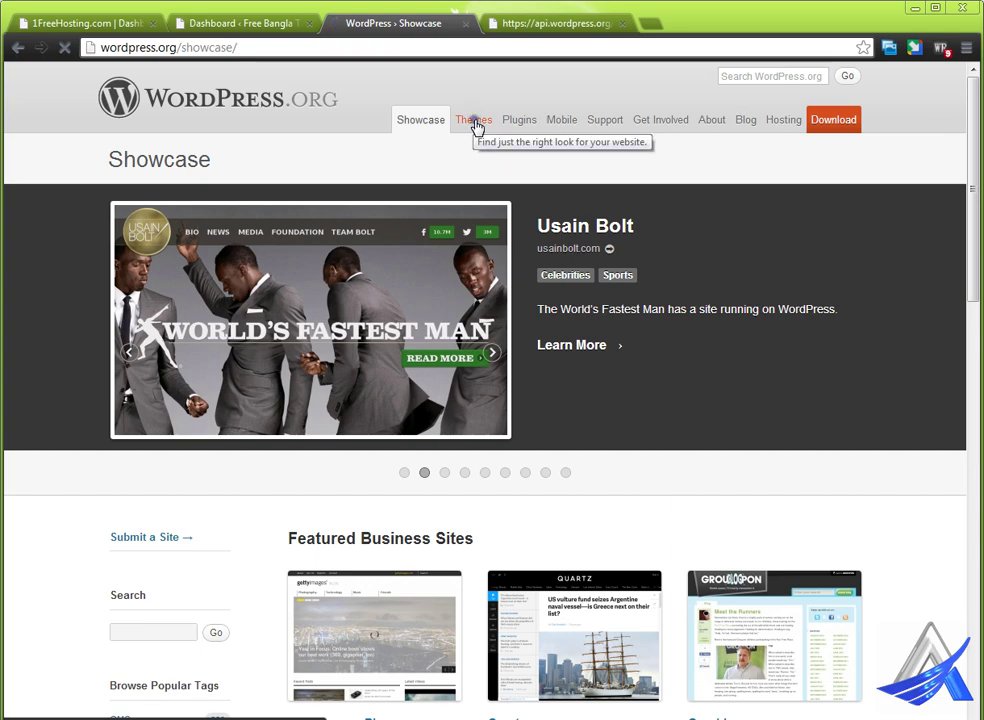
pyautogui.click(476, 122)
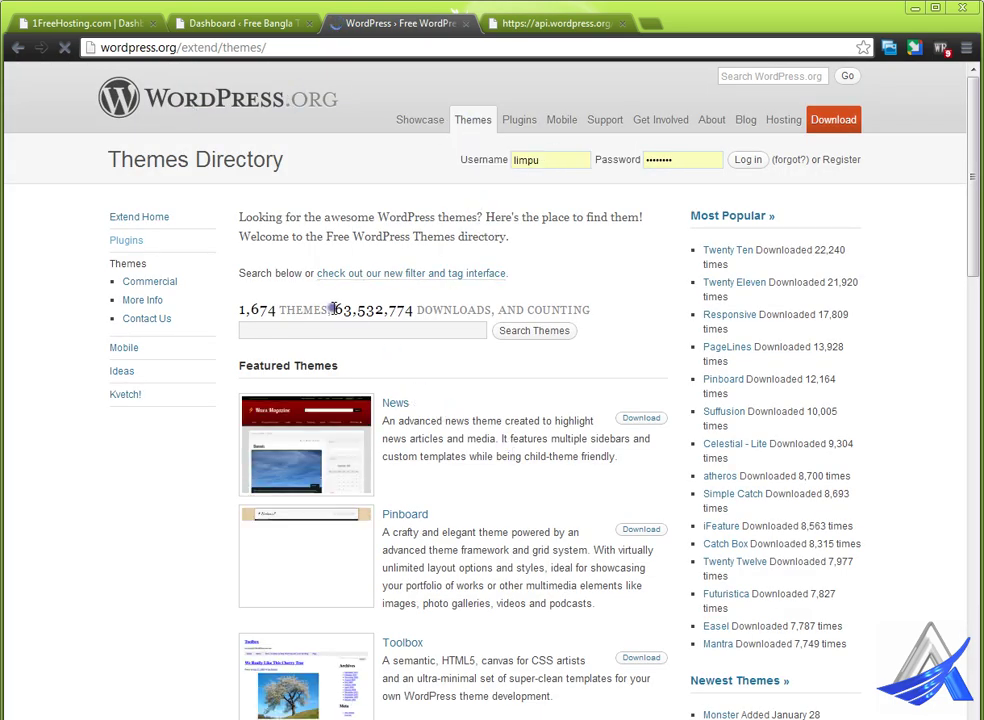
# - Highlight the 1,674 themes and 63,532,774 downloads counts, then the Plugin Directory's 23,379 plugins count
pyautogui.moveTo(338, 309); pyautogui.dragTo(414, 332)
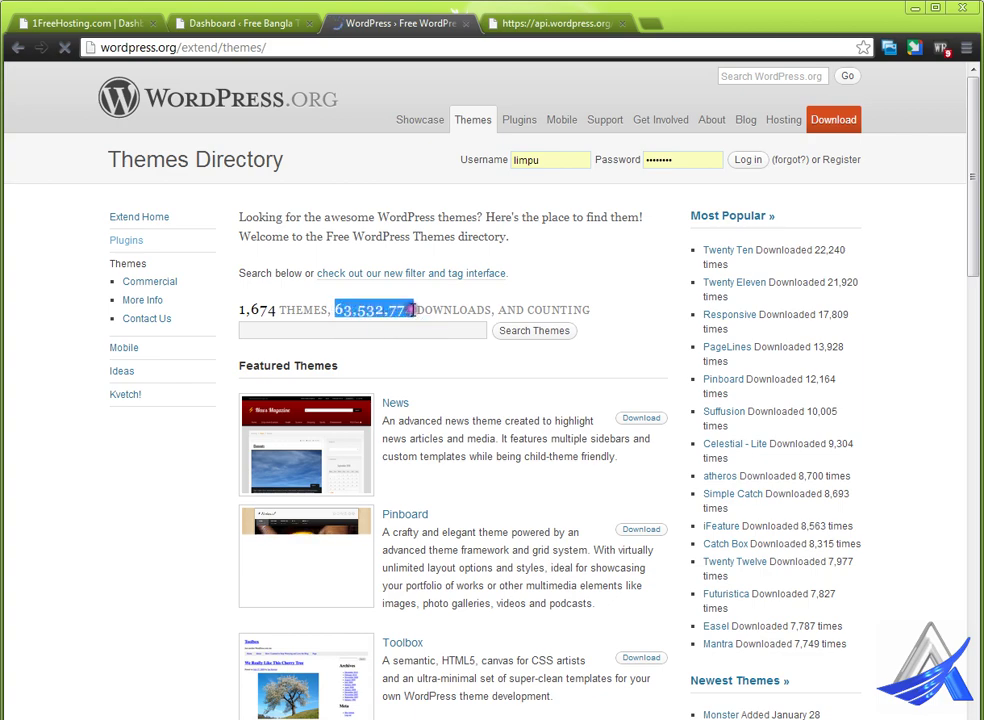
pyautogui.click(345, 310)
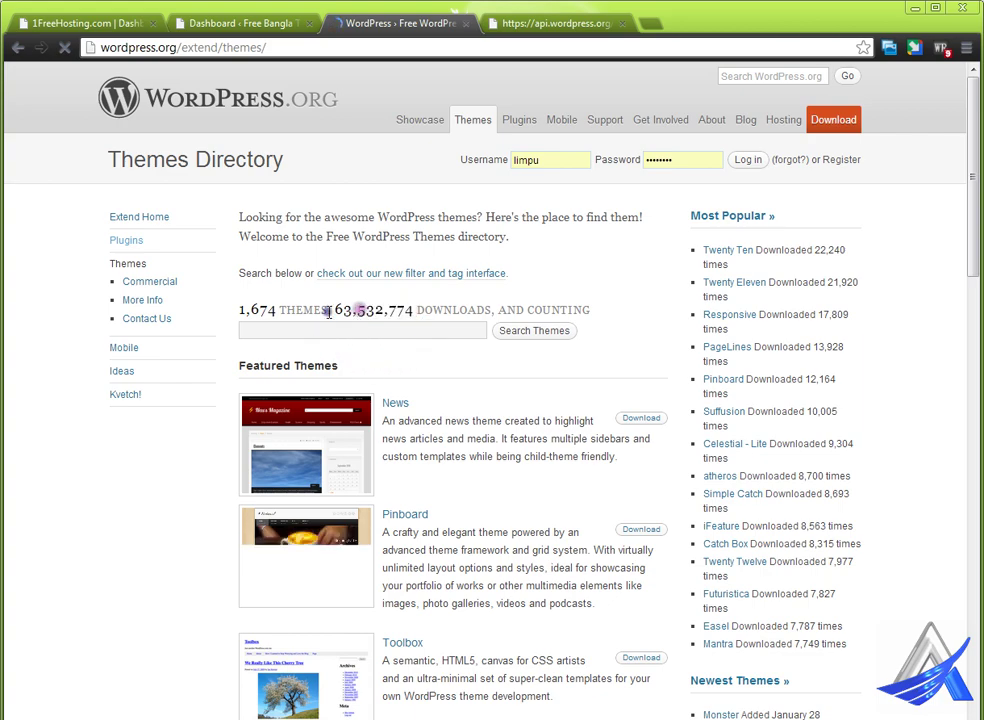
pyautogui.doubleClick(263, 311)
pyautogui.scroll(-6, 531, 479)
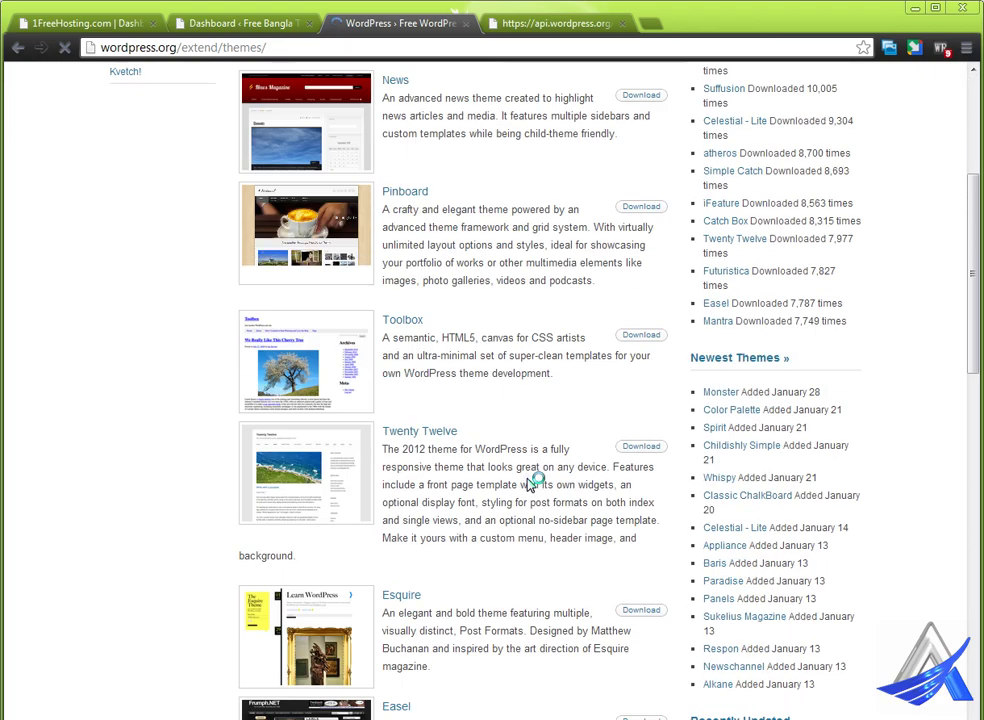
pyautogui.scroll(7, 531, 484)
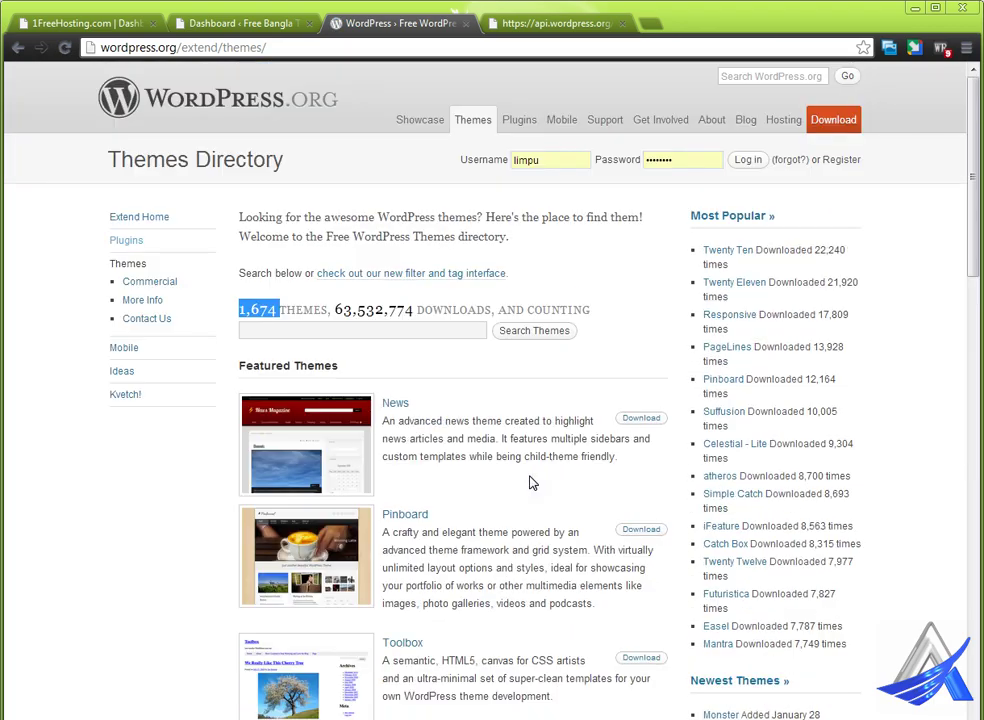
pyautogui.click(519, 121)
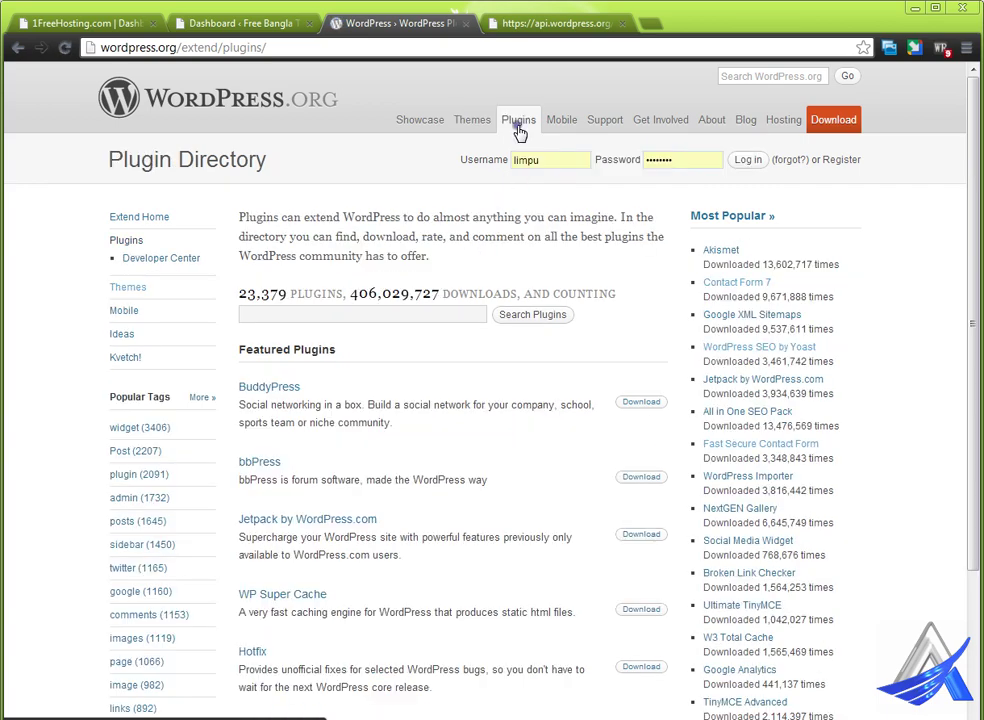
pyautogui.moveTo(239, 296); pyautogui.dragTo(285, 300)
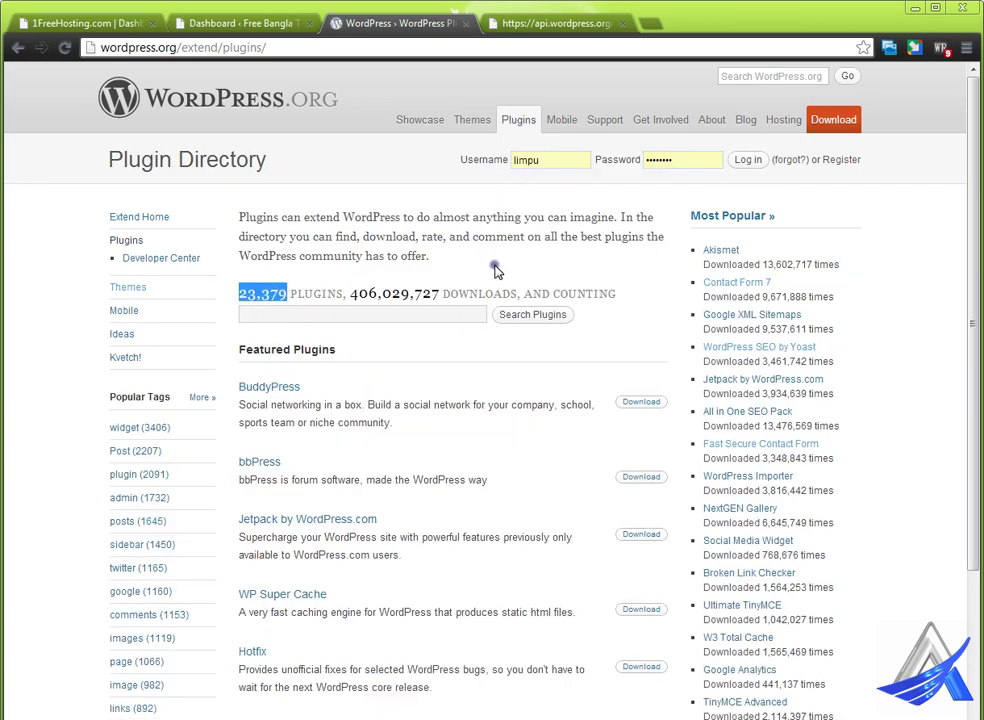
# - Open the Mobile Apps page and scroll through the iOS, Android, BlackBerry, Windows Phone and Nokia apps
pyautogui.click(562, 124)
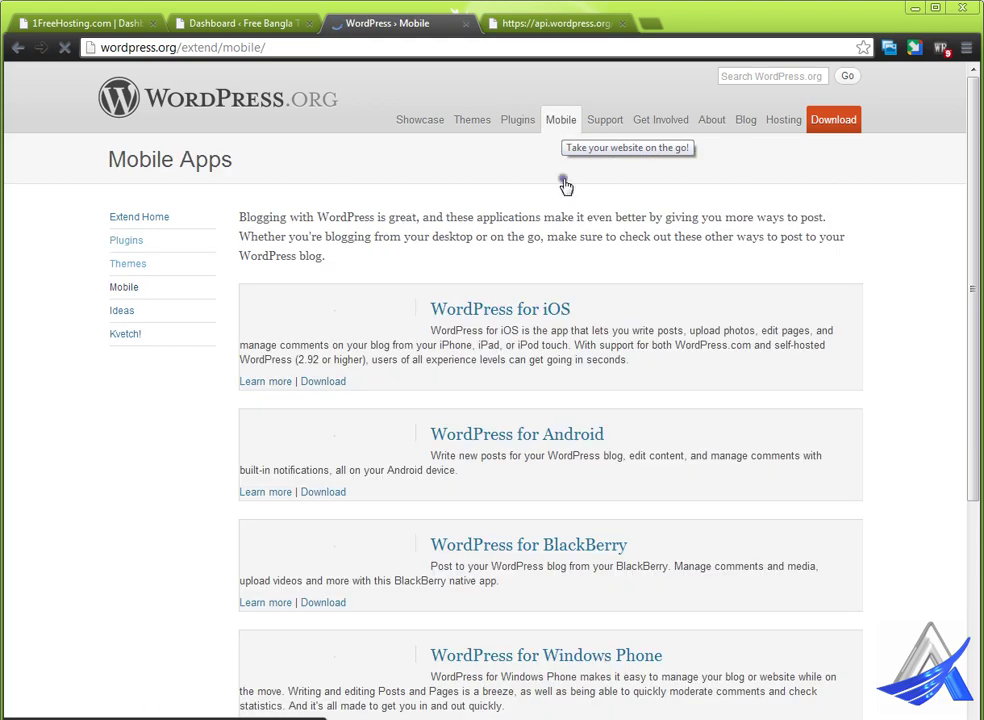
pyautogui.scroll(-3, 578, 485)
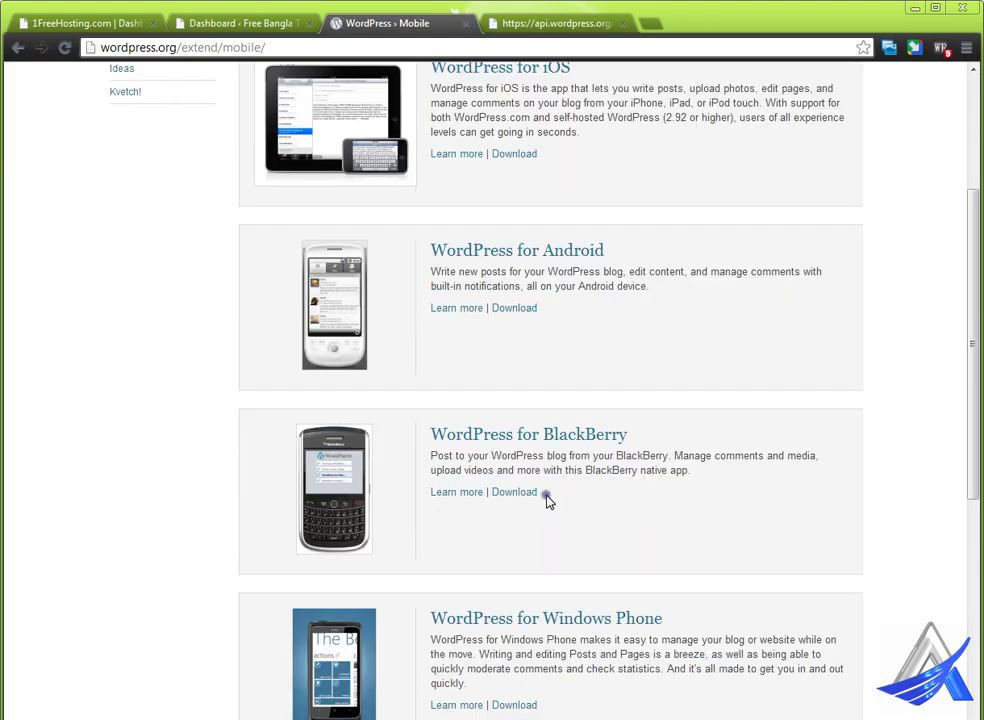
pyautogui.scroll(-2, 549, 490)
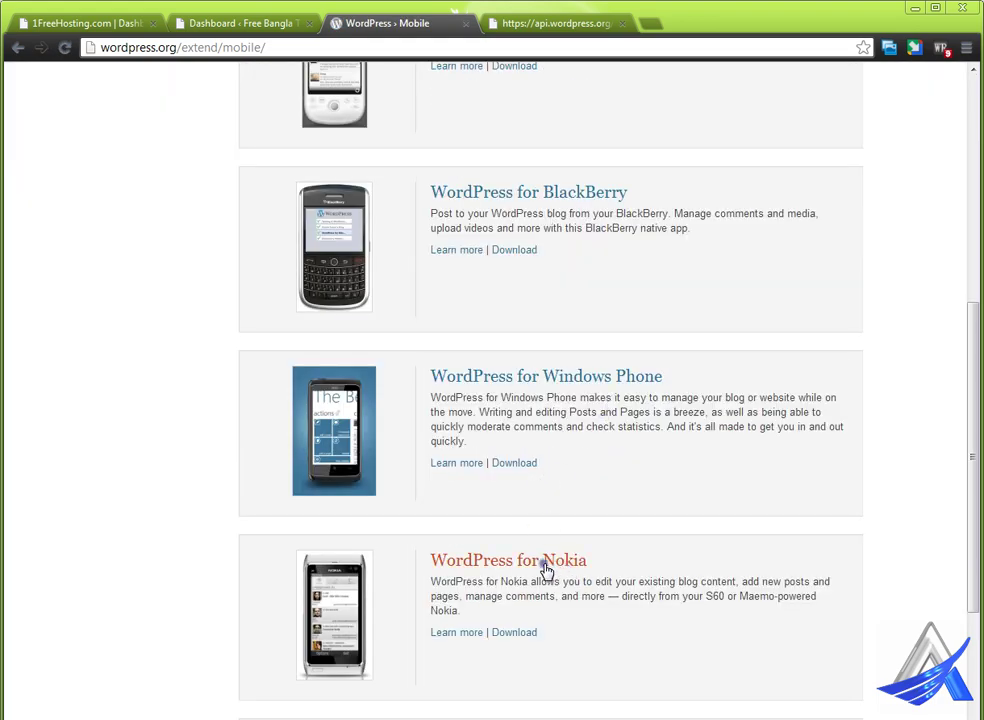
pyautogui.scroll(4, 545, 571)
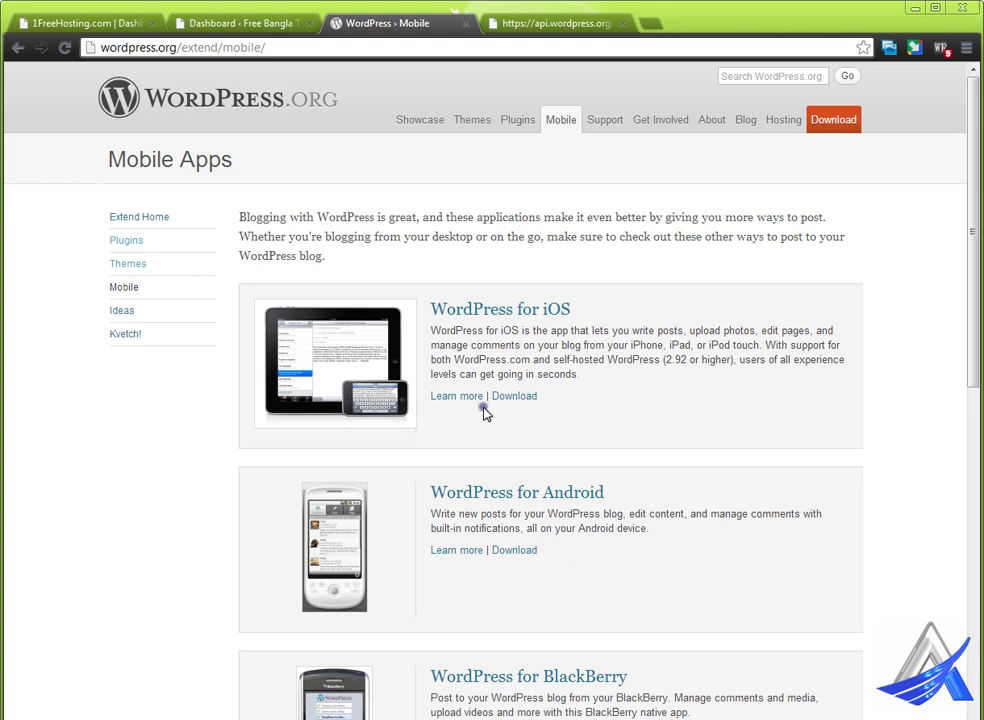